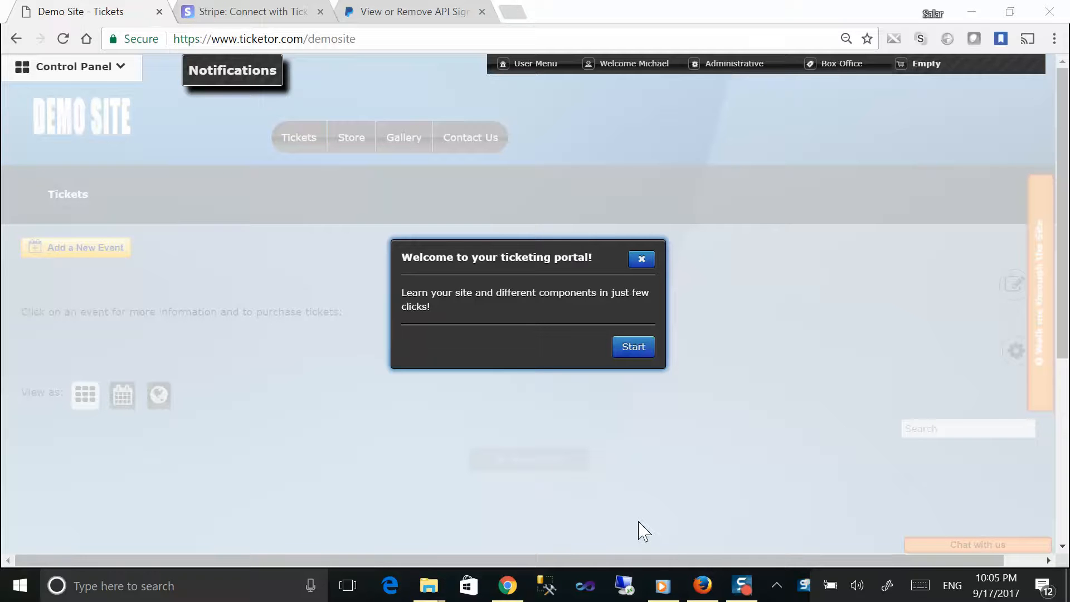
Step: Highlight the ticketor.com/demosite address, then just its demosite part, in the address bar
click(363, 40)
click(269, 39)
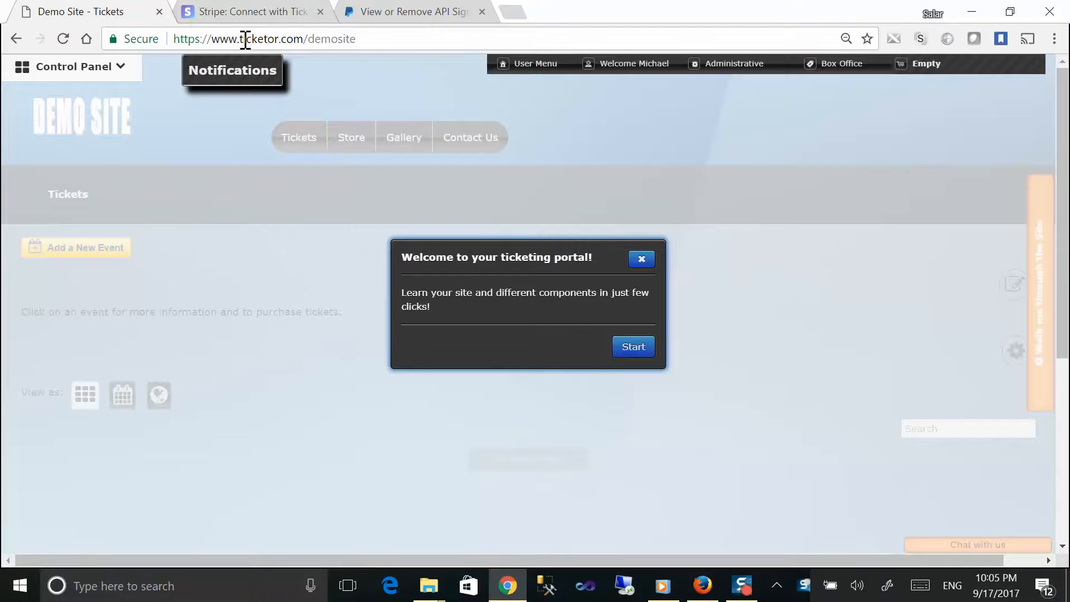
drag(240, 39, 361, 42)
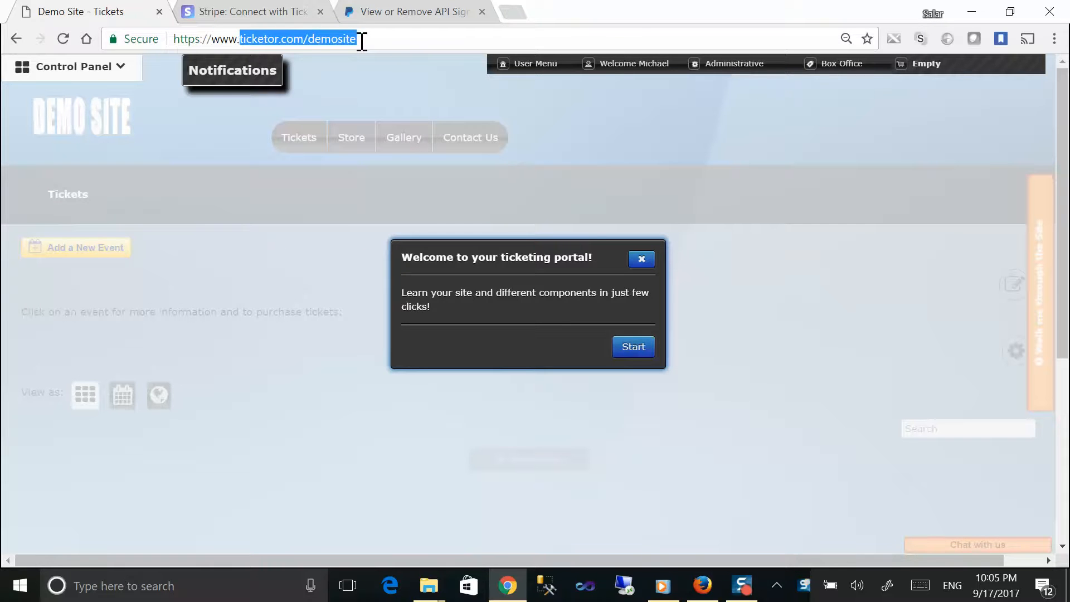
double_click(328, 42)
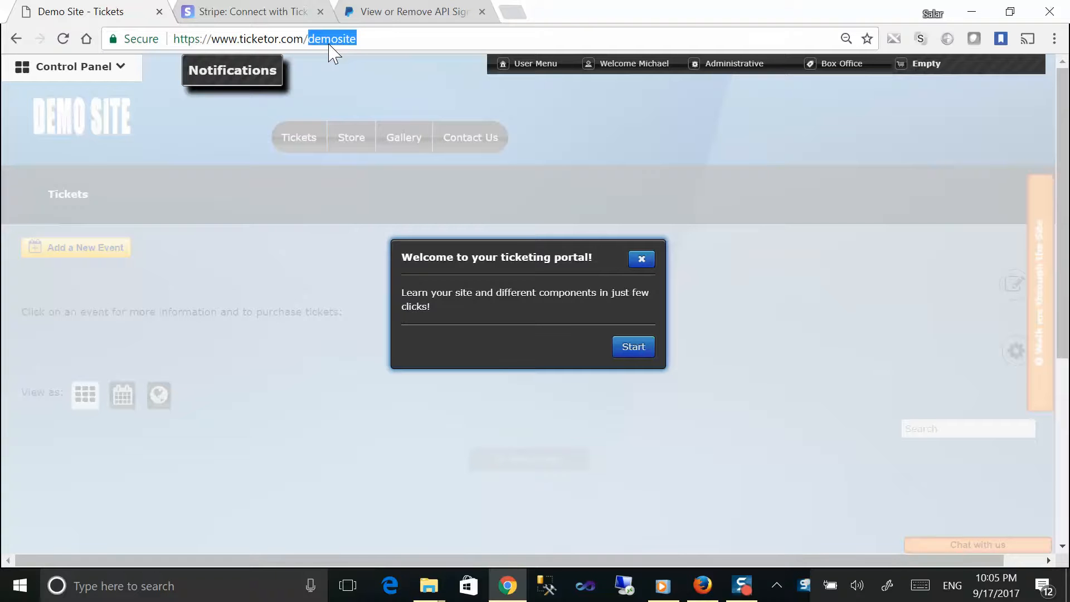
click(238, 38)
drag(357, 38, 239, 40)
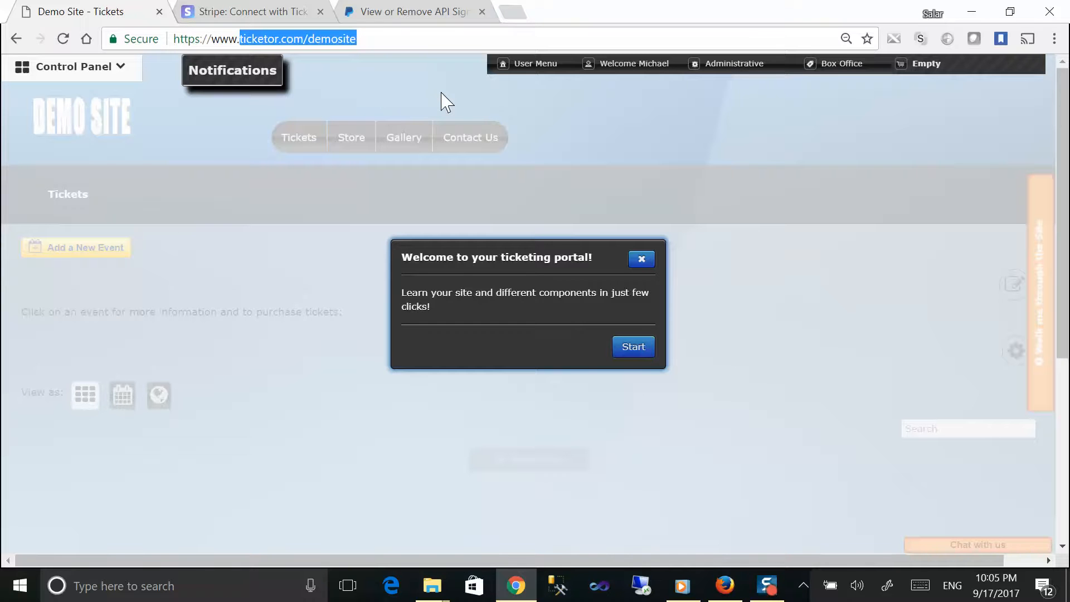
click(385, 85)
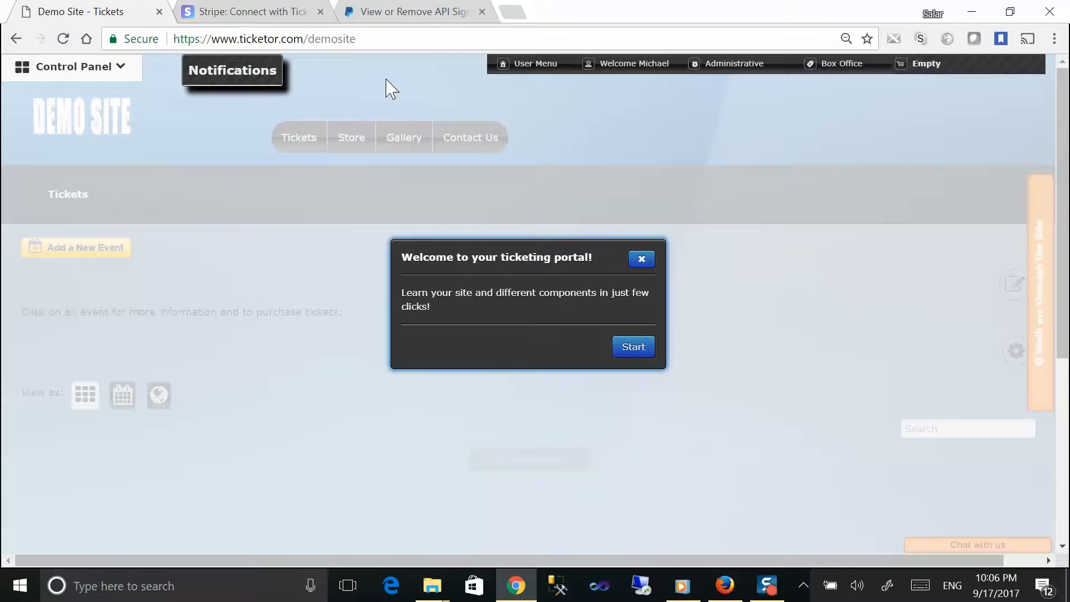
Step: Open and close the notifications panel and the Control Panel sidebar, then highlight the site address
mouse_move(615, 68)
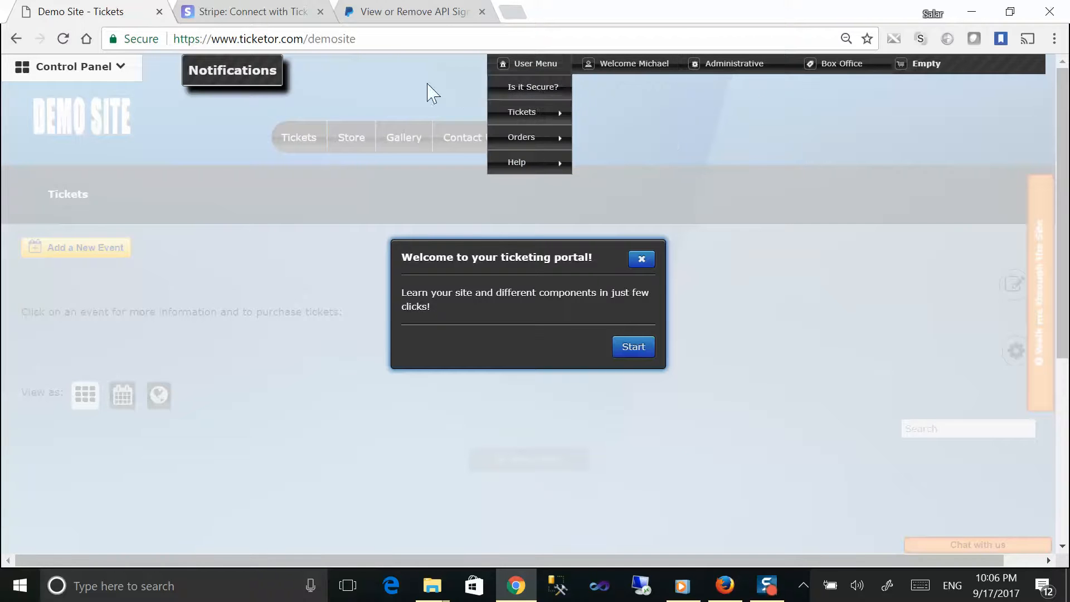
click(240, 70)
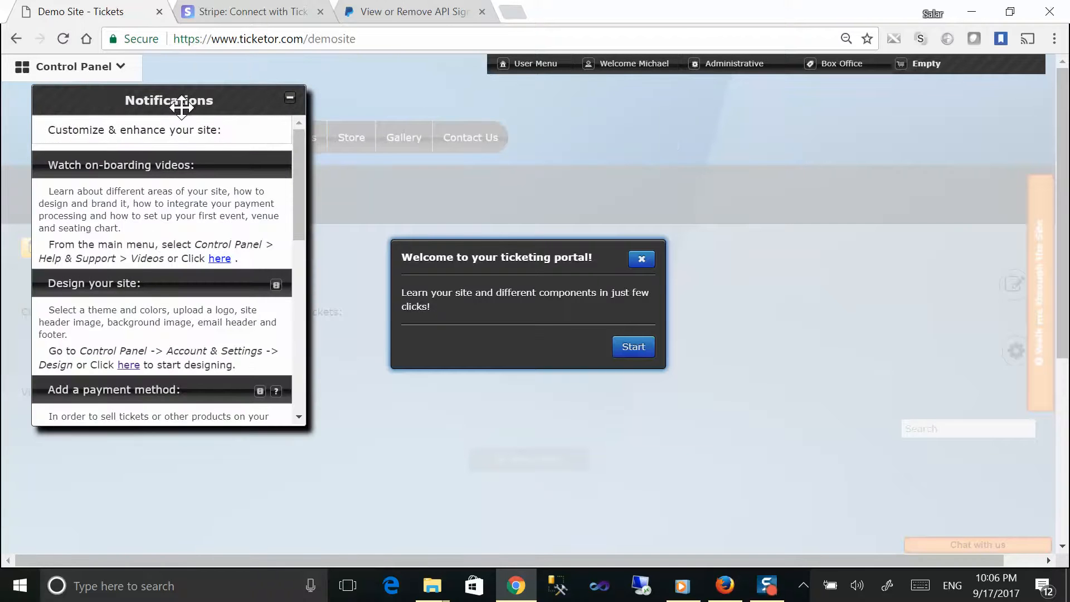
click(125, 68)
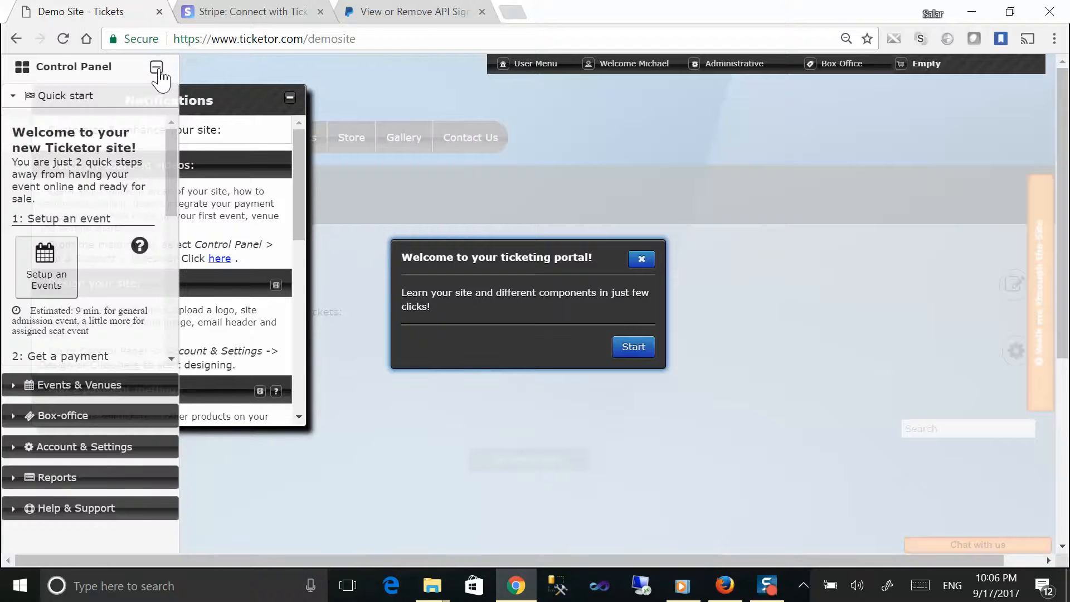
click(156, 67)
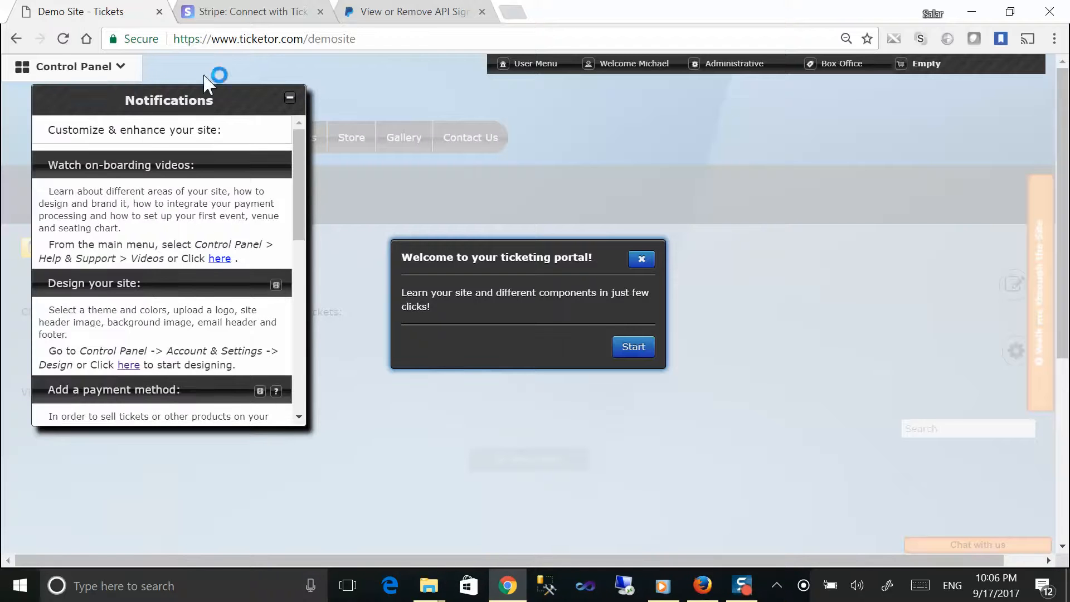
click(287, 93)
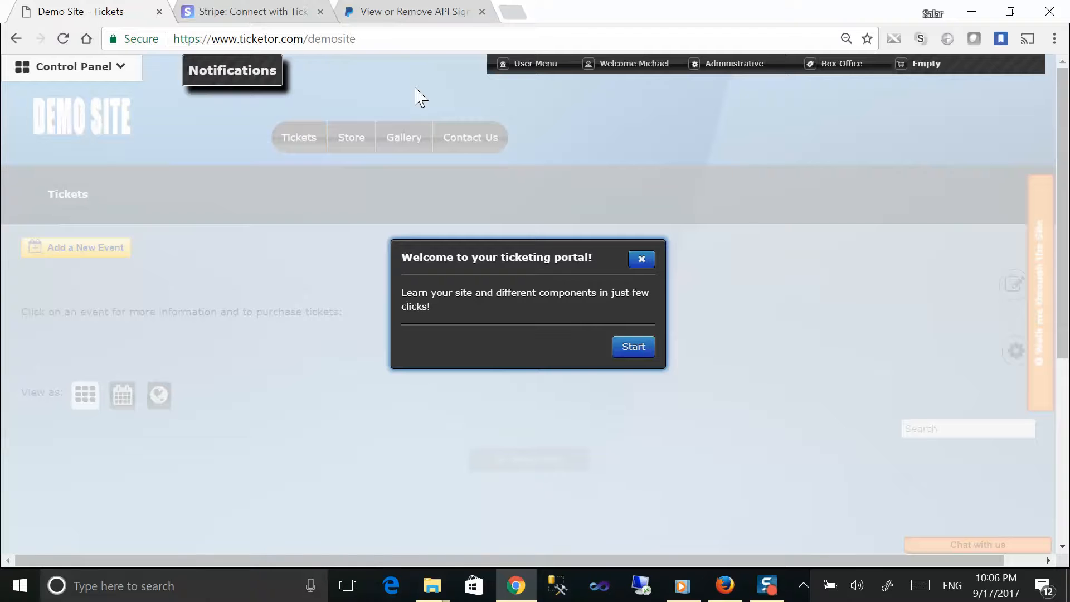
click(370, 40)
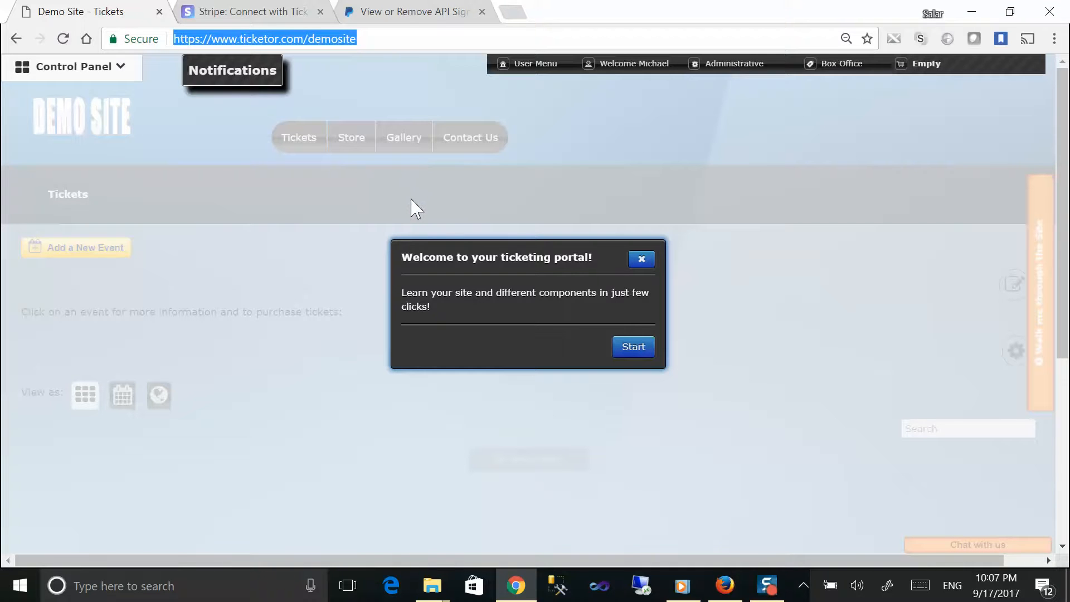
Step: Start the guided tour, advance to the Control Panel tip, close the walkthrough, and collapse Control Panel
drag(403, 254, 613, 318)
click(630, 347)
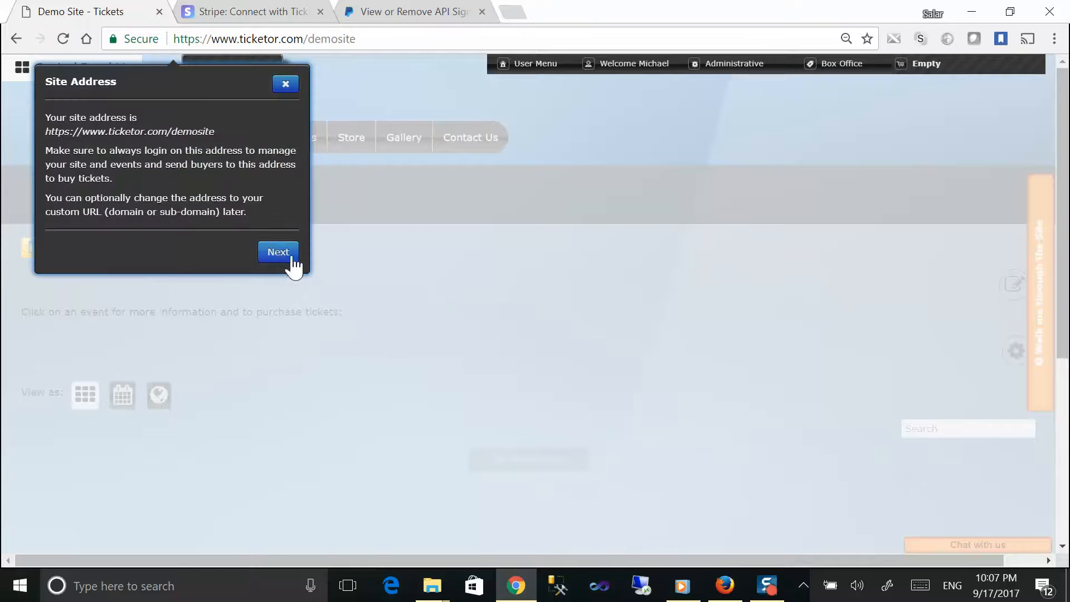
click(279, 253)
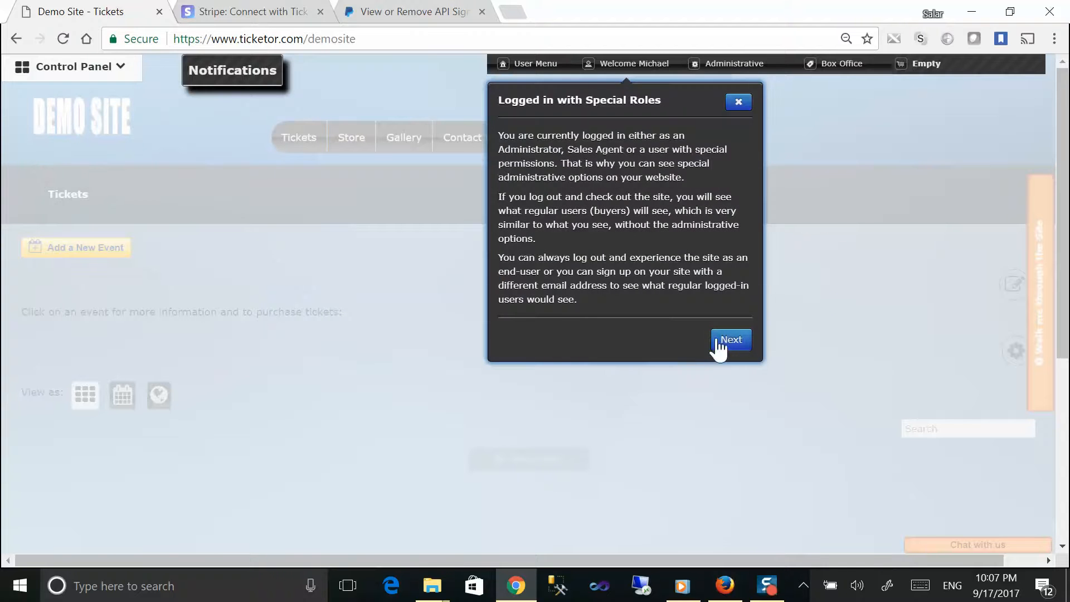
click(729, 341)
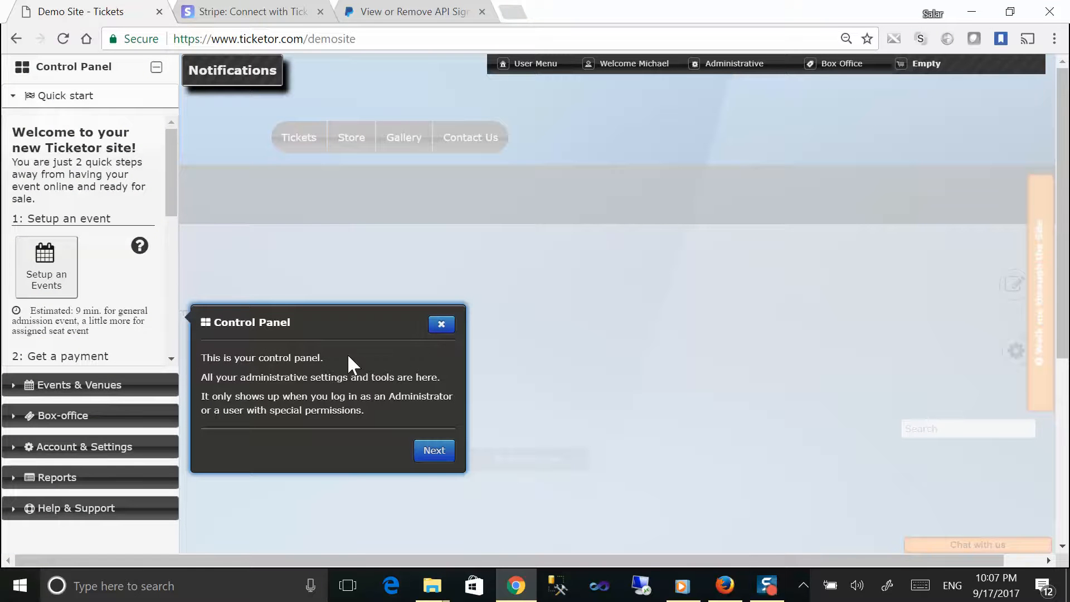
click(438, 324)
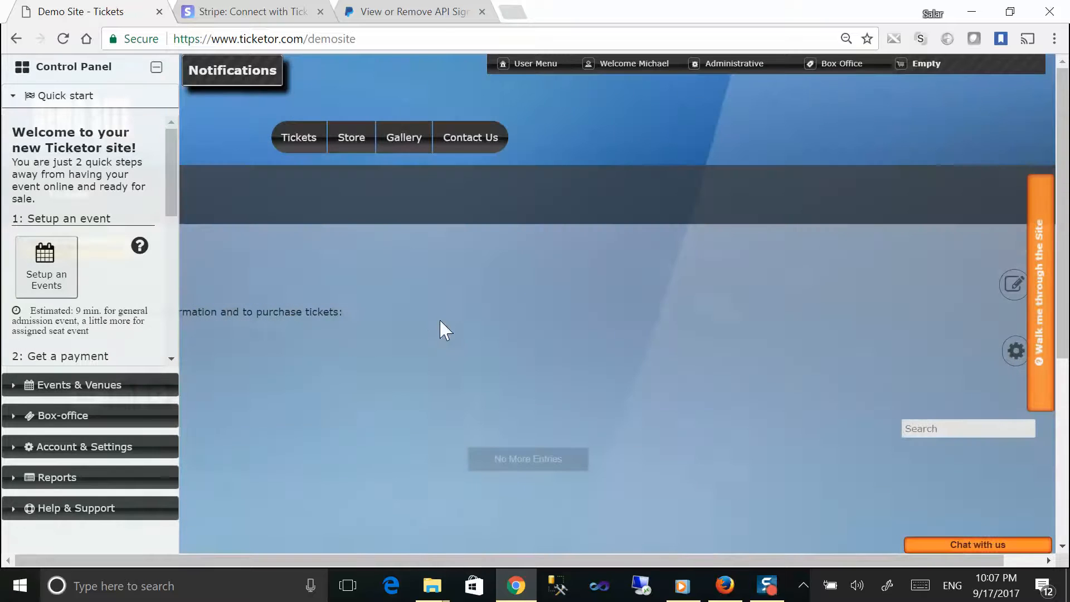
click(1043, 248)
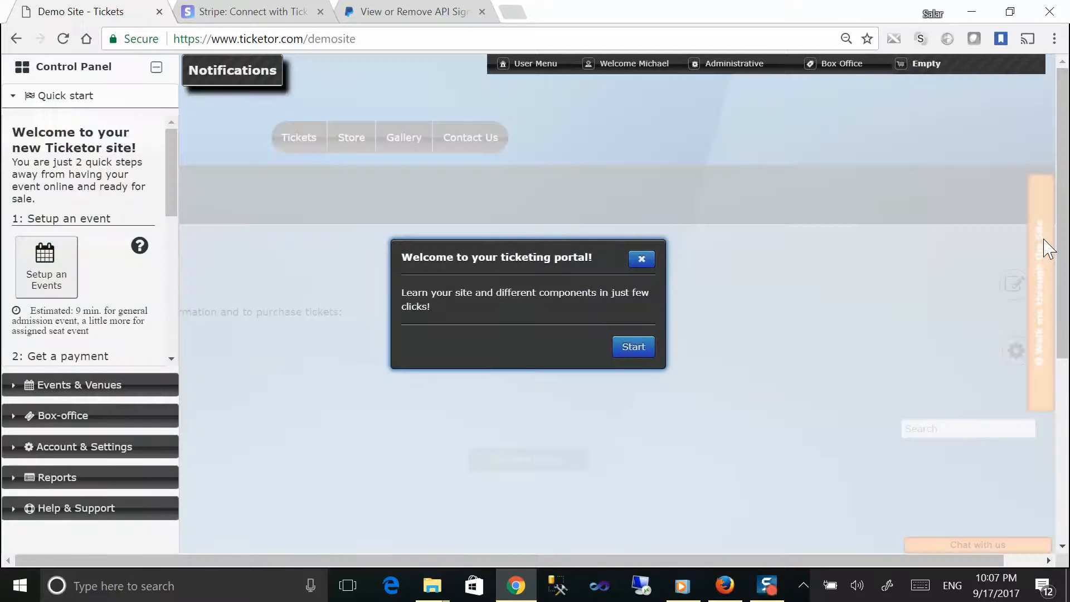
click(643, 260)
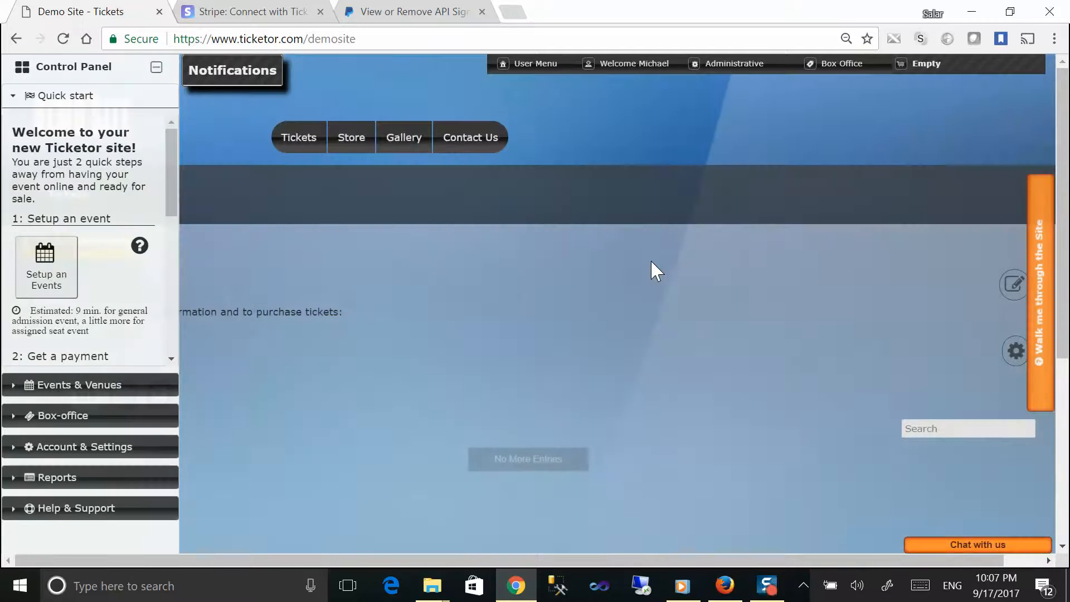
click(156, 66)
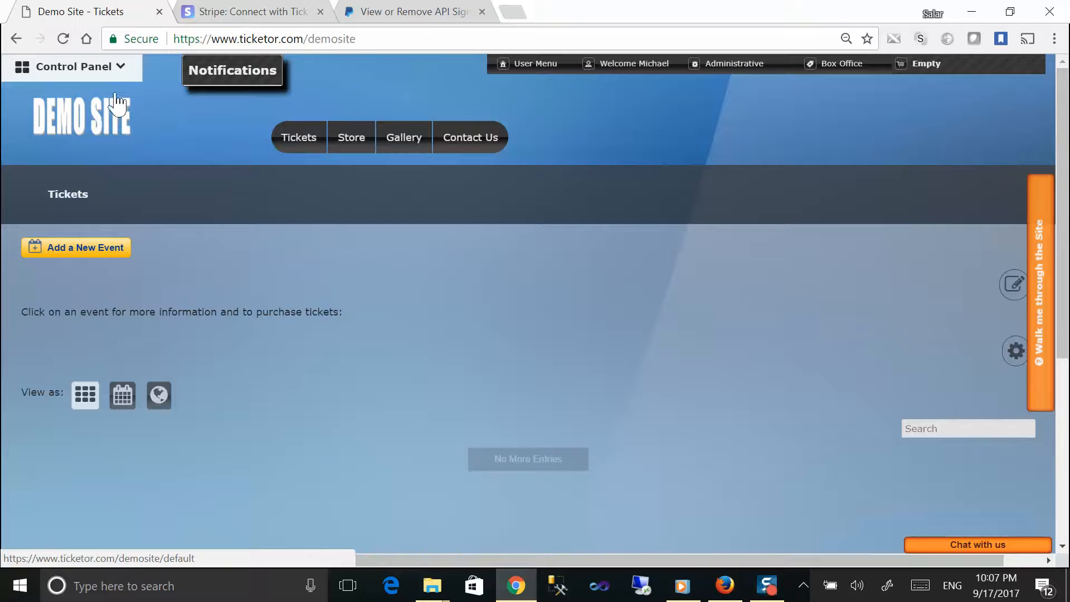
Step: Open Control Panel and expand Events & Venues, Box-office, Account & Settings, Reports, Help & Support and Quick start
click(119, 67)
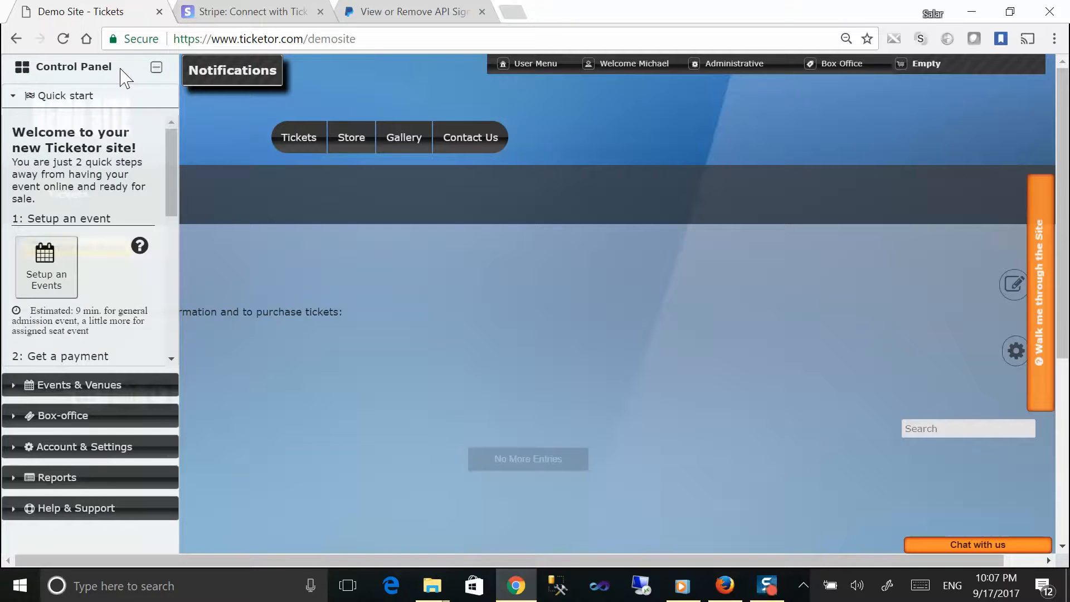
click(89, 95)
click(76, 131)
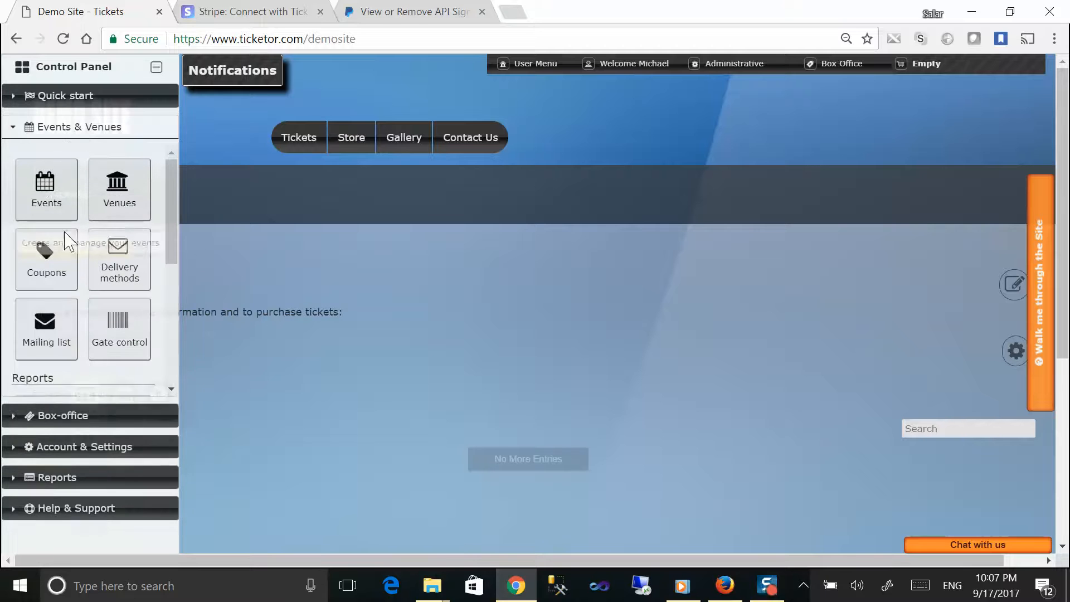
click(47, 417)
click(49, 444)
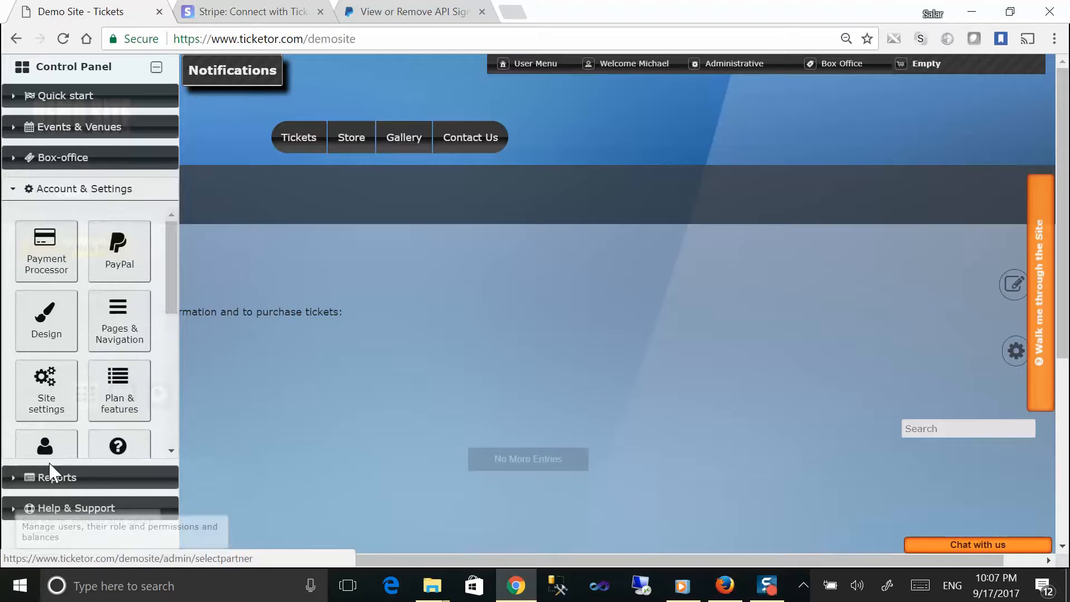
click(49, 480)
click(56, 508)
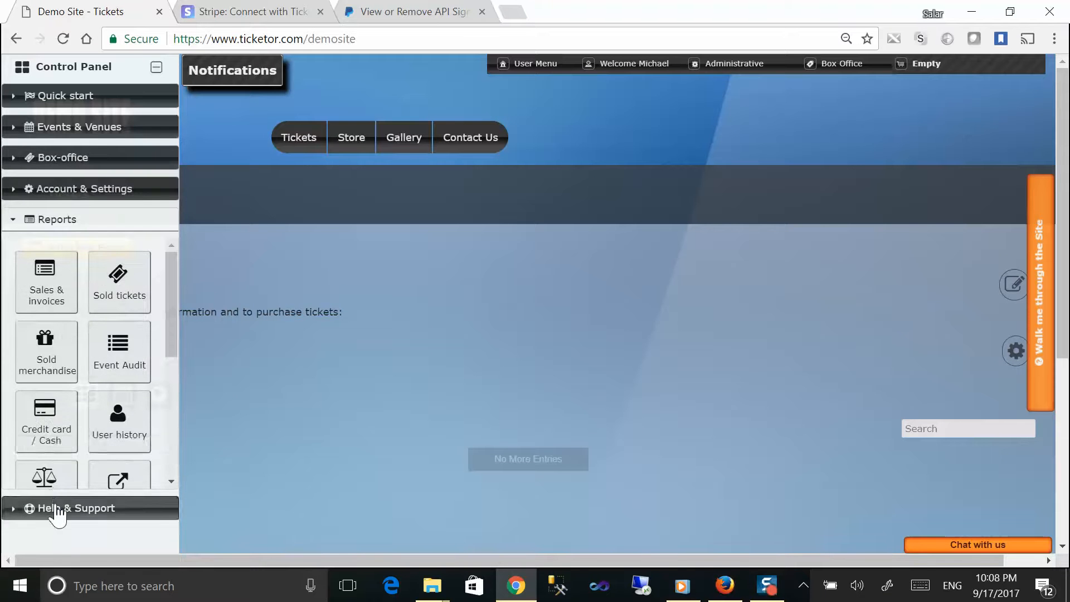
click(66, 98)
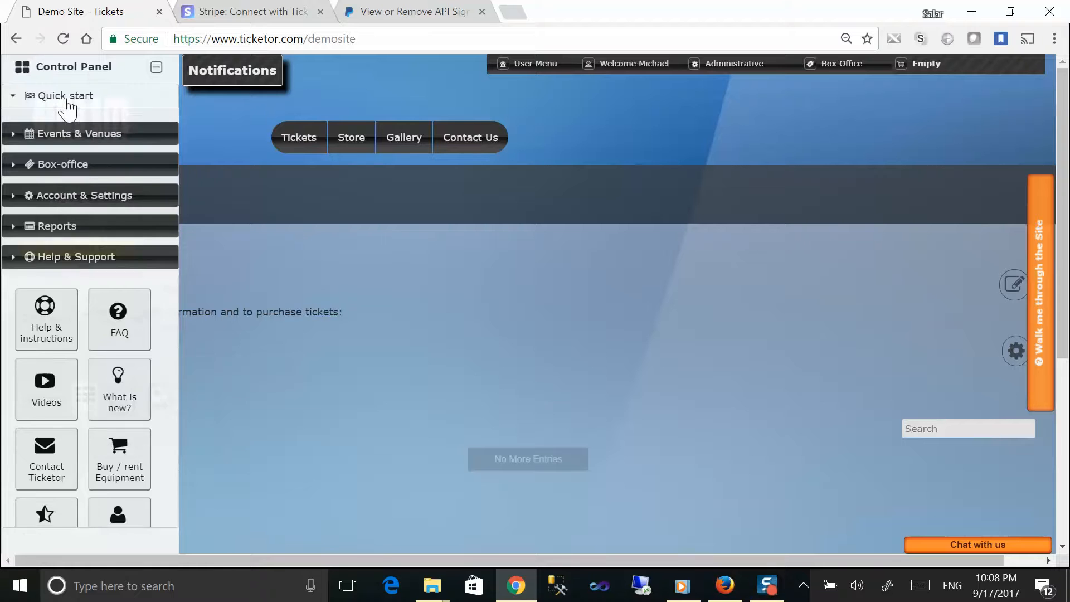
mouse_move(576, 76)
mouse_move(651, 73)
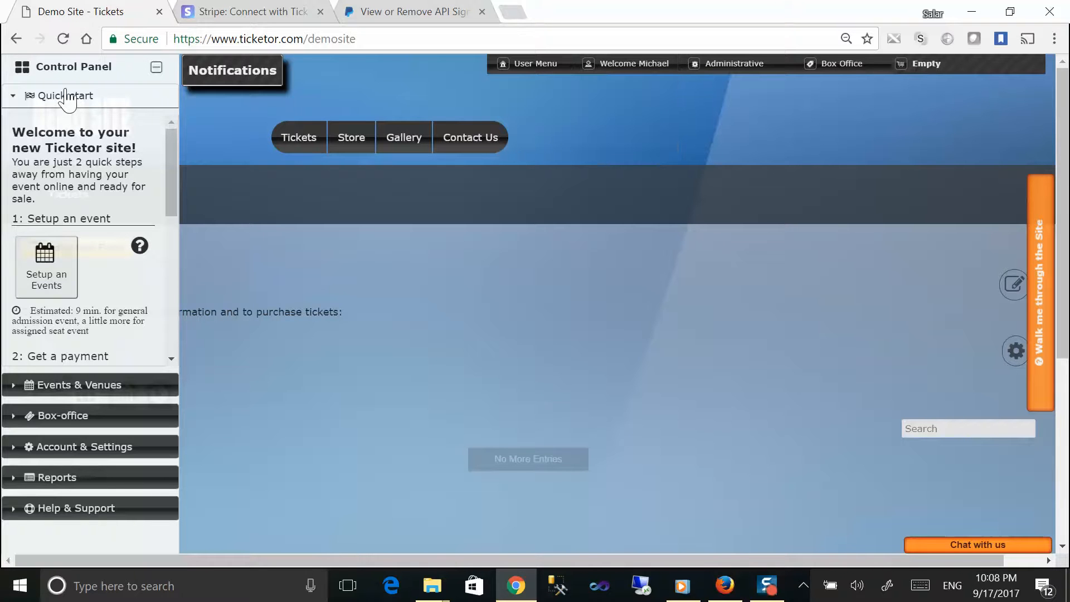
Step: Re-expand Help & Support, open and close the live support chat, then expand Quick start
click(71, 508)
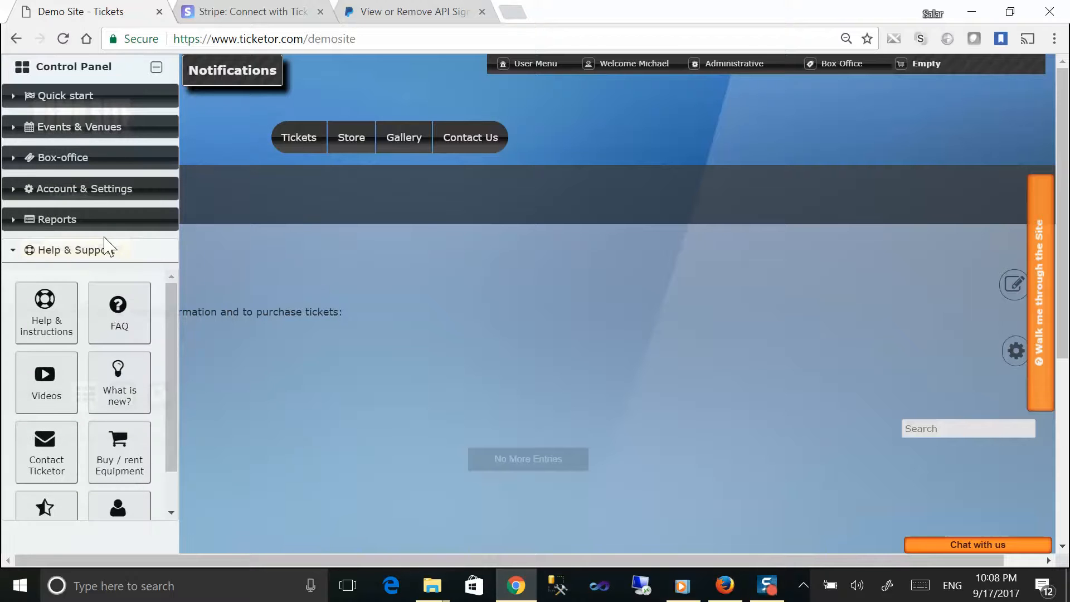
drag(133, 250, 29, 253)
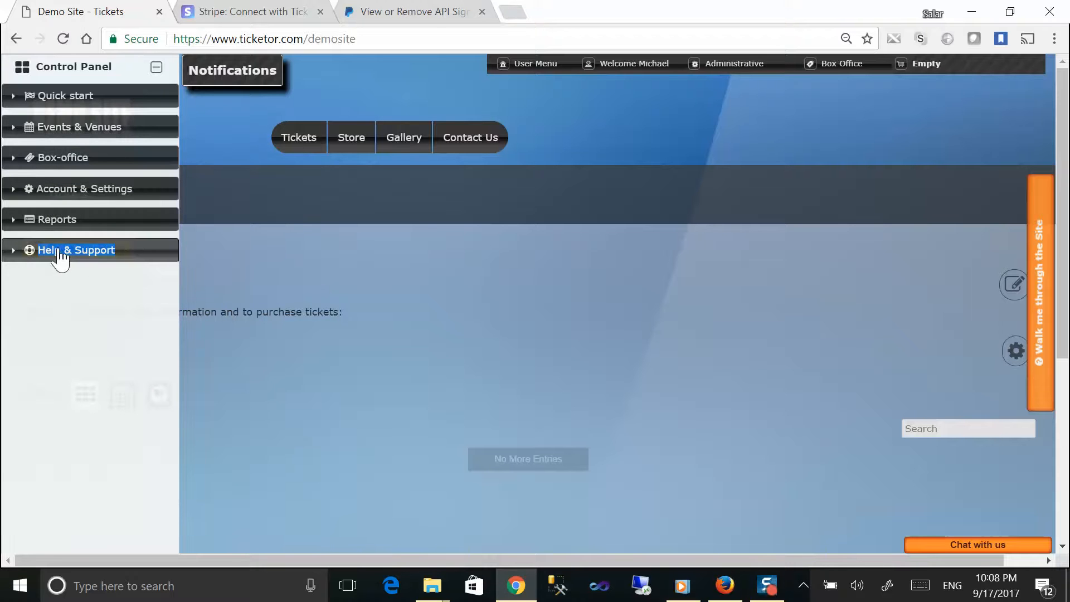
click(59, 252)
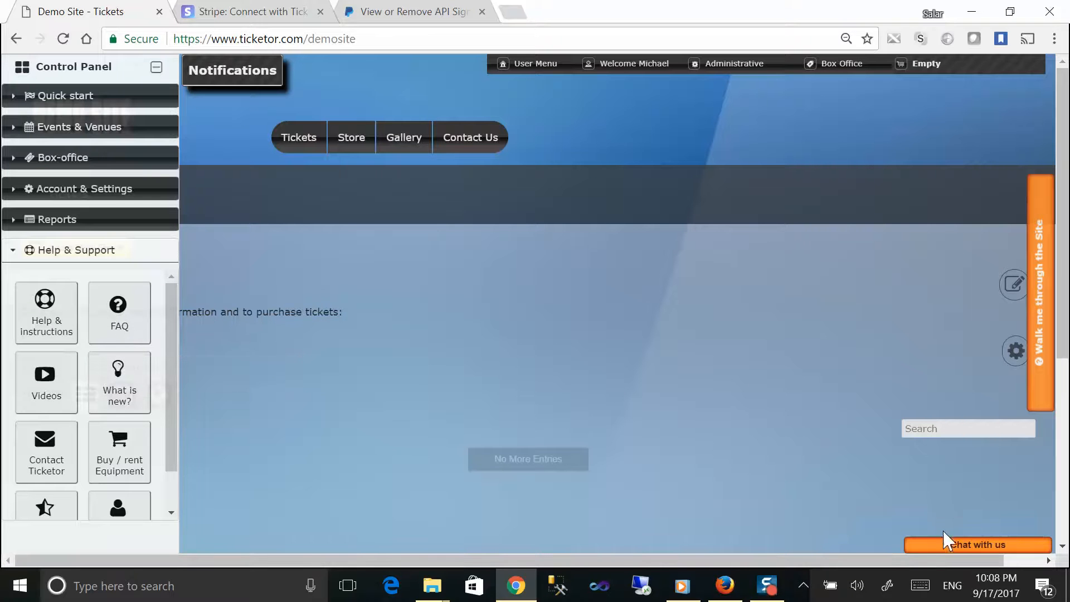
click(948, 547)
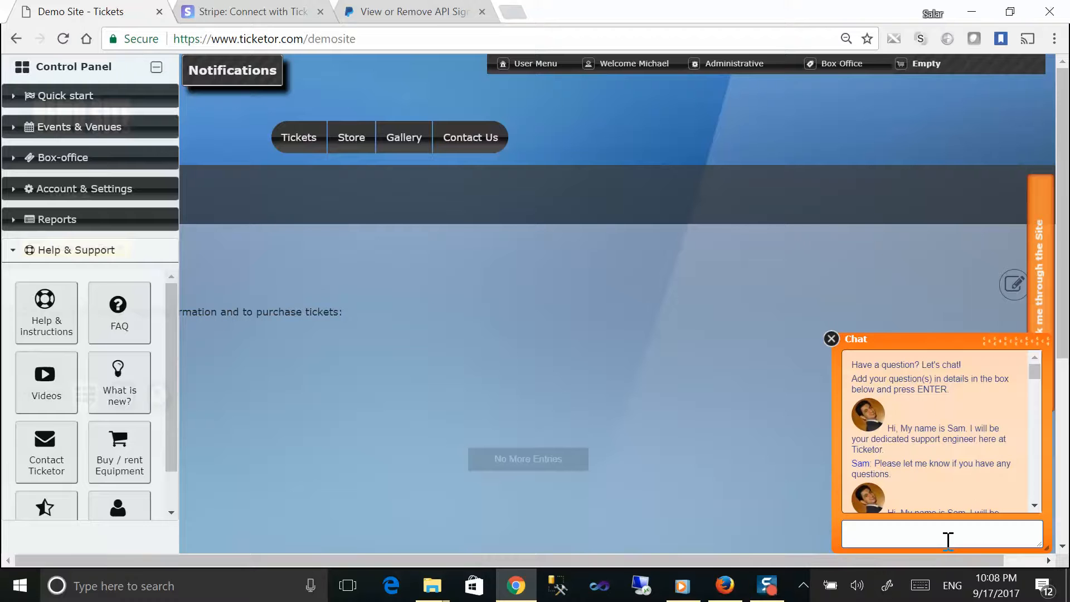
click(831, 340)
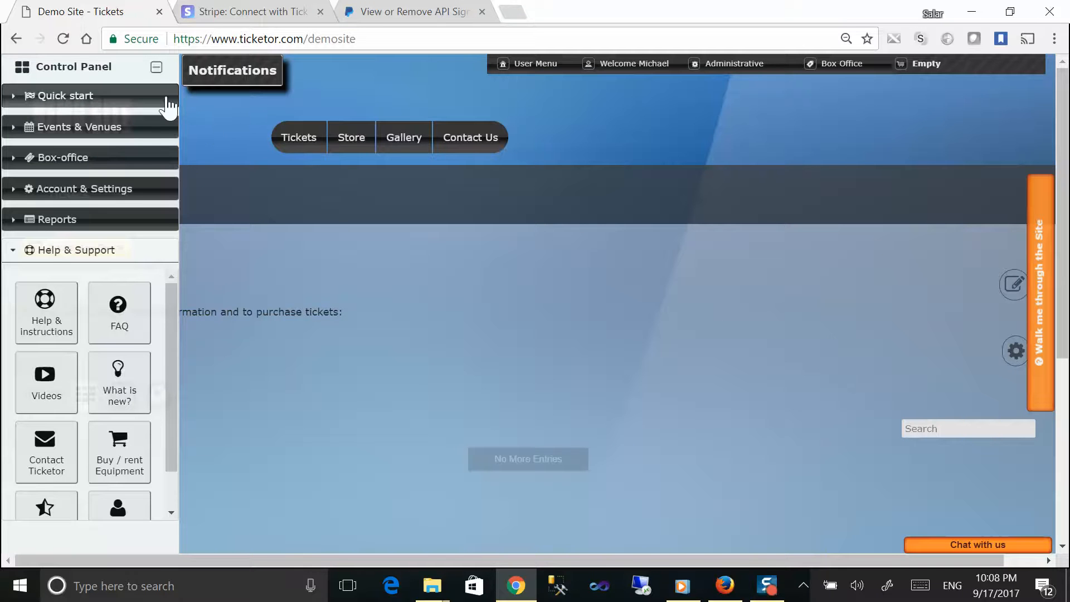
click(89, 99)
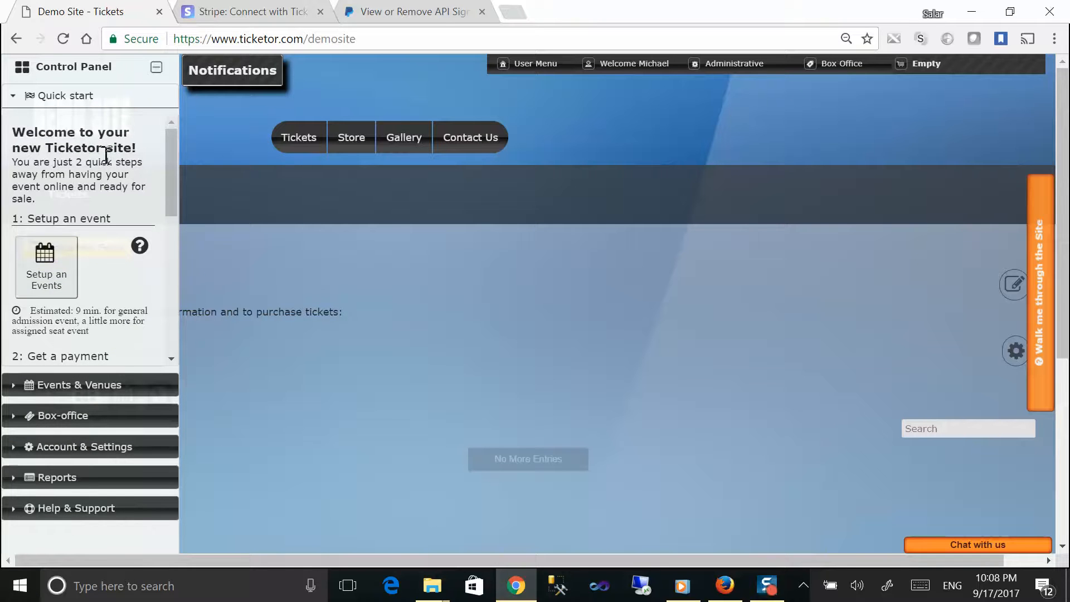
Step: Highlight the Quick start steps '1: Setup an event' and the payment processor setup
scroll(108, 166, down, 2)
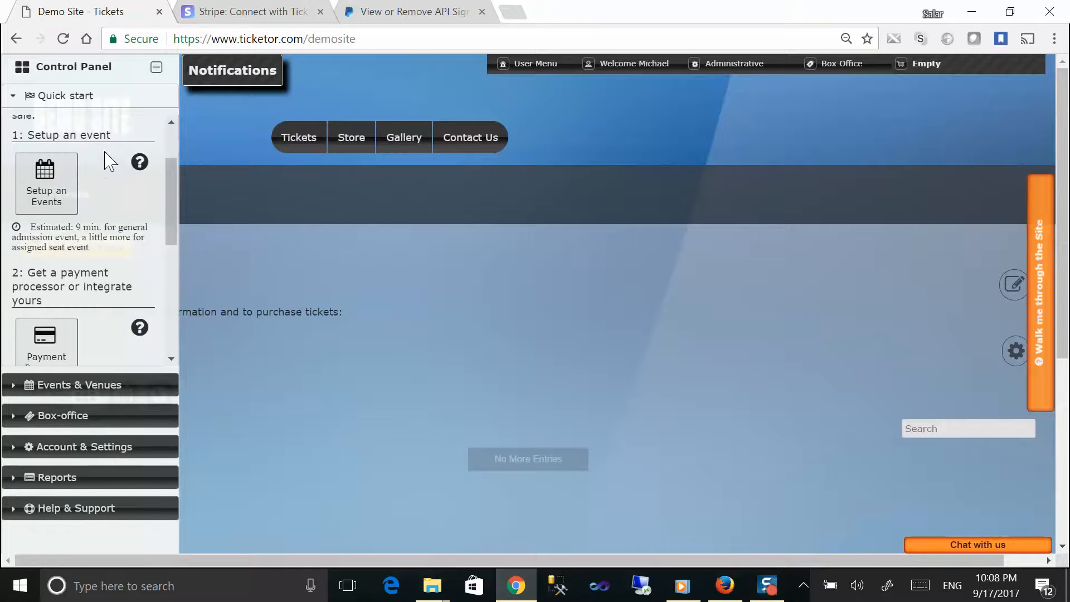
drag(17, 134, 124, 144)
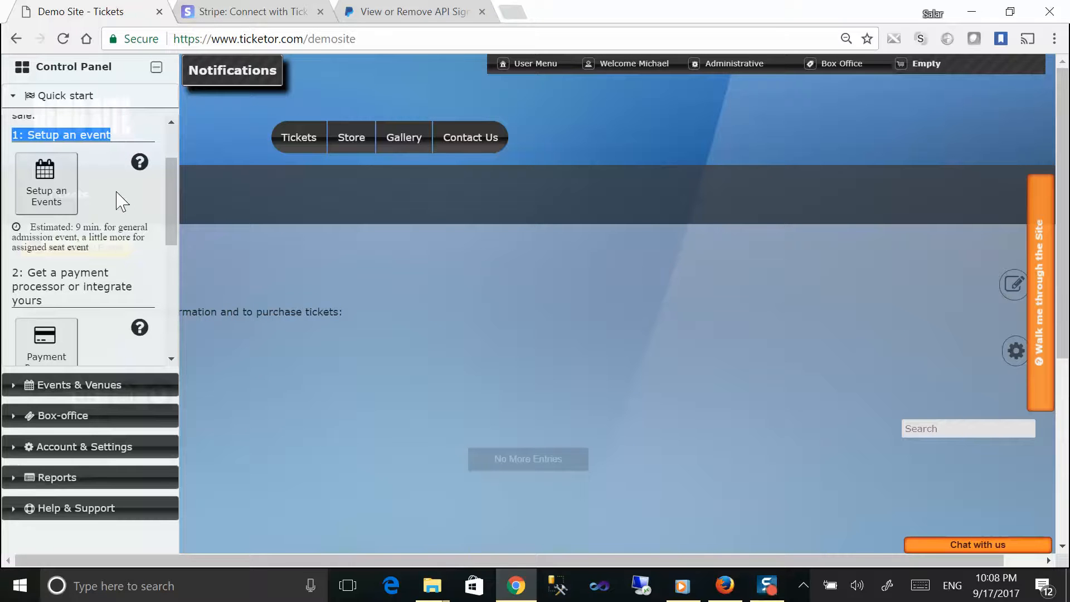
drag(12, 274, 123, 307)
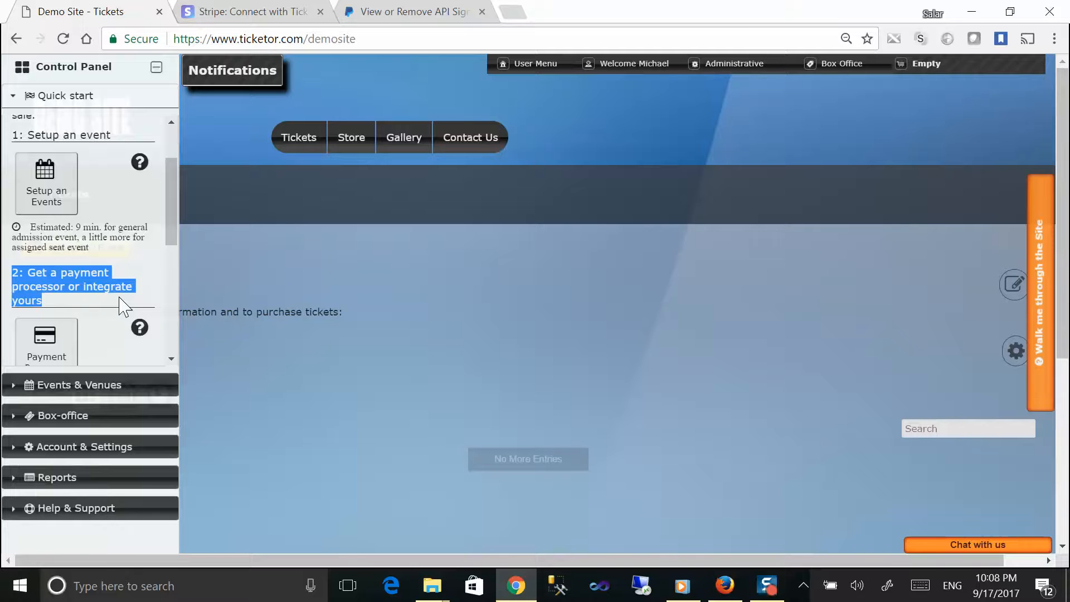
Step: Open the Setup an event overview and highlight its event/venue, seating chart, and tickets-and-prices steps
click(63, 182)
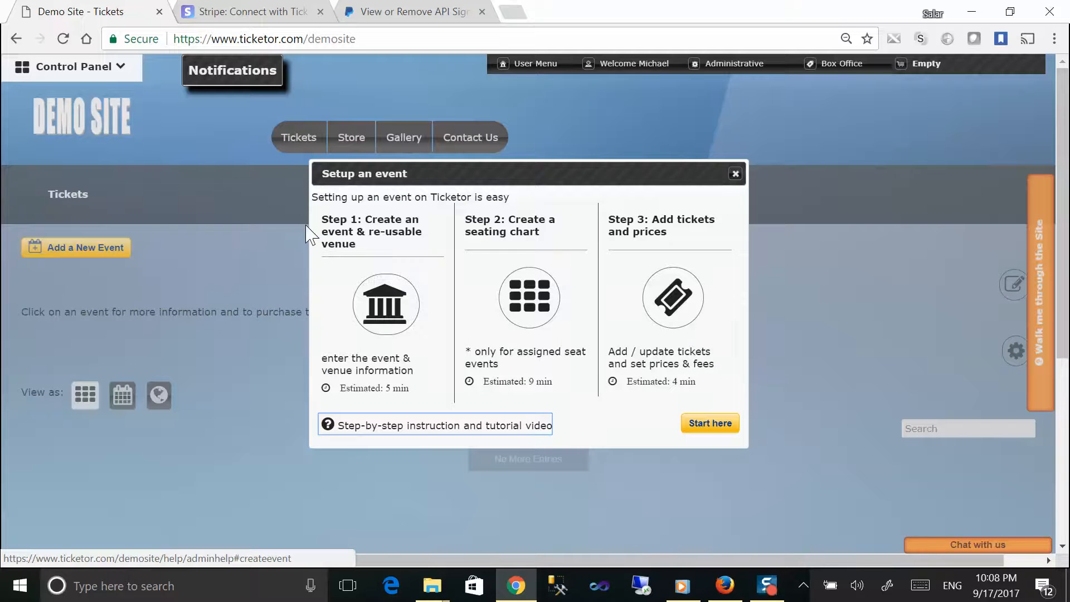
drag(317, 219, 376, 245)
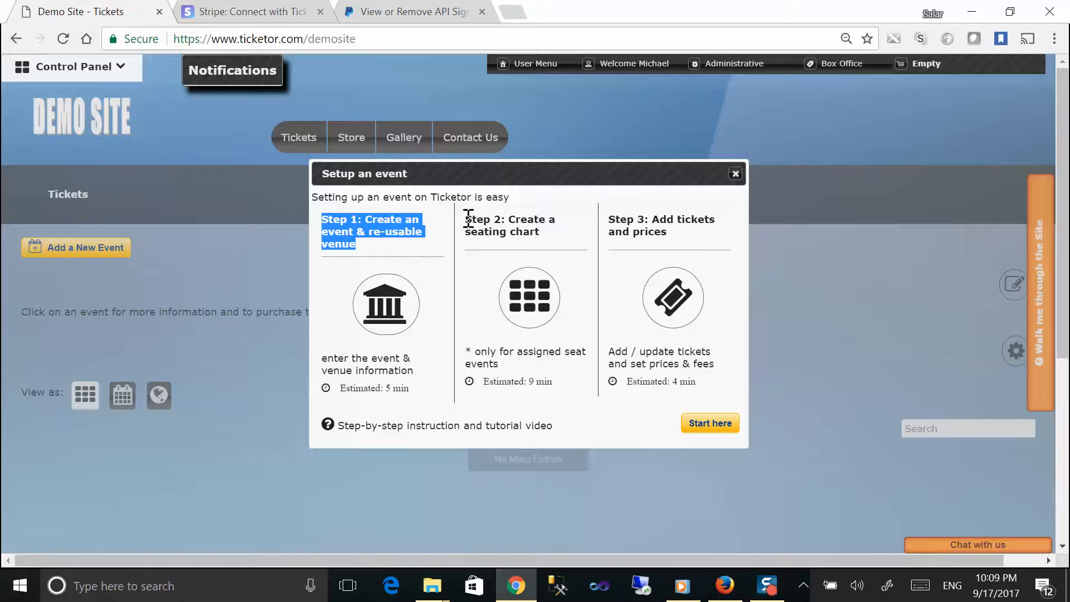
drag(466, 220, 541, 233)
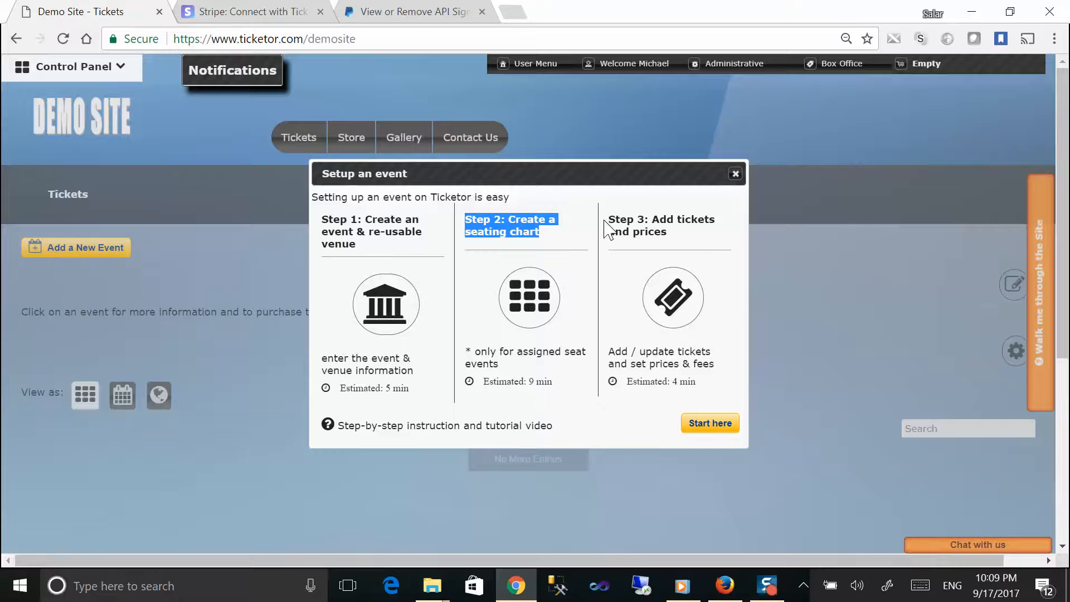
drag(608, 219, 707, 244)
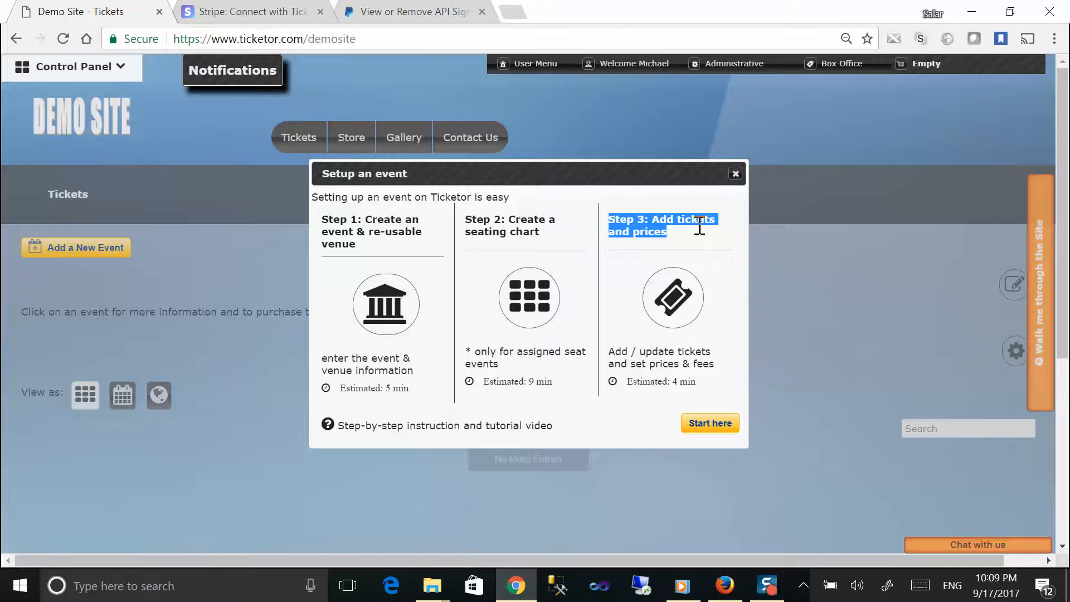
Step: Begin creating a new event and step through, then dismiss, its guided tour tips
click(705, 428)
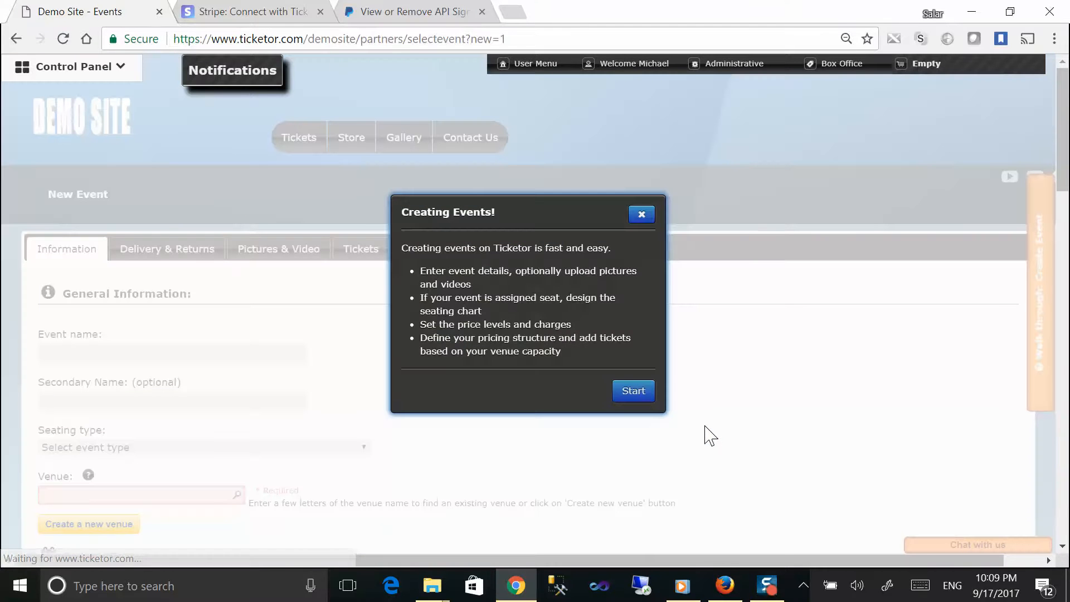
drag(393, 221, 604, 373)
click(617, 391)
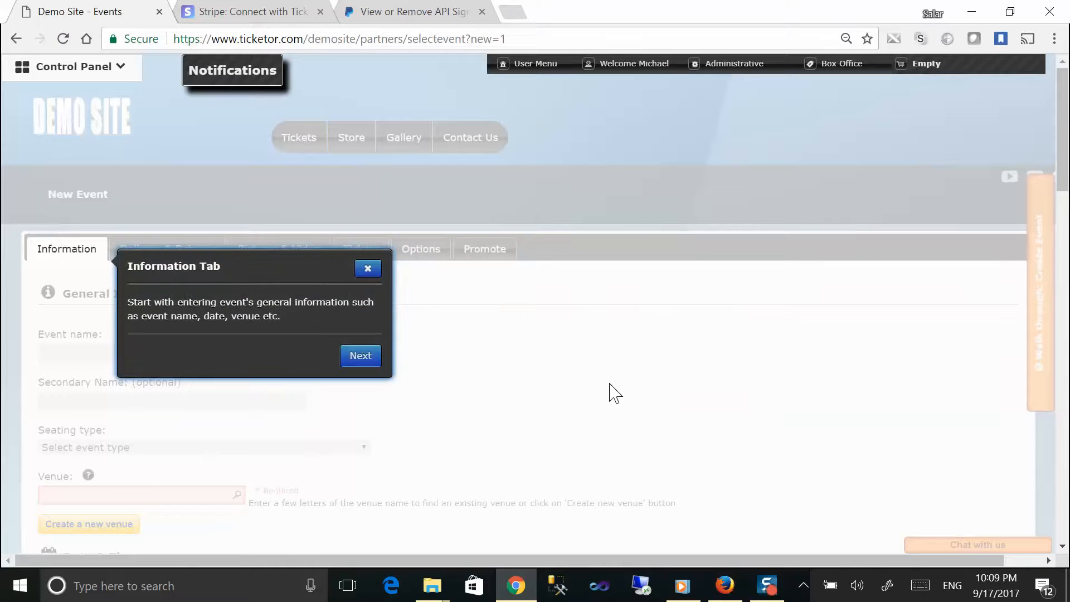
click(361, 357)
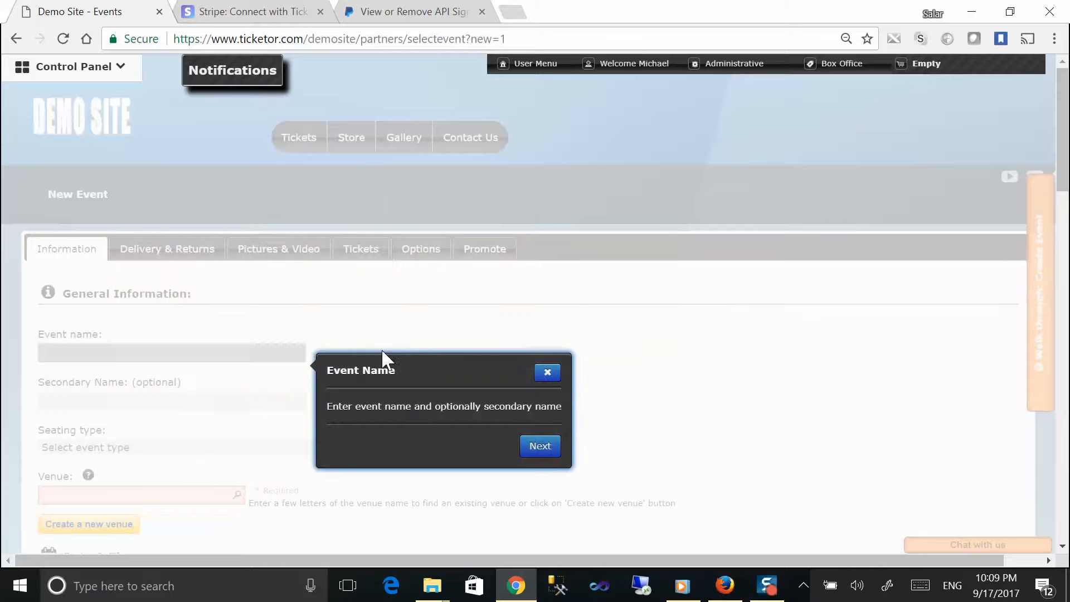
click(547, 374)
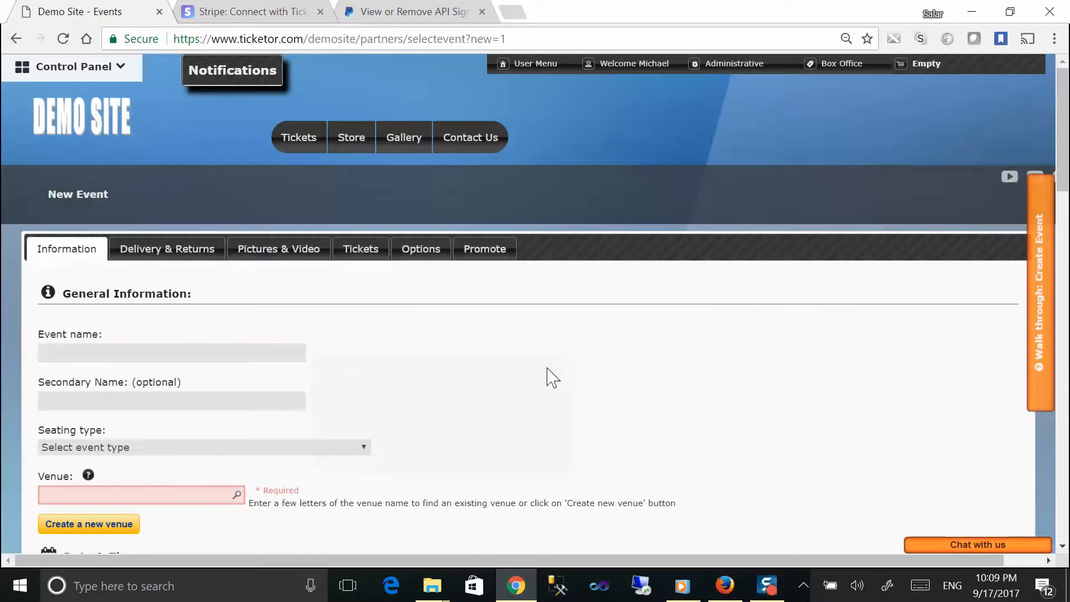
Step: Name the event Night City and set its seating type to General Admission
click(147, 355)
text(Night City)
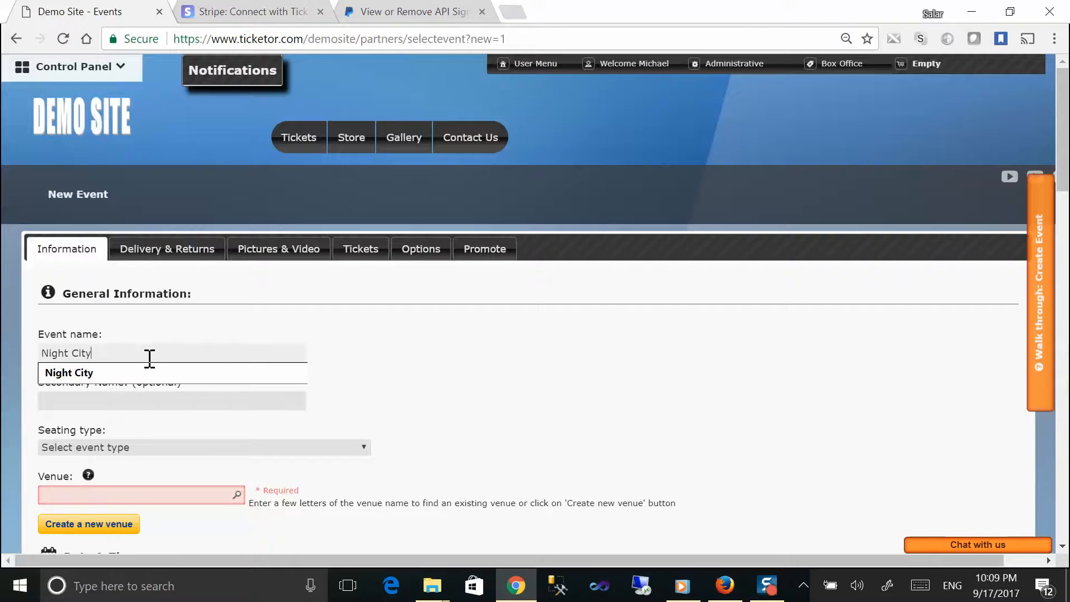
key(Tab)
click(148, 451)
click(149, 450)
scroll(148, 423, down, 1)
click(143, 367)
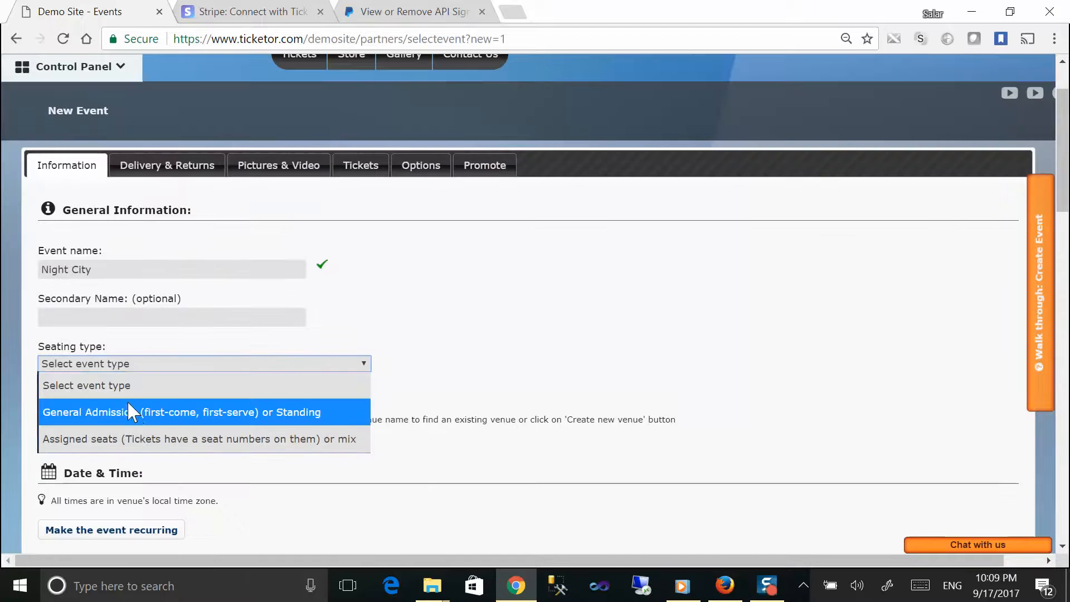
click(136, 418)
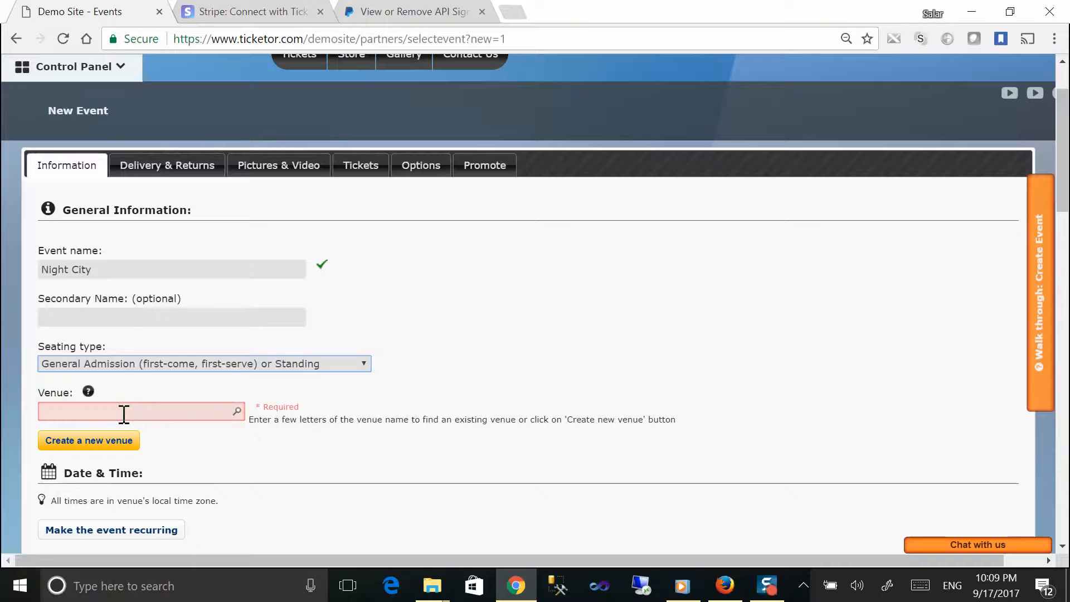
Step: Open the venue field and choose to create a new venue
click(117, 413)
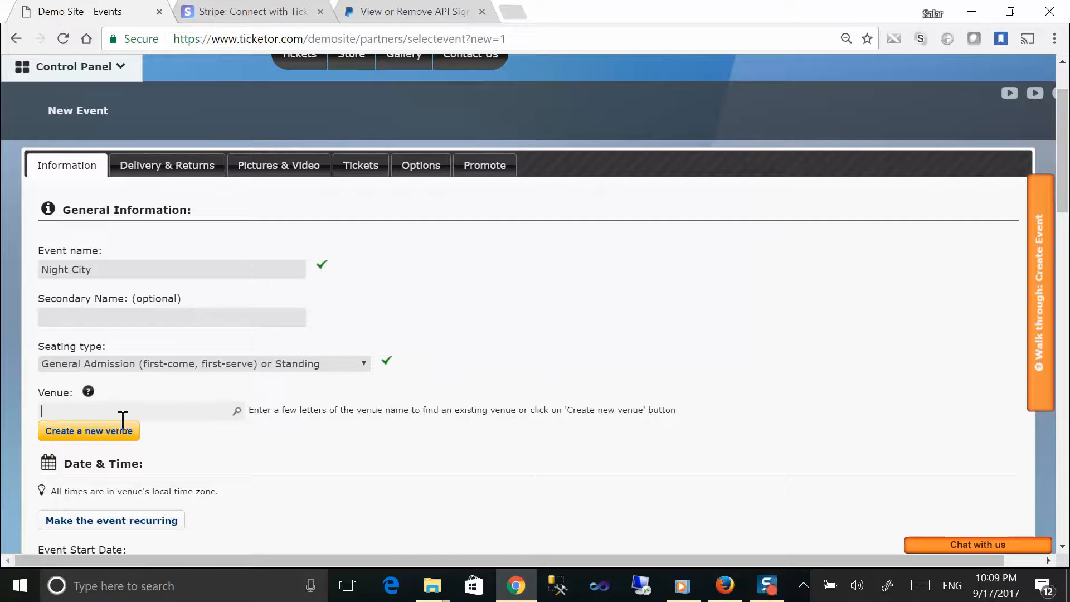
click(110, 435)
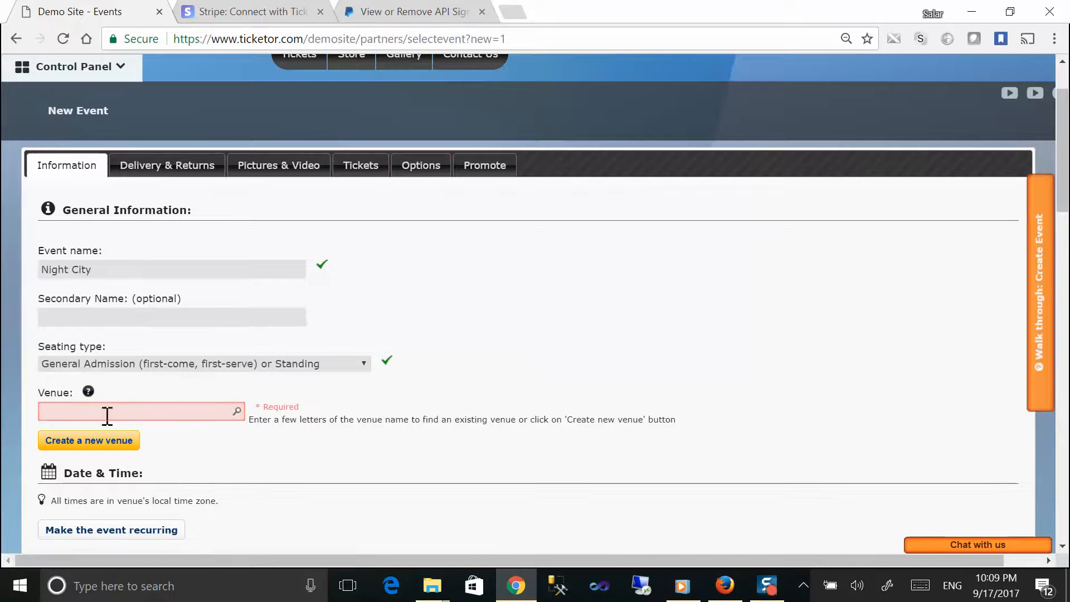
click(105, 442)
Step: Create venue 'My Venue' with its autofilled street address and (UTC-08:00) Pacific Time, save it, and close the confirmation
click(329, 129)
text(My V)
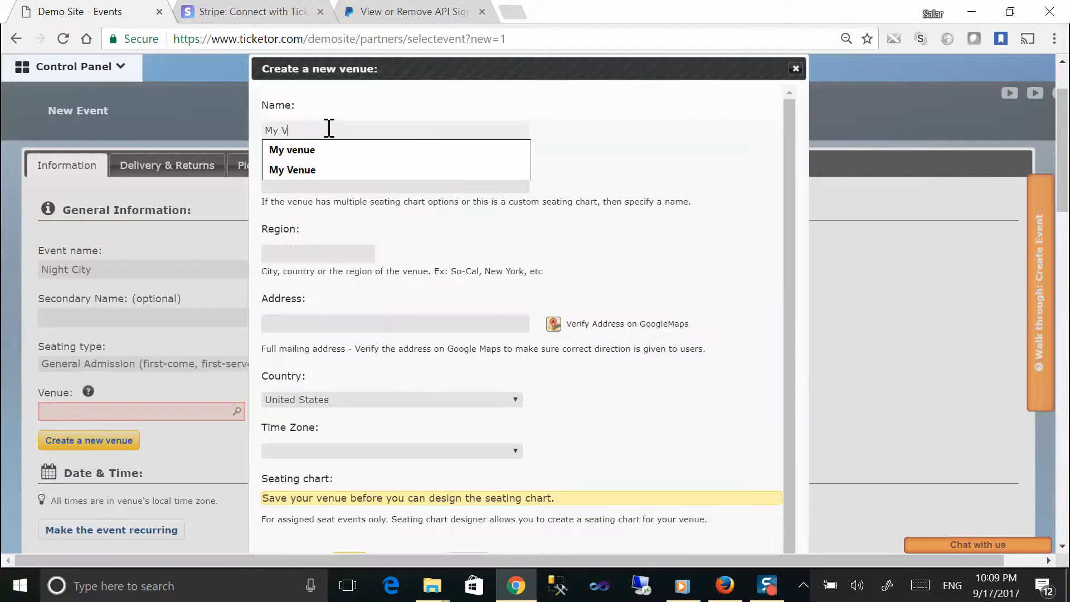
text(enue)
key(Tab)
key(Tab)
text(123)
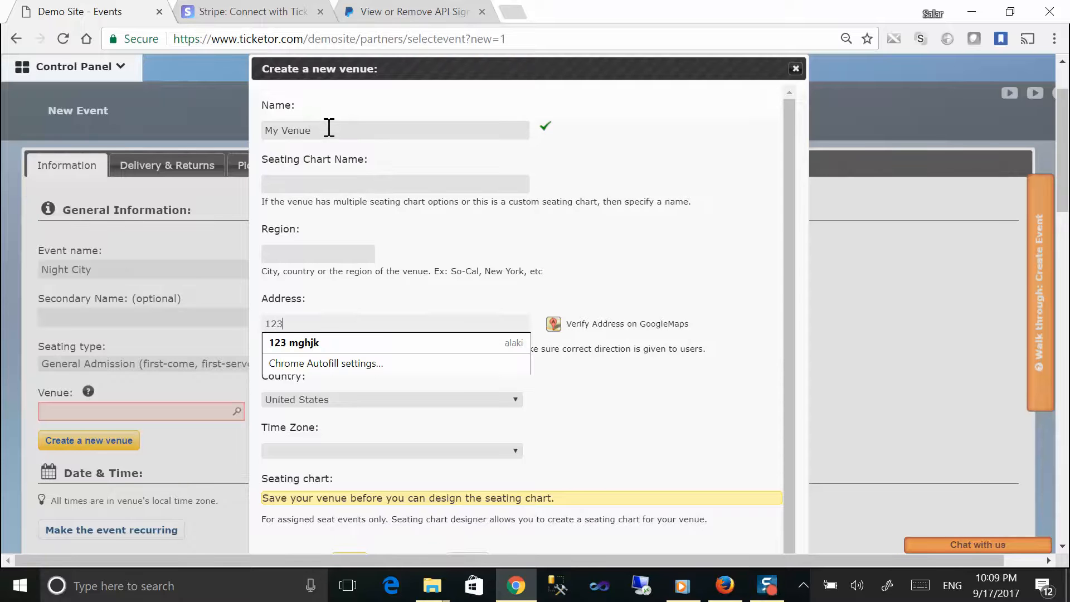
text( ma)
key(Down)
key(Return)
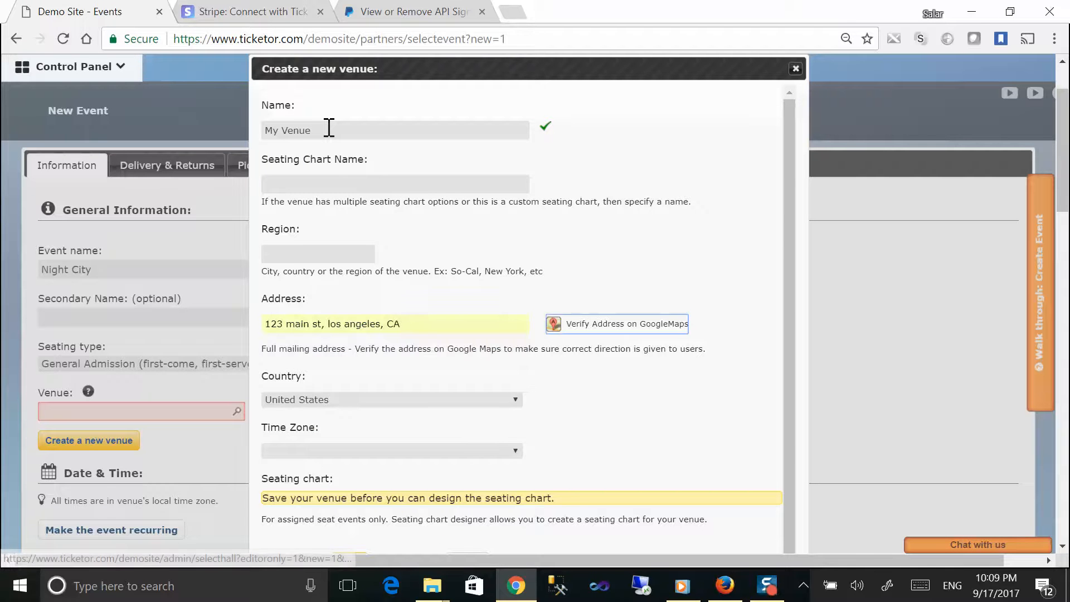
key(Tab)
key(Tab)
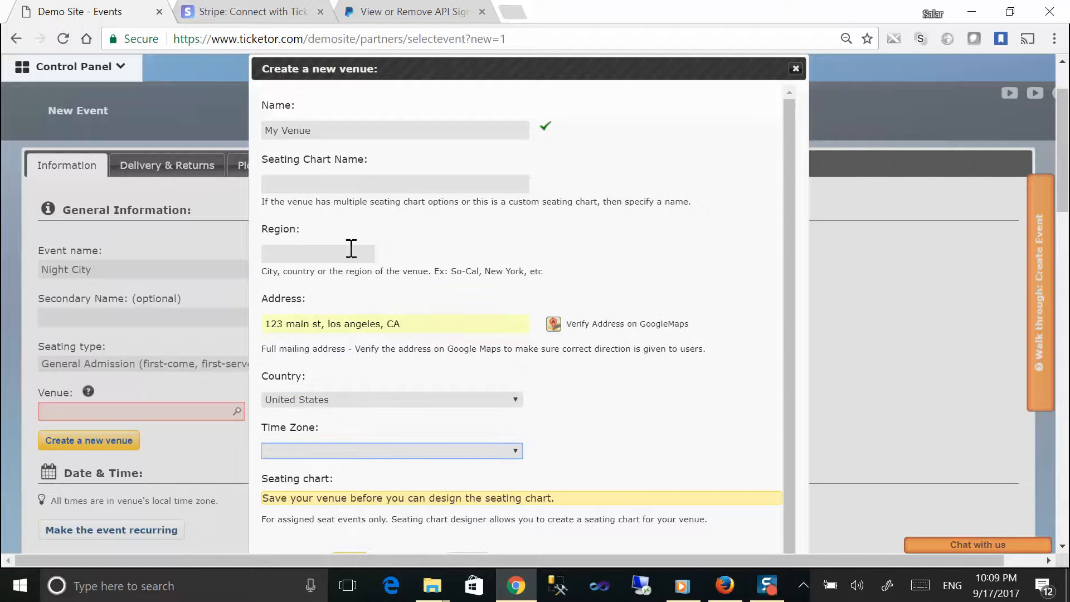
click(428, 452)
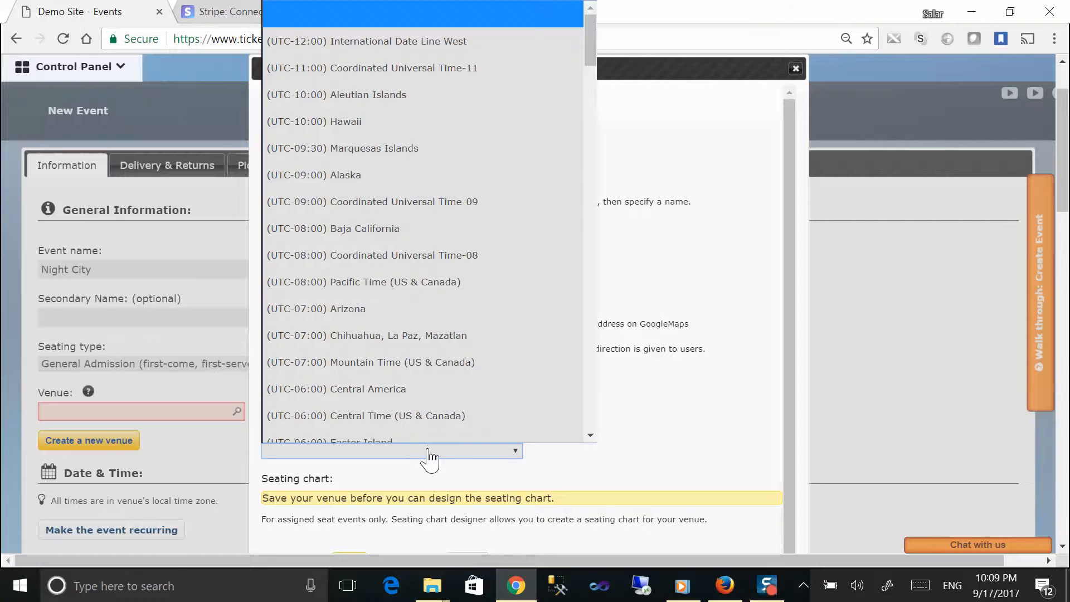
click(383, 283)
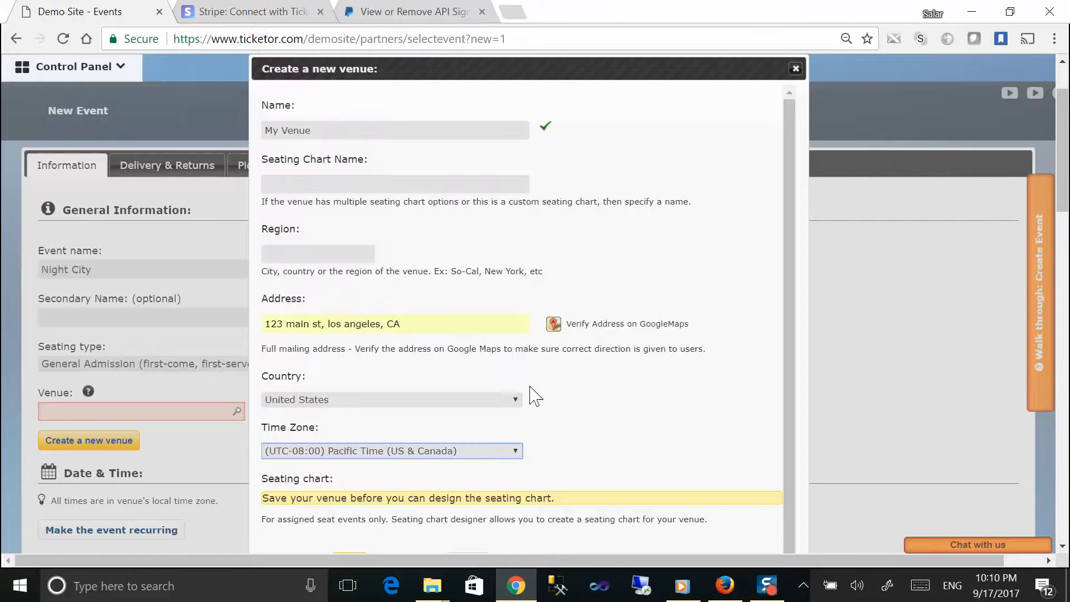
scroll(620, 418, down, 3)
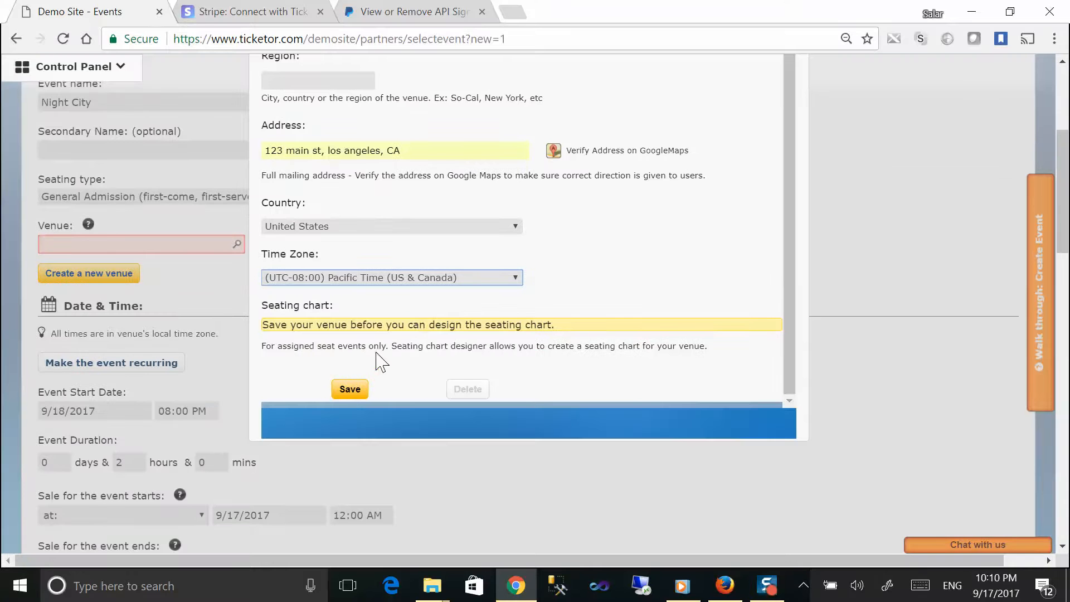
click(351, 390)
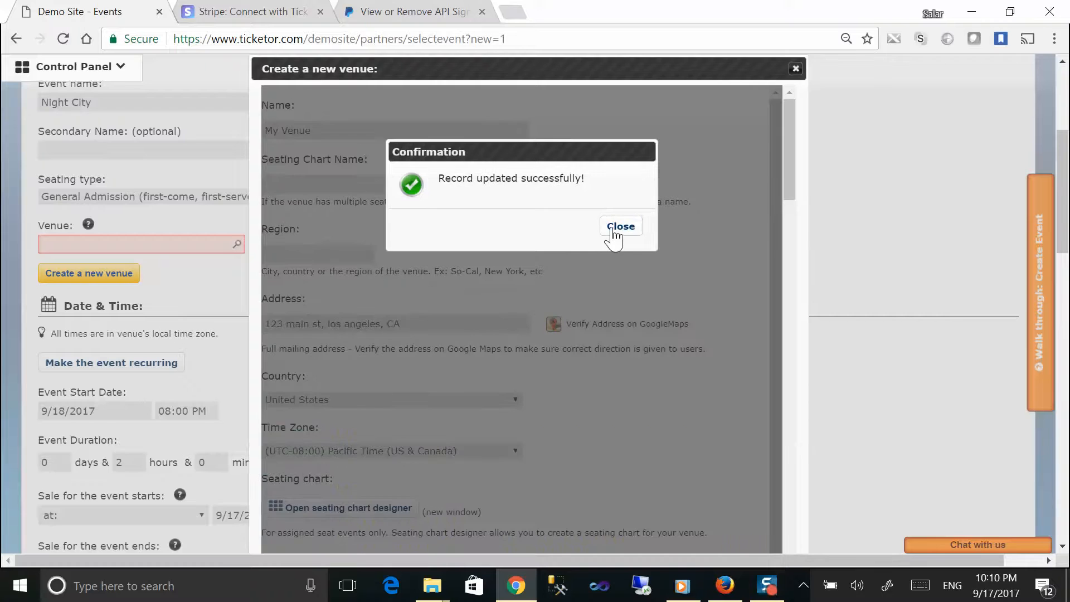
click(612, 228)
Step: Attach My Venue_73979 as the venue, start the event on 9/23/2017, and keep 9/17/2017 as sale start
drag(134, 243, 46, 243)
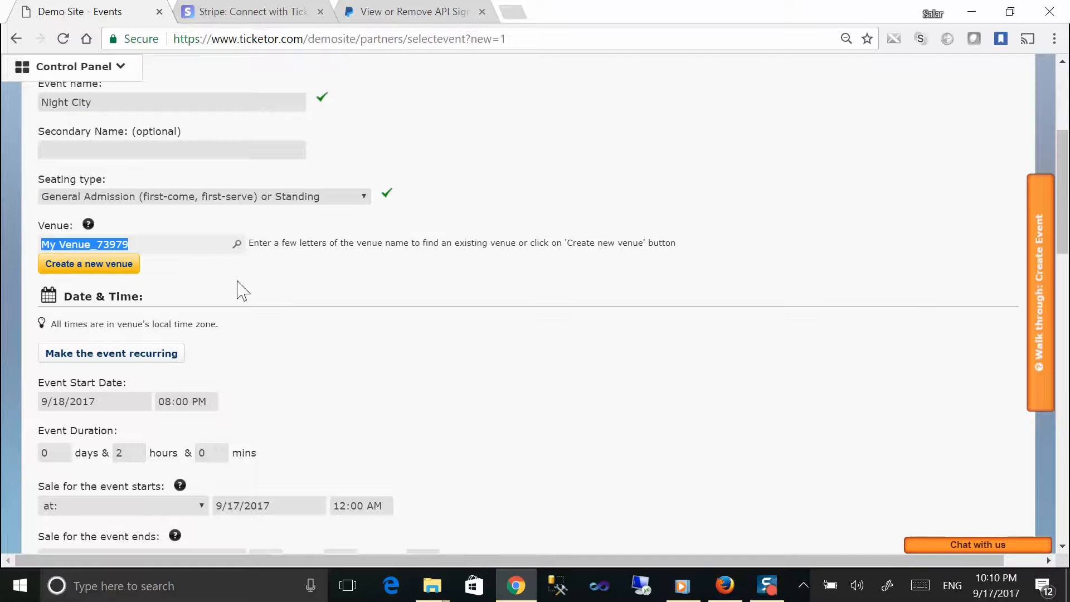
click(296, 289)
scroll(299, 302, down, 1)
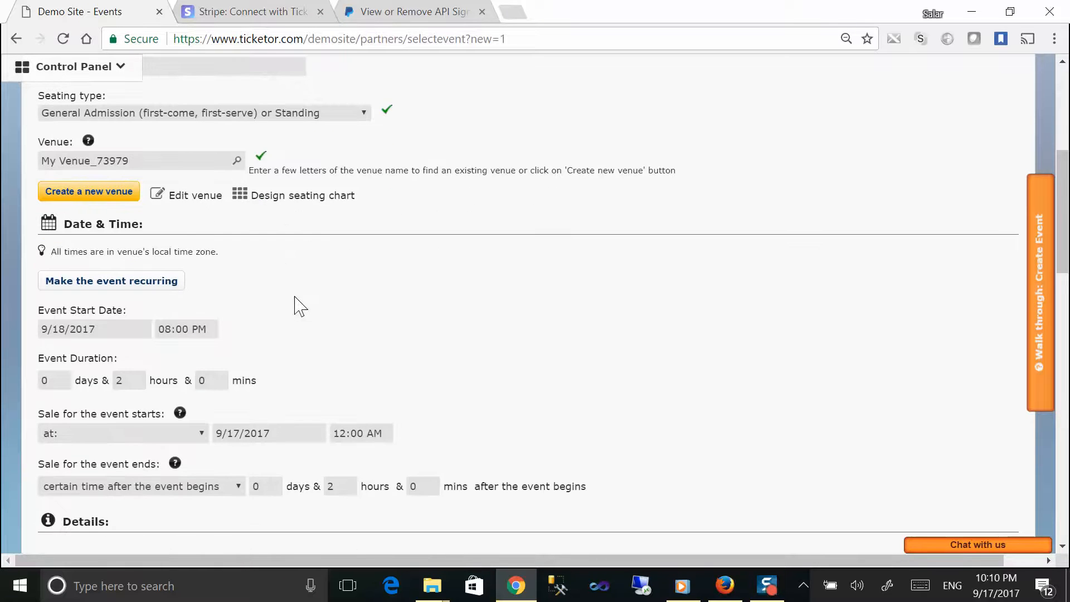
click(104, 330)
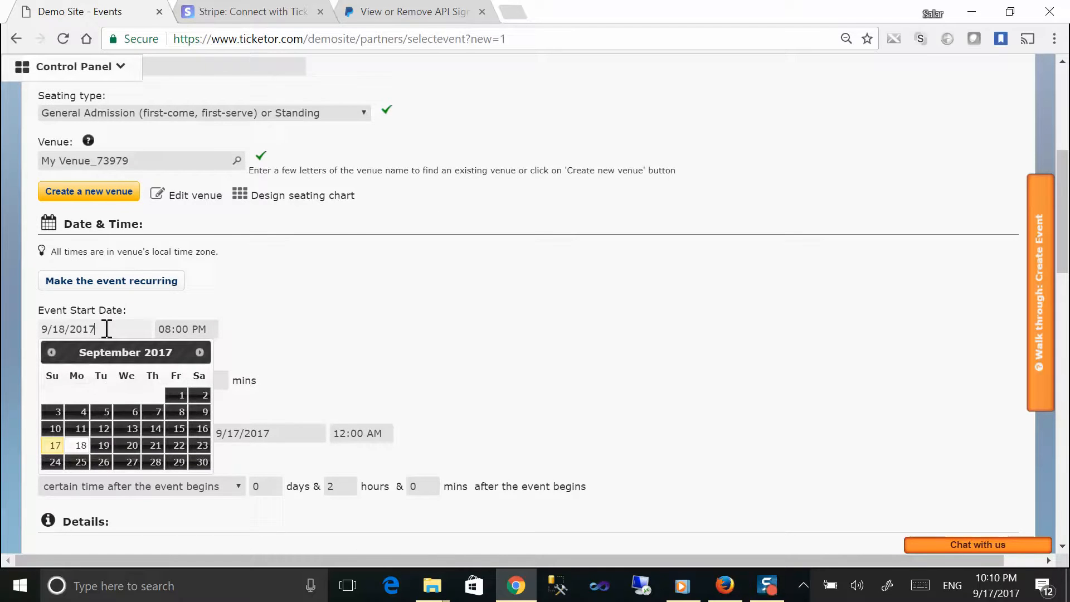
click(200, 444)
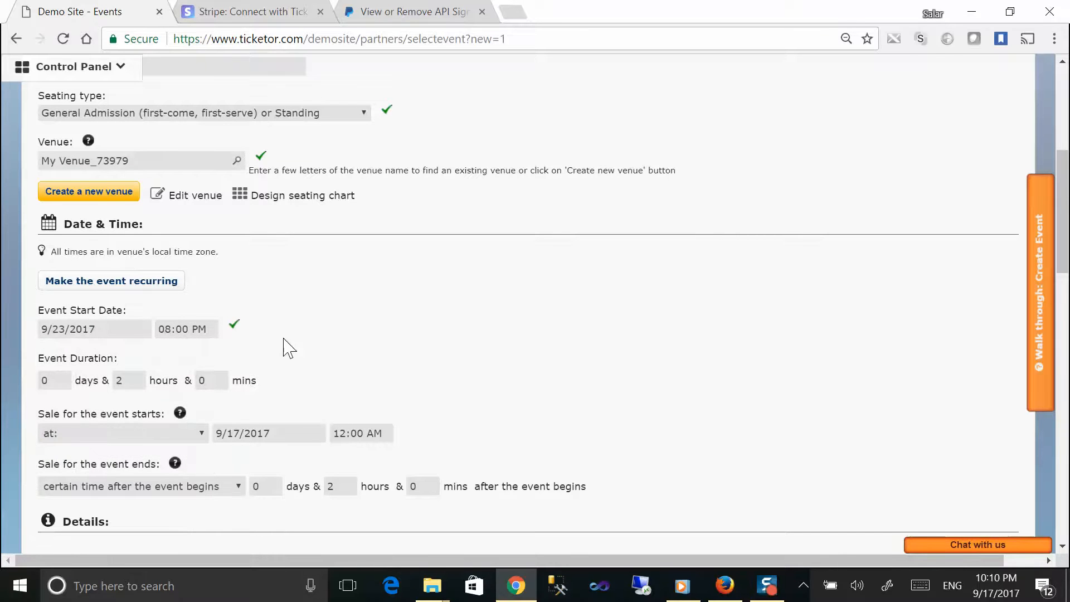
scroll(284, 346, down, 3)
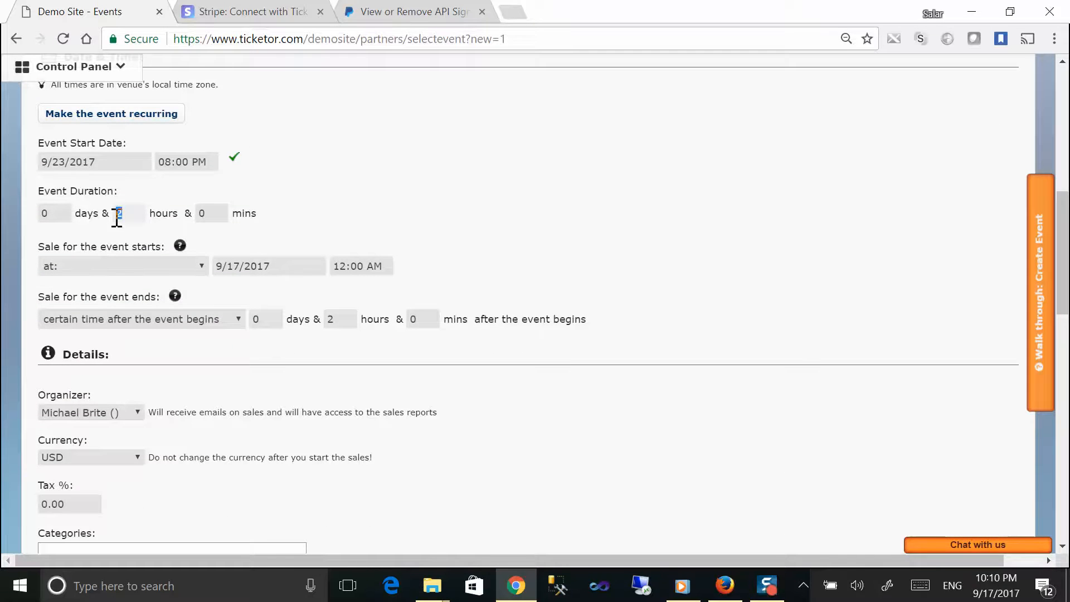
drag(280, 266, 215, 272)
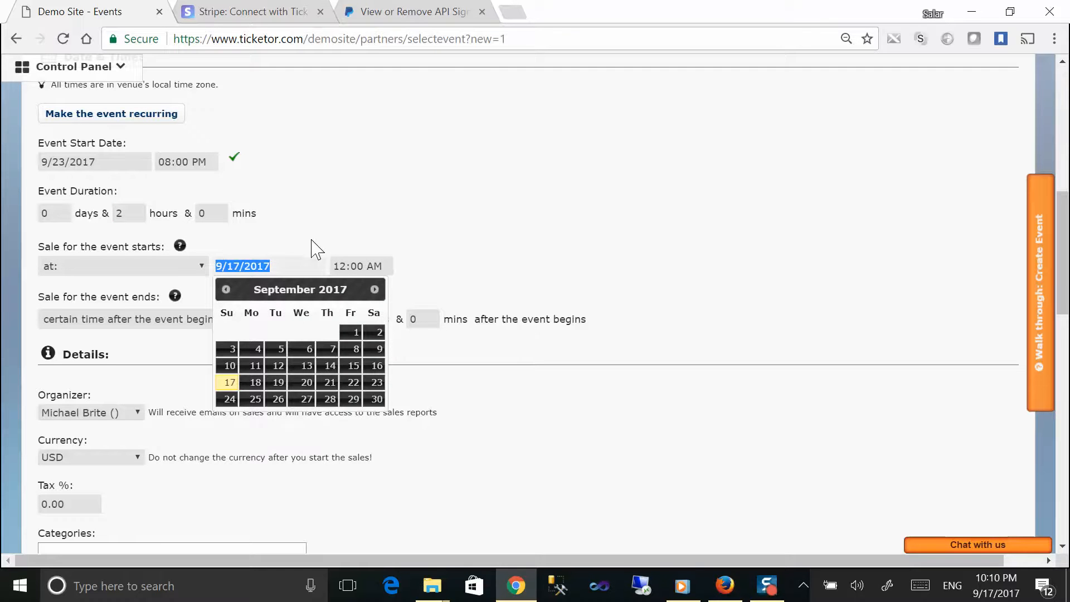
click(326, 245)
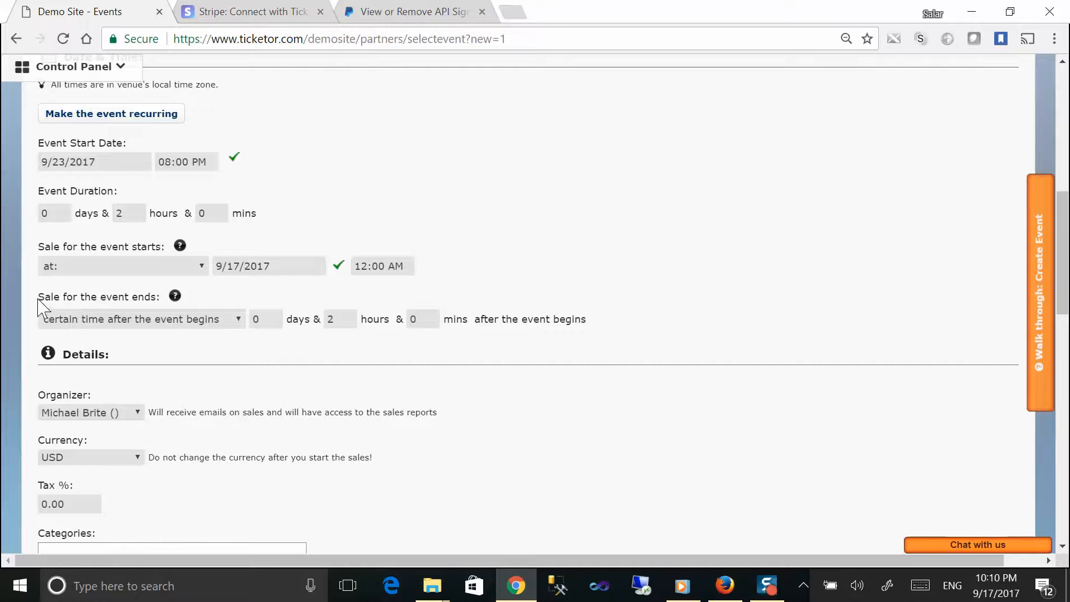
Step: Review sales ending 2 hours after the event begins and the Tax % setting, then return to the top
drag(38, 301, 174, 300)
drag(327, 318, 394, 318)
drag(473, 318, 588, 329)
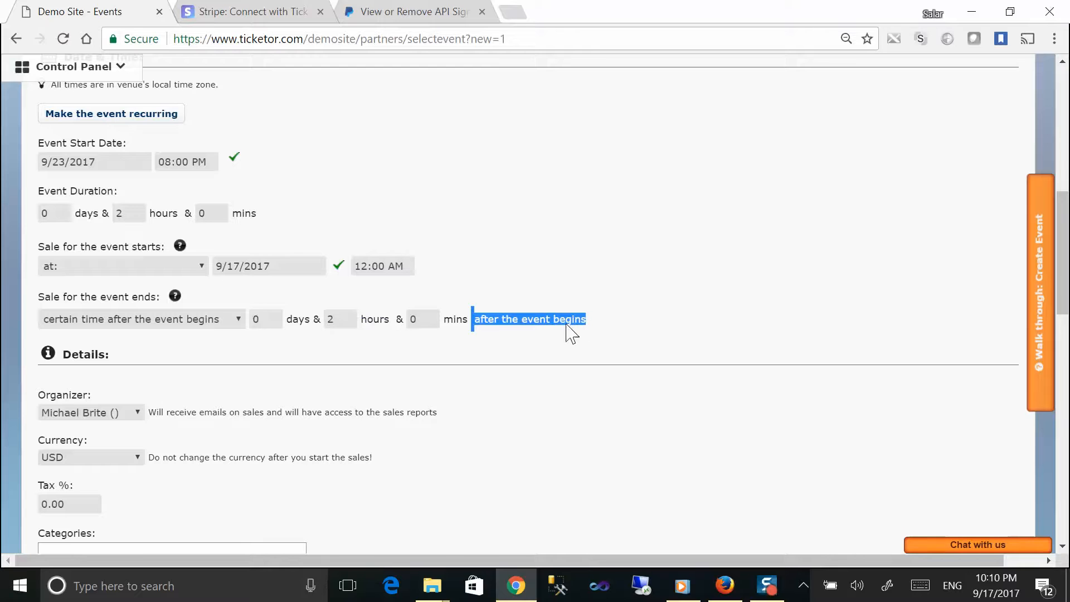
scroll(527, 297, down, 2)
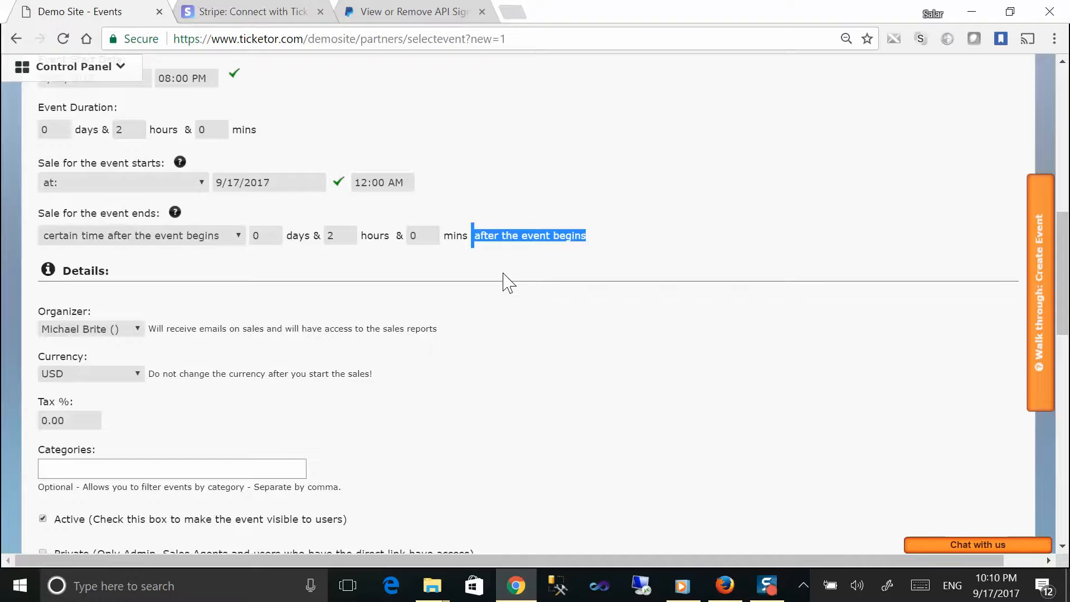
scroll(505, 281, down, 1)
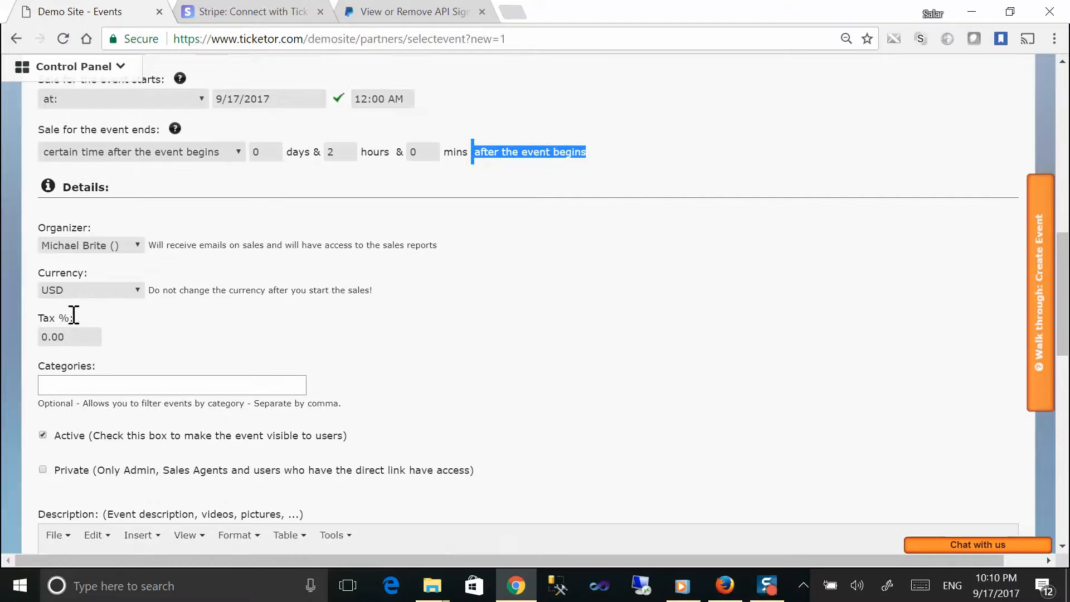
drag(40, 281, 130, 285)
drag(37, 313, 109, 320)
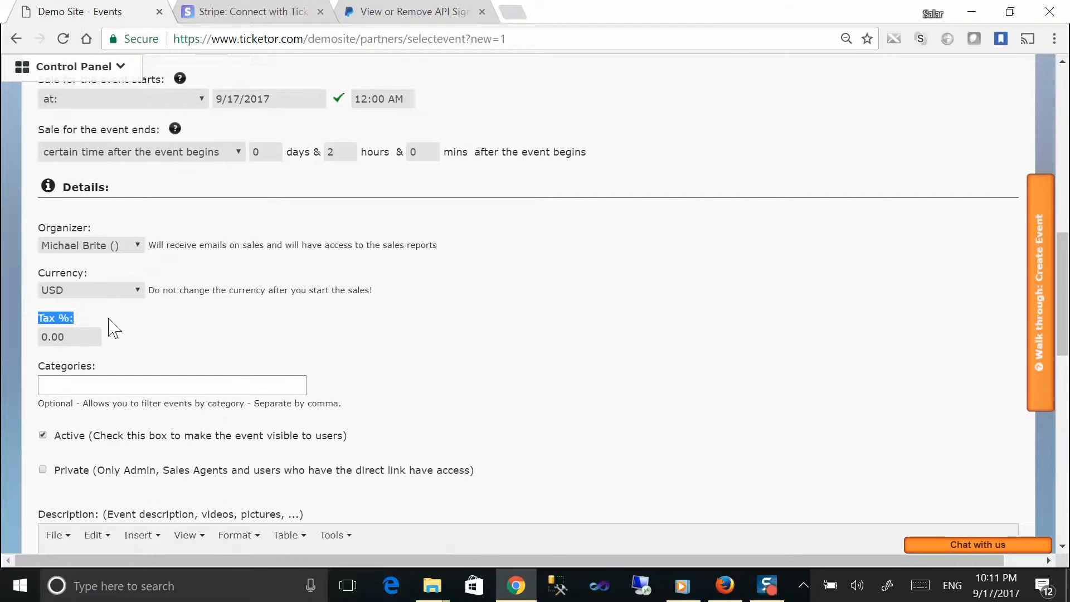
scroll(119, 329, down, 1)
scroll(125, 372, down, 5)
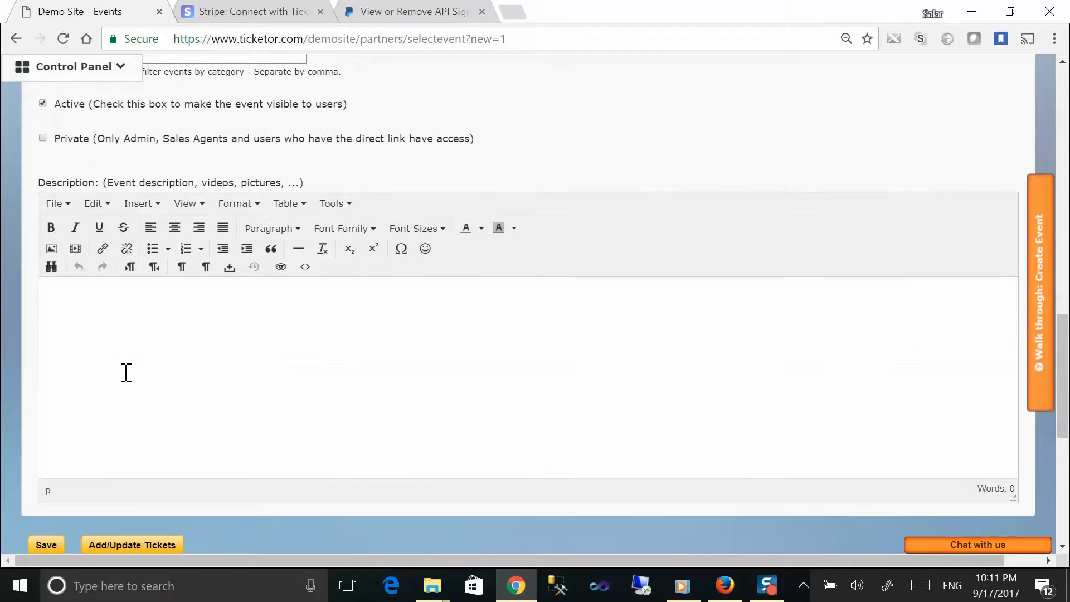
scroll(129, 382, up, 9)
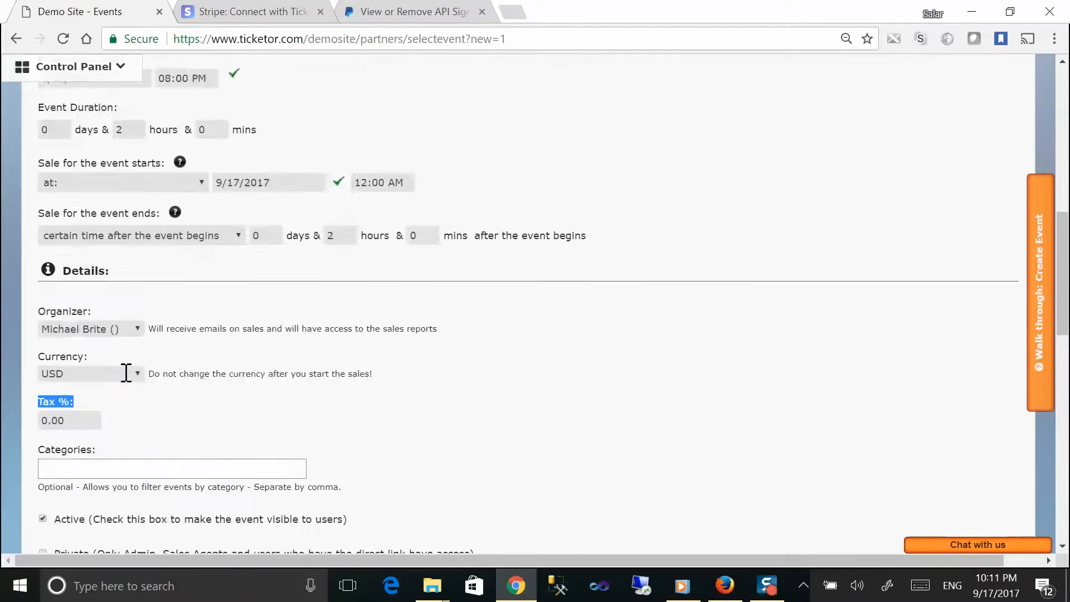
scroll(127, 383, up, 8)
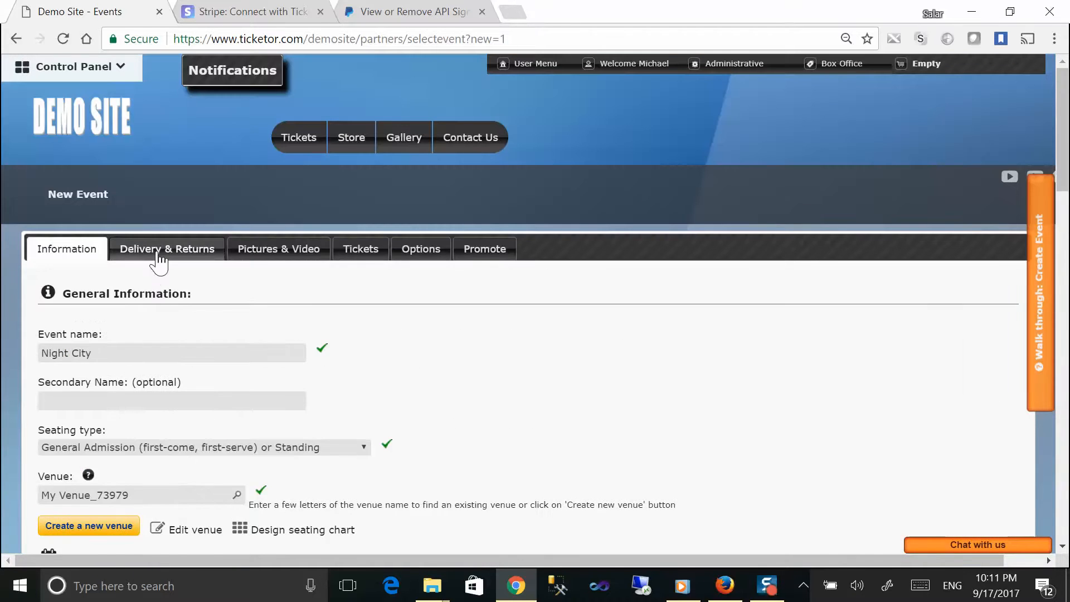
Step: Show the Delivery & Returns tab, with both Will-Call (Venue pickup) and e-Ticket delivery
click(163, 256)
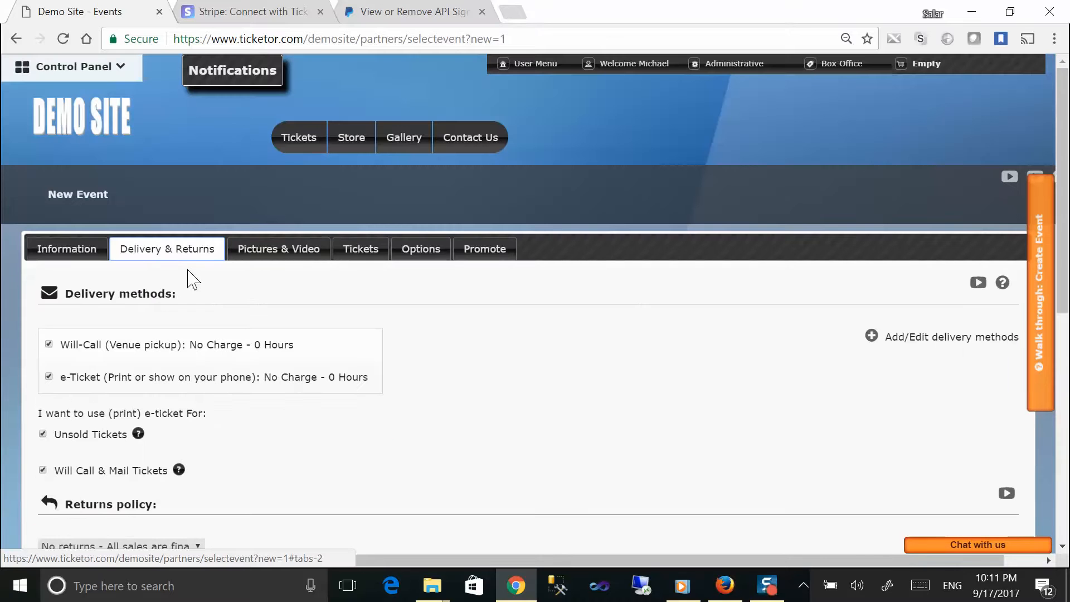
scroll(192, 279, down, 1)
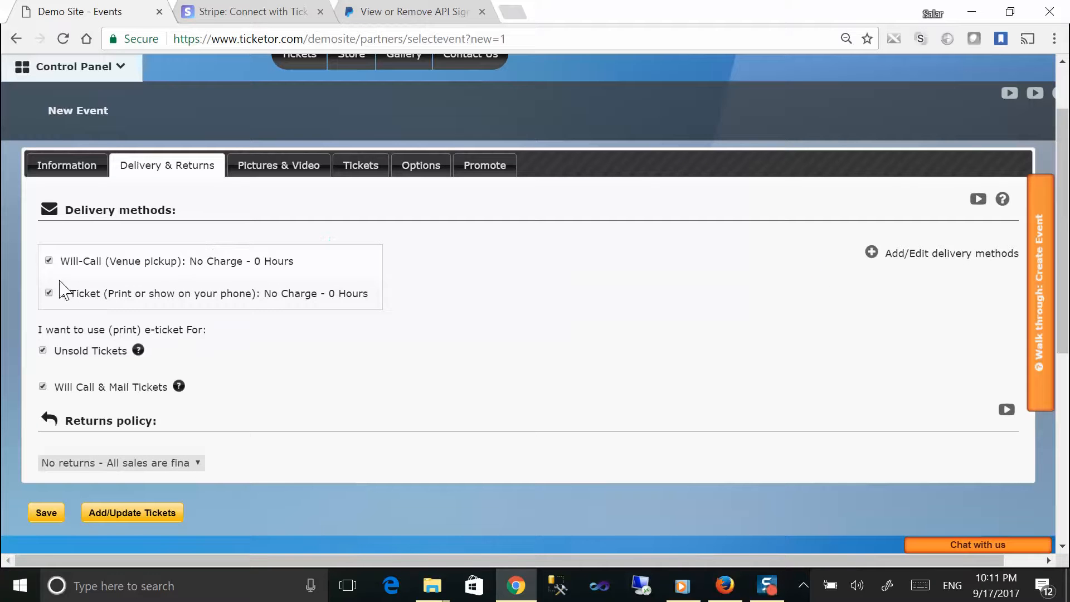
drag(80, 266, 185, 272)
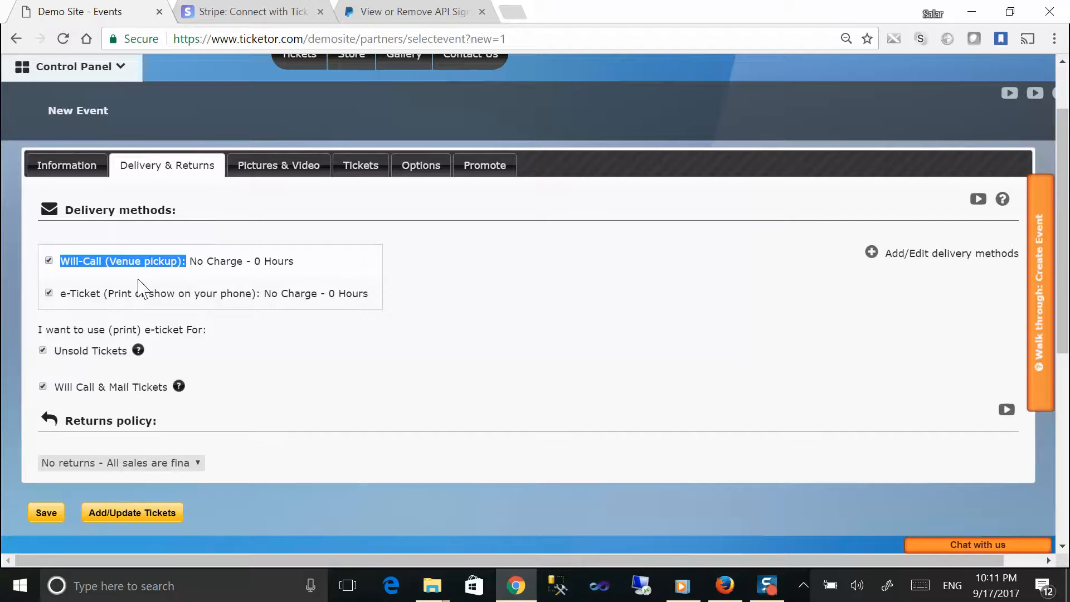
drag(61, 296, 257, 301)
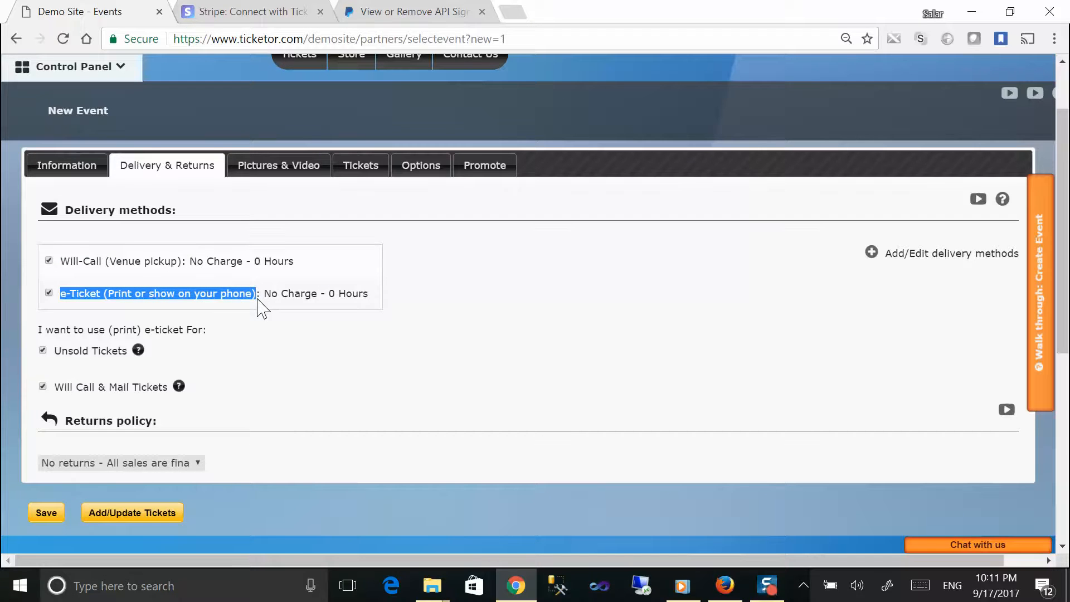
scroll(258, 306, down, 2)
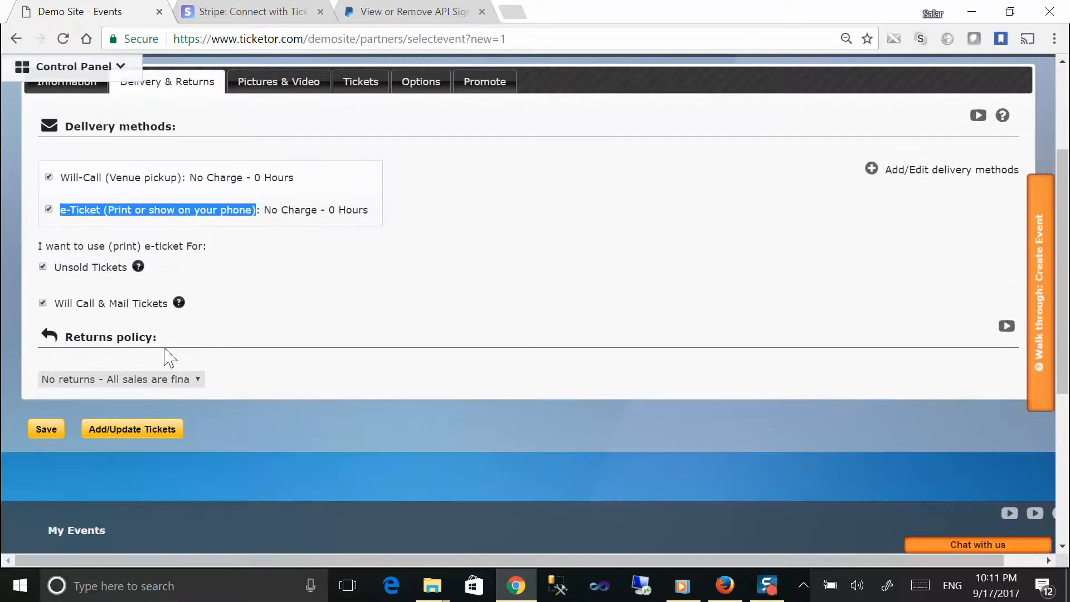
Step: Try the accept-returns policy, then set returns back to 'No returns, all sales final'
drag(65, 336, 167, 341)
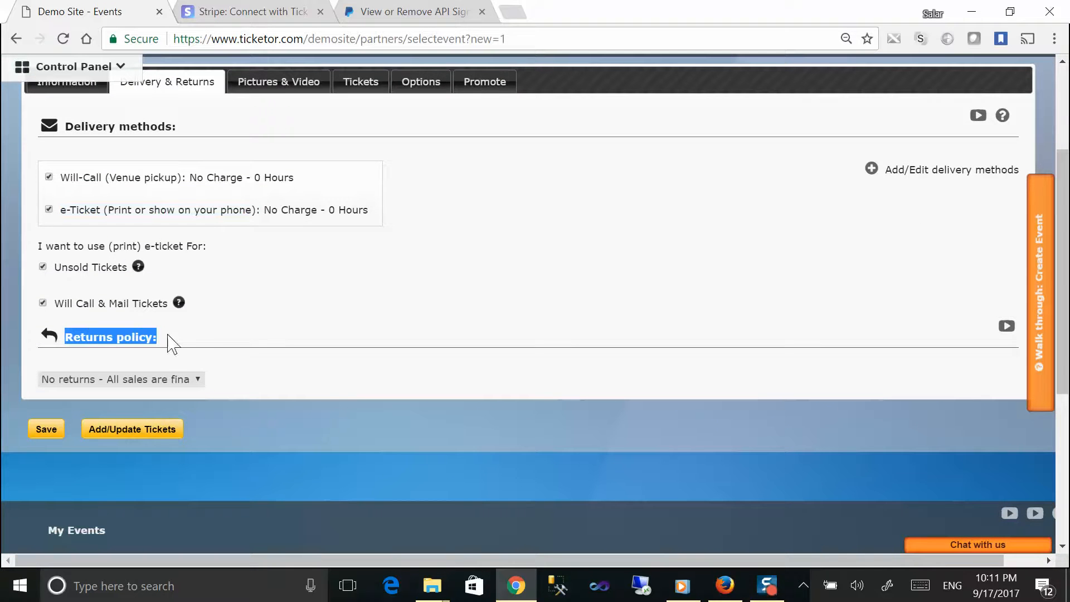
click(169, 380)
click(152, 427)
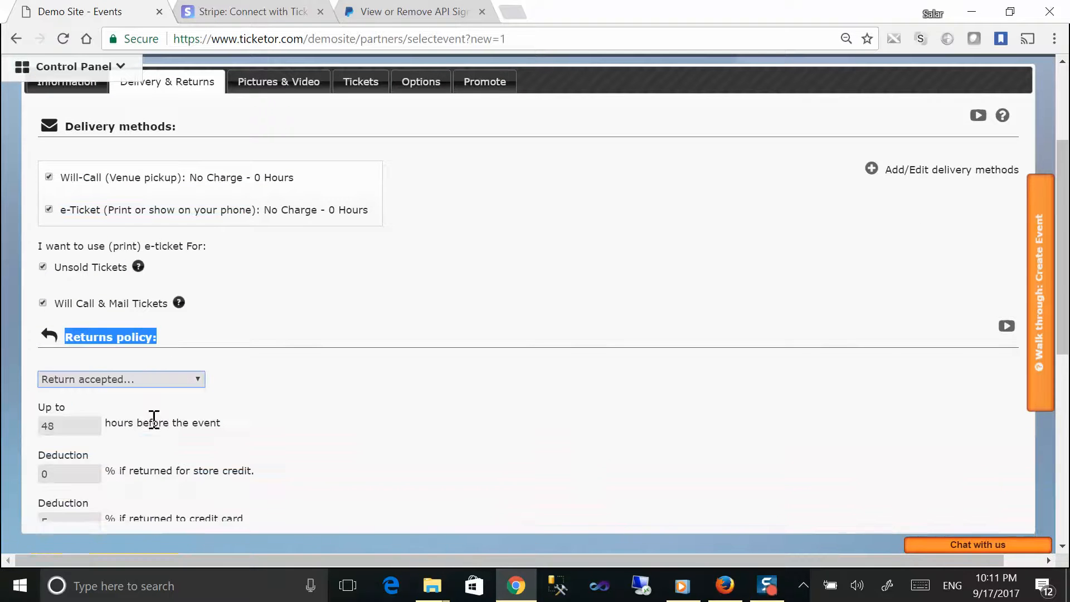
click(139, 382)
click(140, 399)
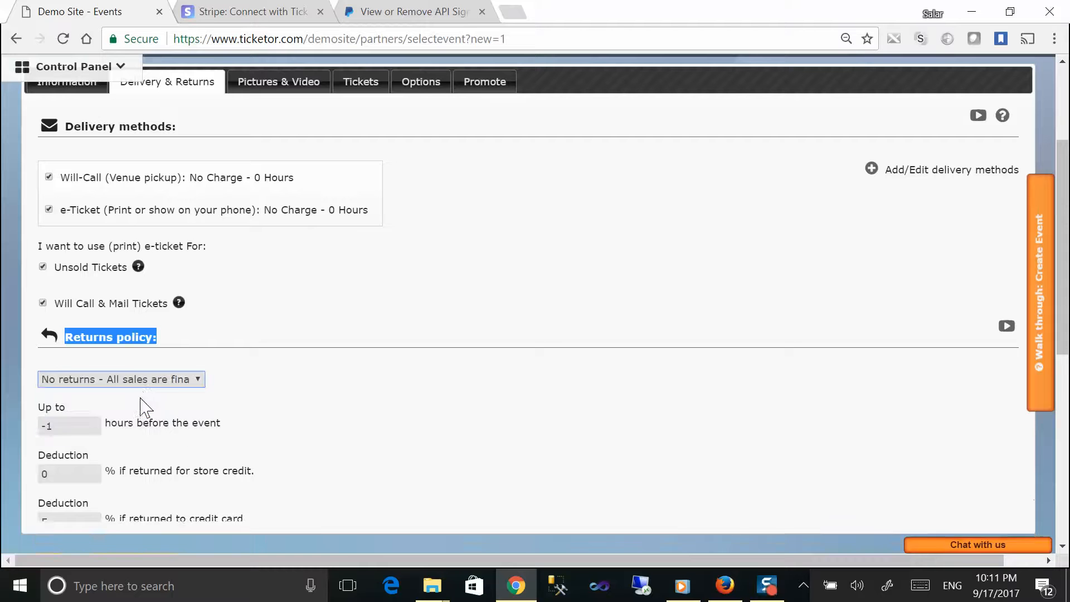
Step: Choose Flyer.png from the Demo Site folder as the event flyer on the Pictures & Video tab
click(264, 88)
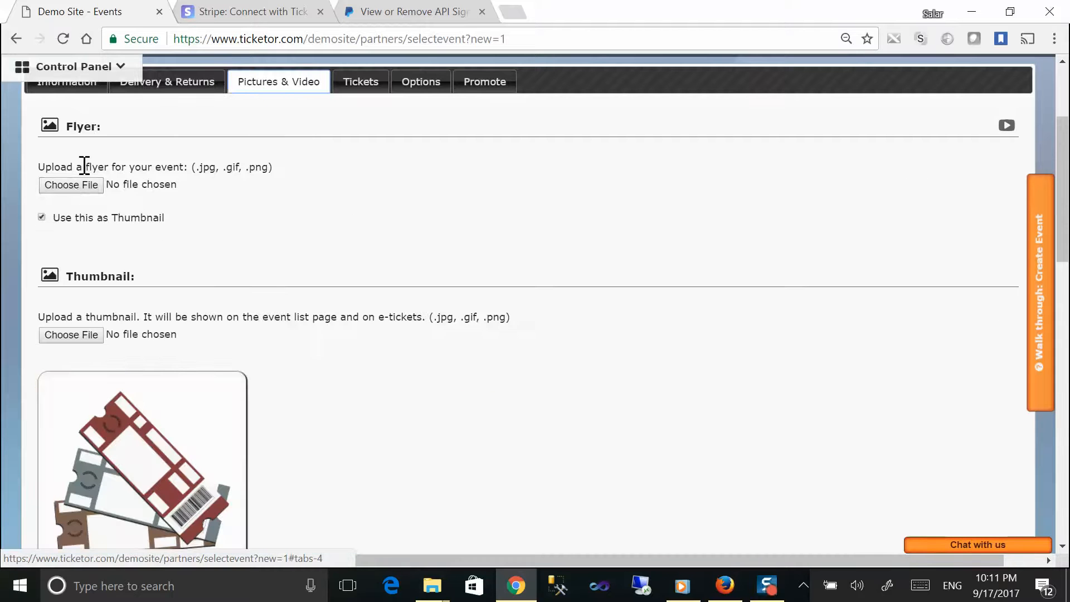
click(74, 188)
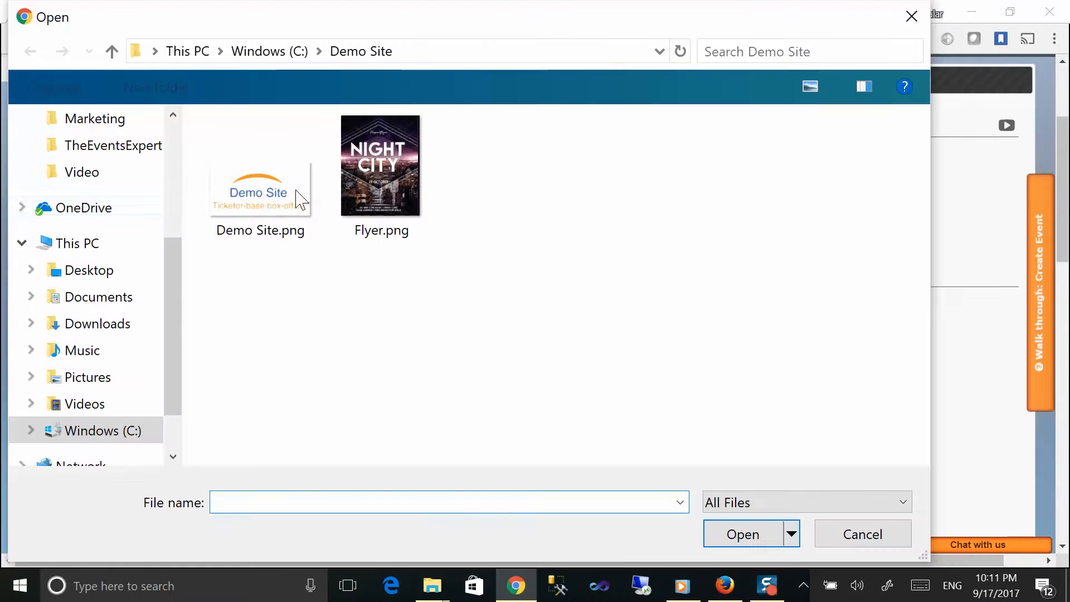
click(356, 185)
click(744, 535)
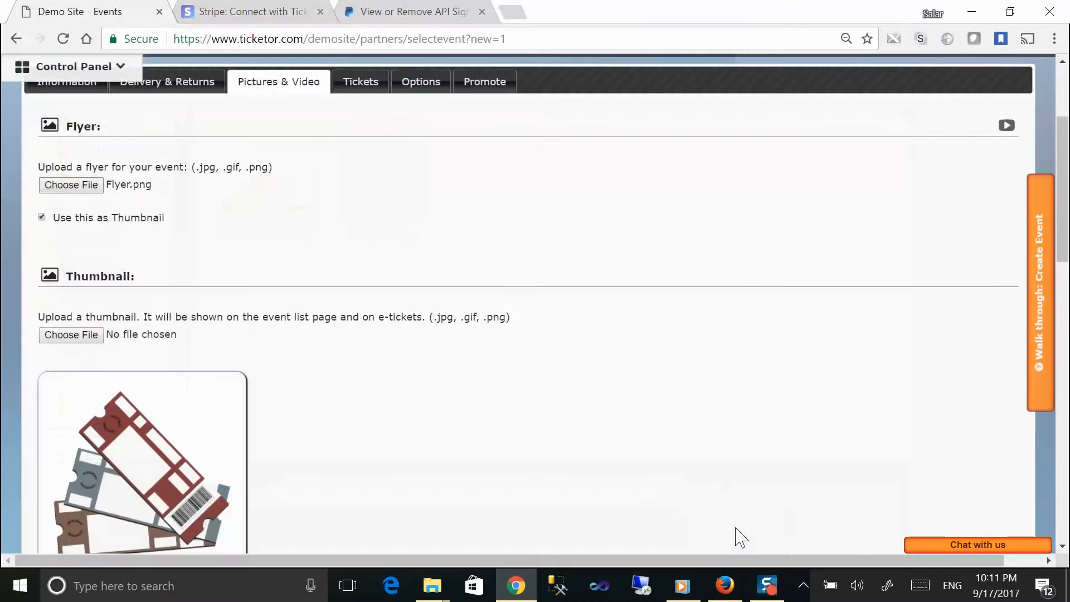
Step: Save the Night City event, leaving Video ID empty
scroll(230, 250, down, 9)
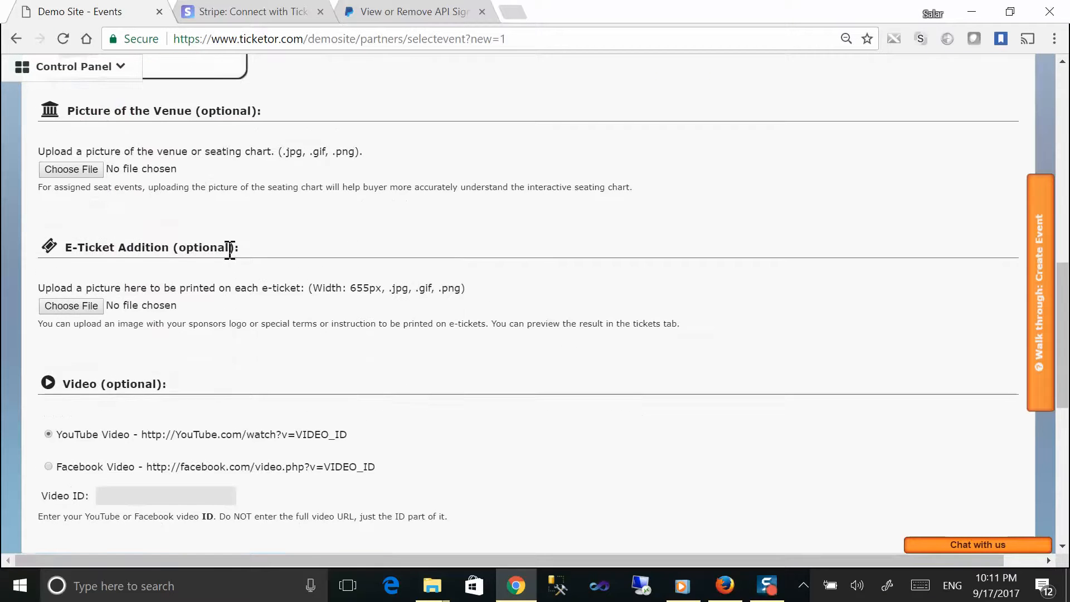
scroll(230, 251, down, 3)
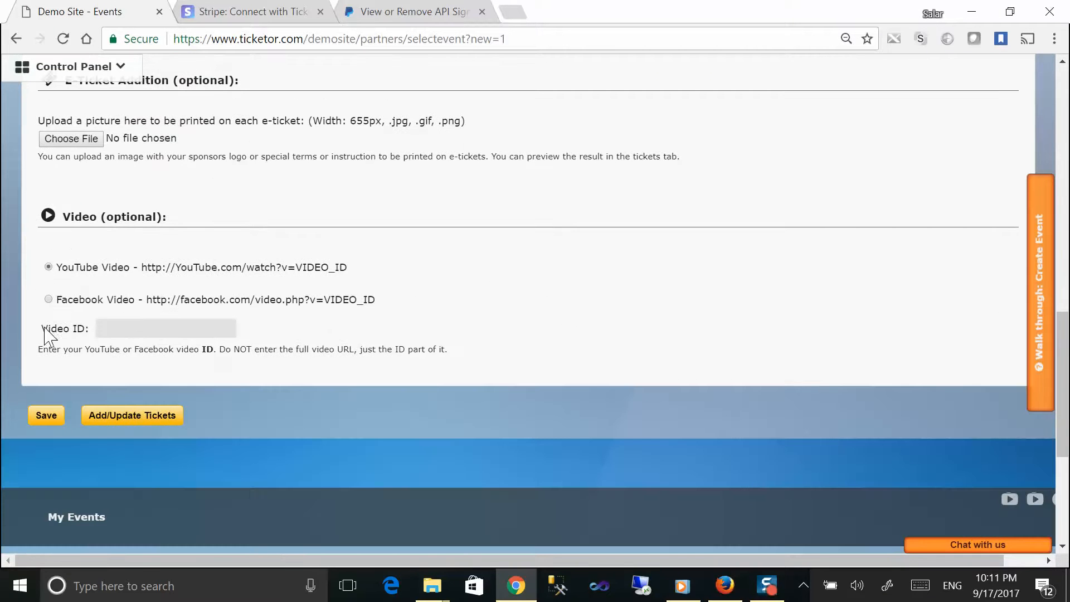
drag(42, 330, 140, 328)
click(57, 416)
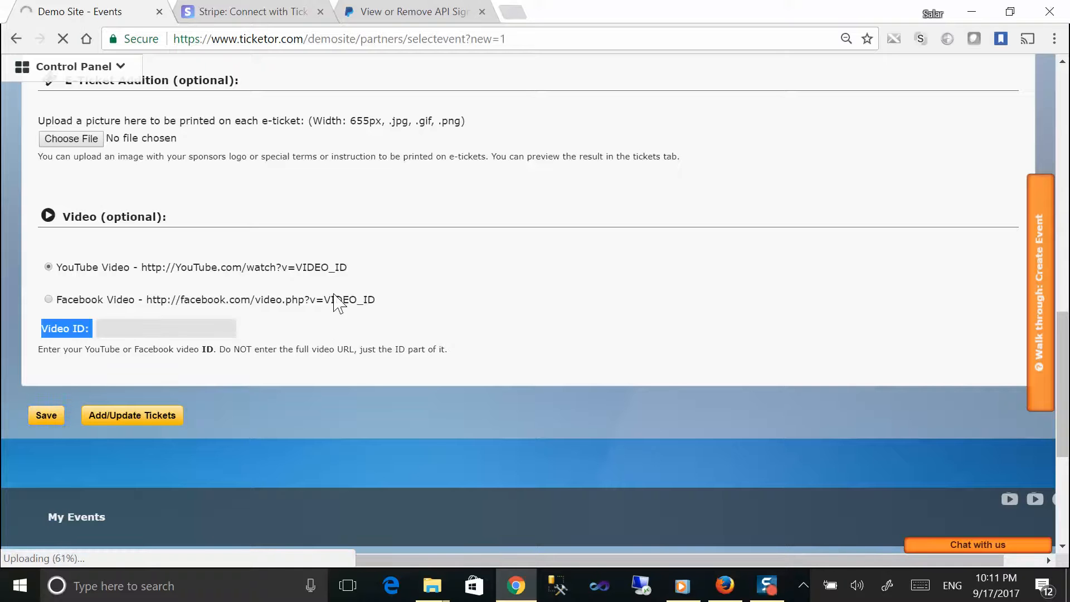
scroll(338, 273, up, 3)
scroll(335, 270, up, 1)
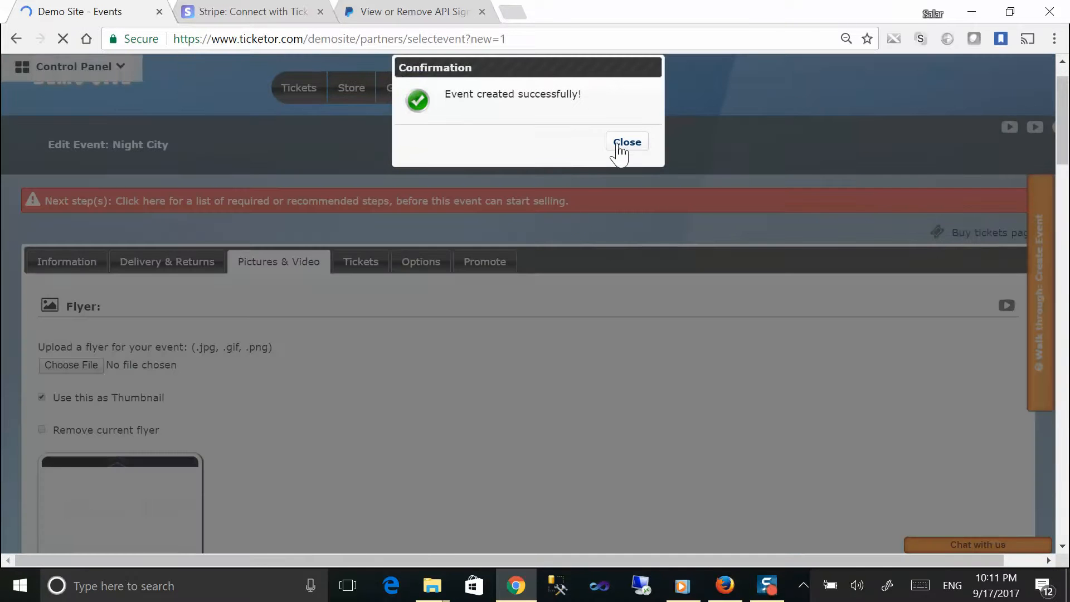
Step: Dismiss the Event created dialog and look through the Tickets, Options and Promote tabs, ending on Tickets
click(618, 146)
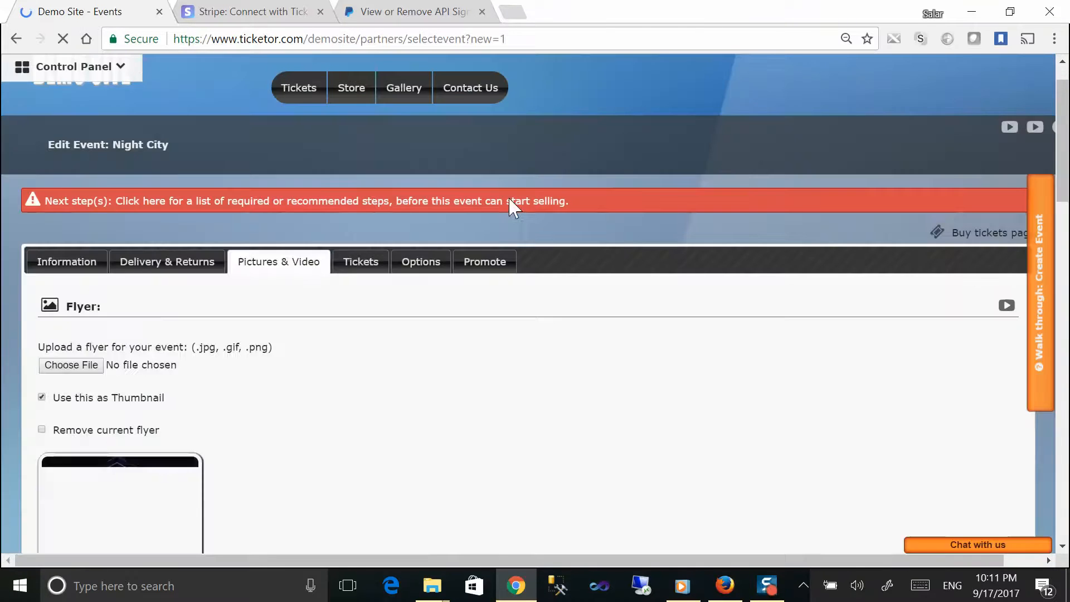
click(369, 267)
click(420, 267)
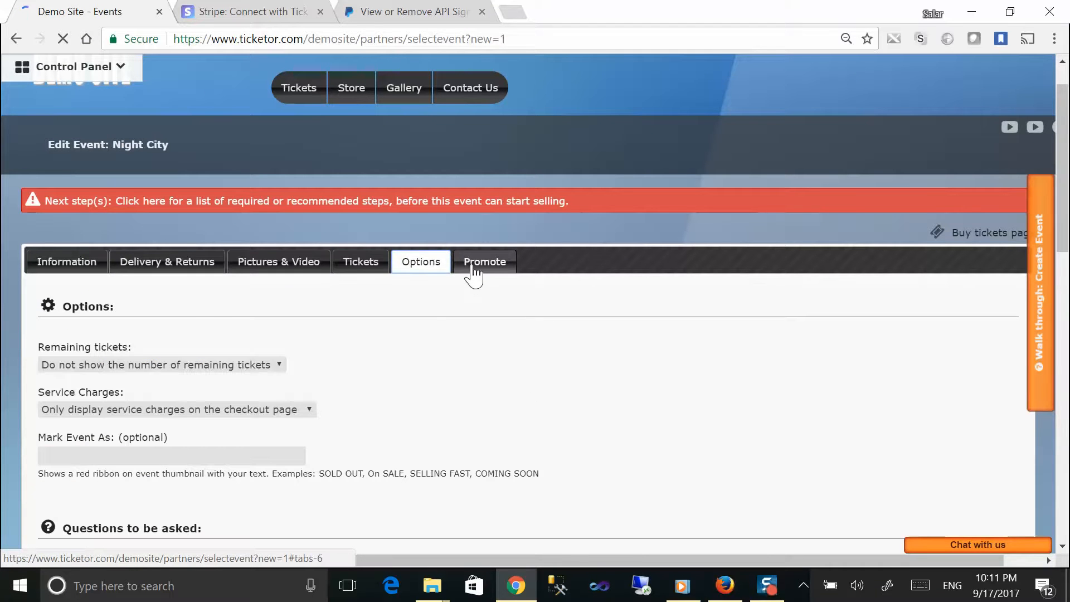
click(478, 273)
click(371, 267)
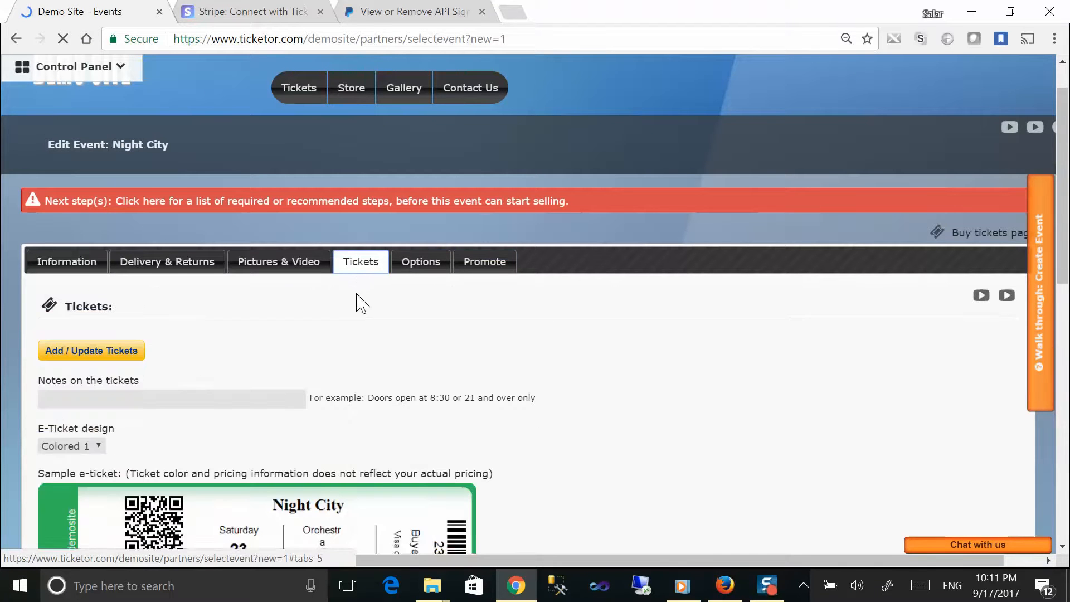
scroll(351, 302, down, 3)
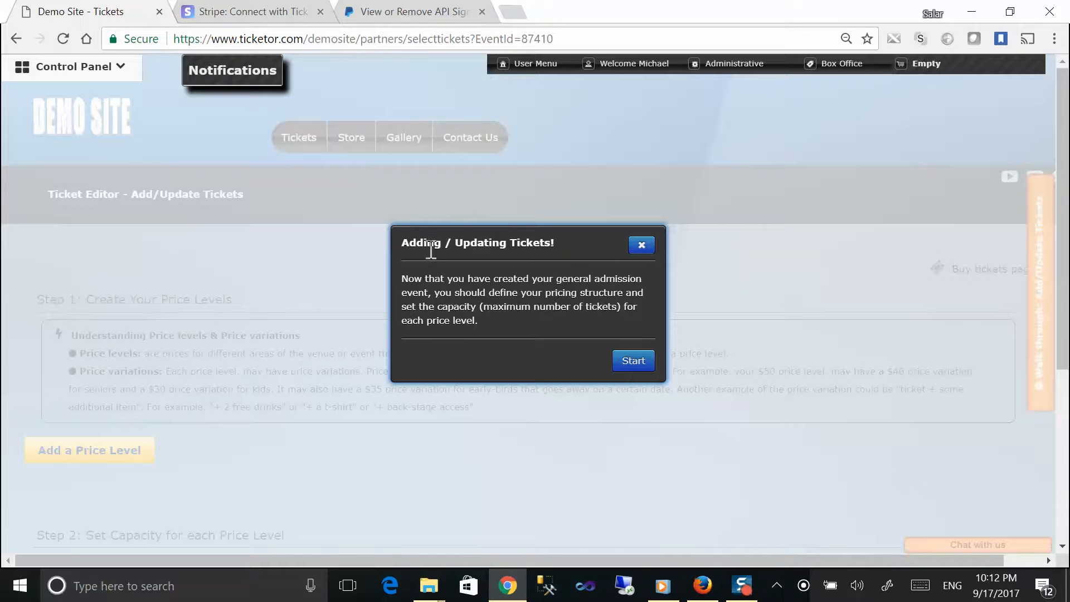
Step: Go through the ticket editor walkthrough and review the price level and capacity steps
drag(399, 242, 663, 365)
click(645, 366)
click(639, 443)
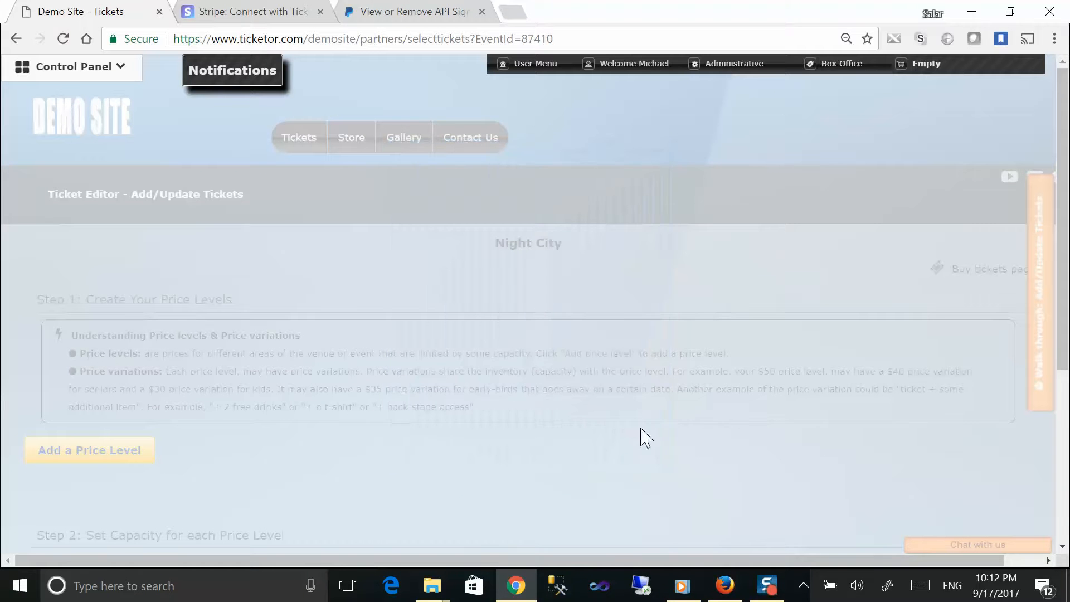
click(202, 318)
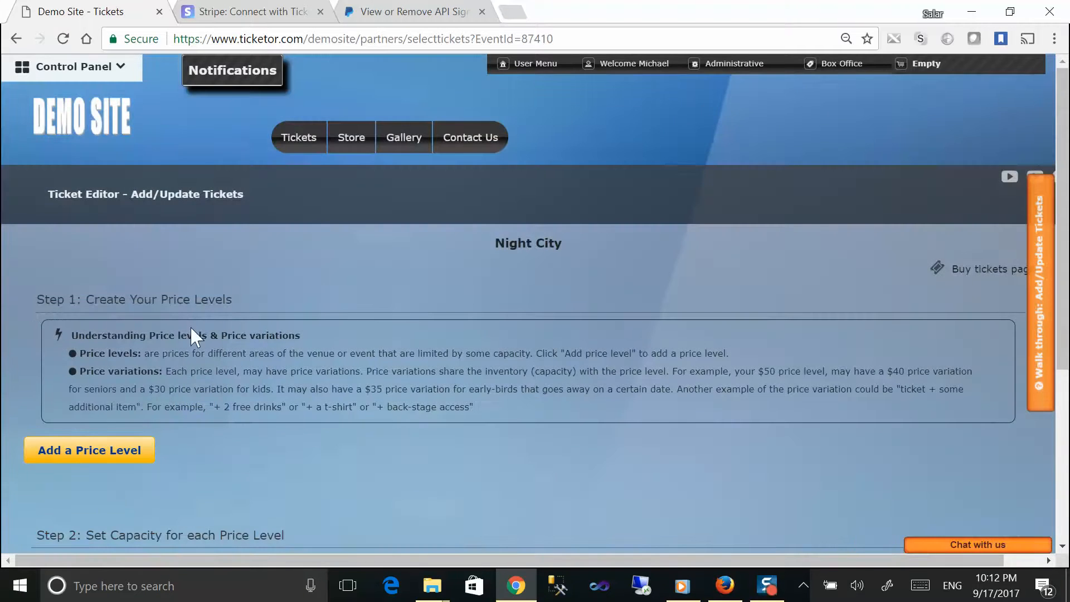
drag(32, 300, 274, 303)
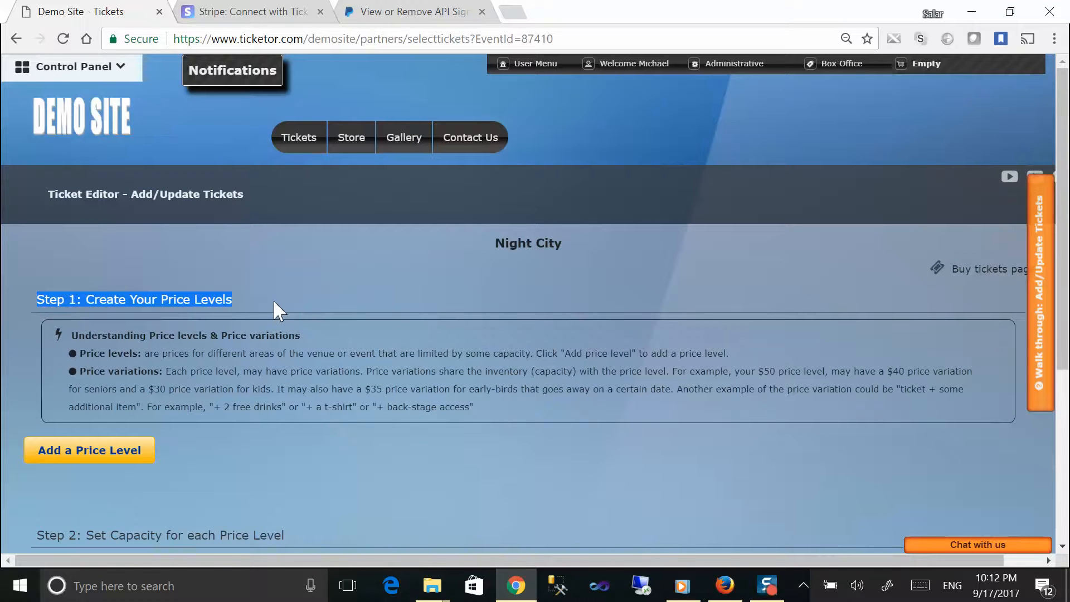
scroll(274, 302, down, 3)
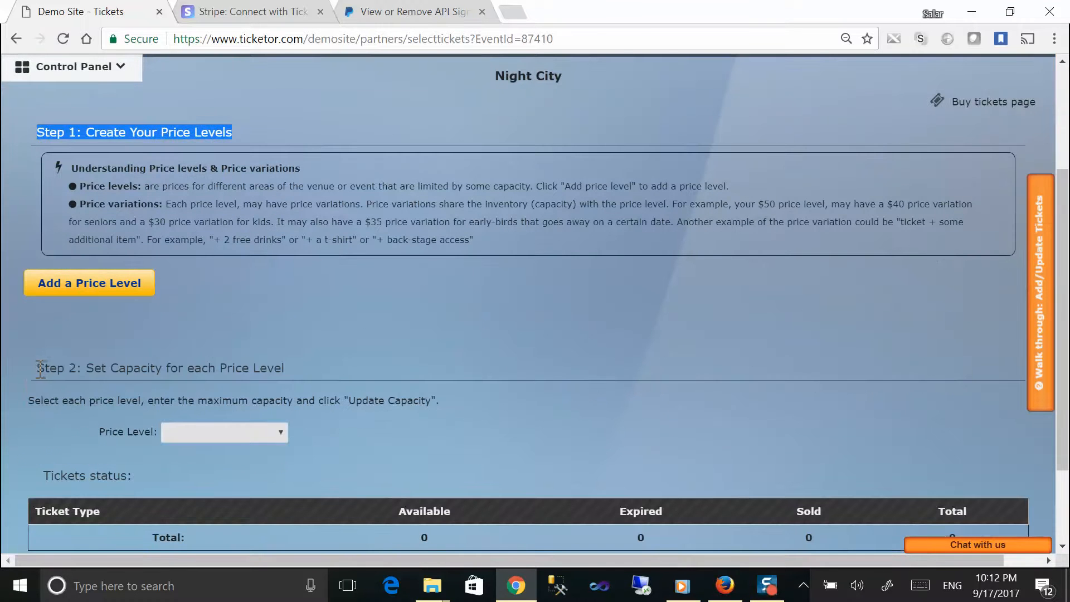
double_click(50, 368)
drag(116, 369, 311, 370)
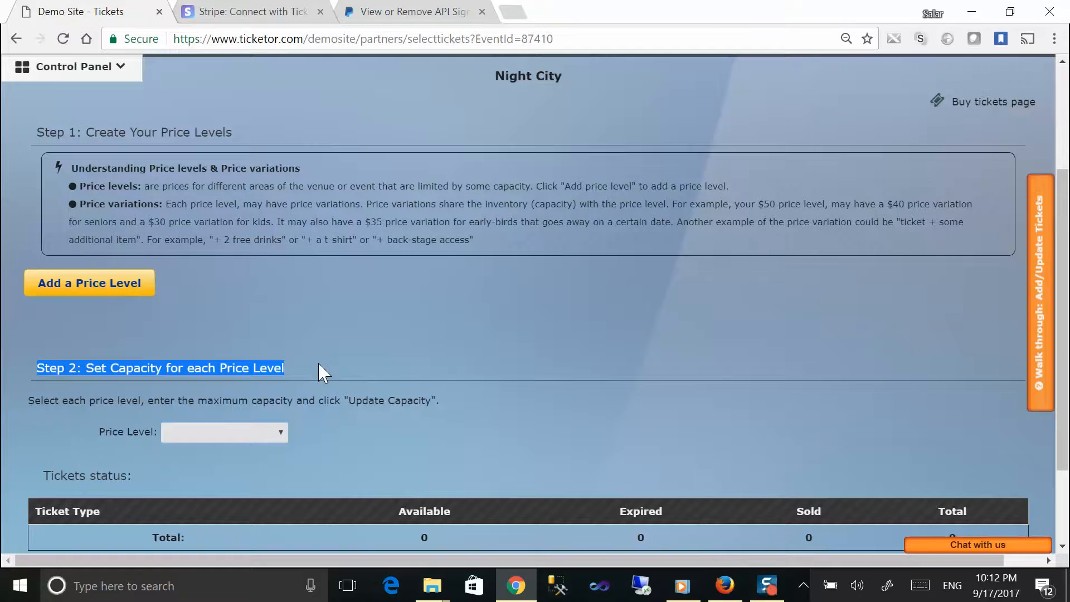
scroll(314, 365, up, 1)
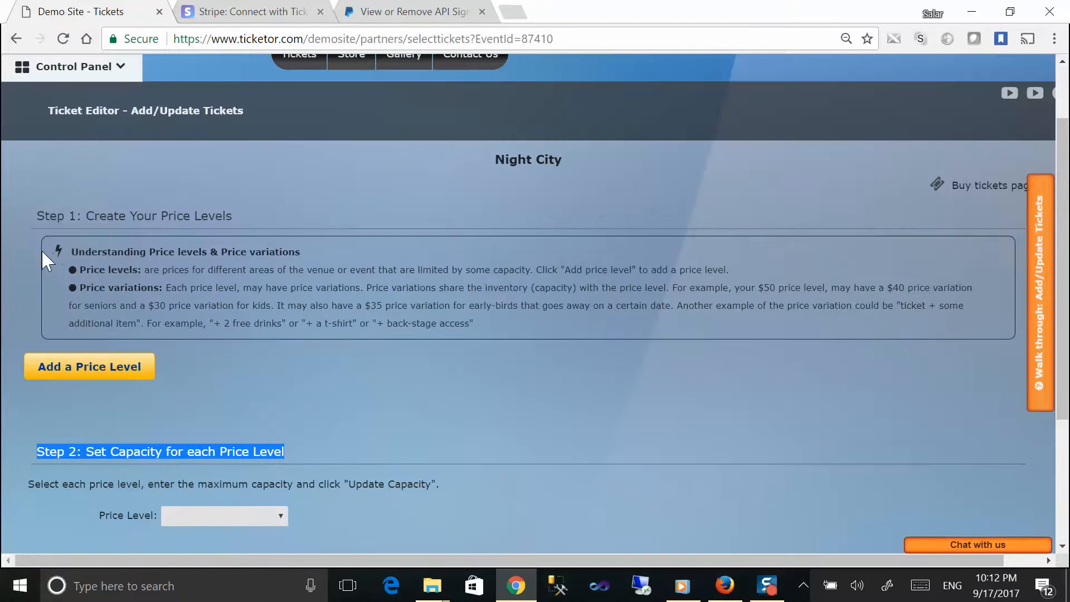
drag(58, 246, 489, 326)
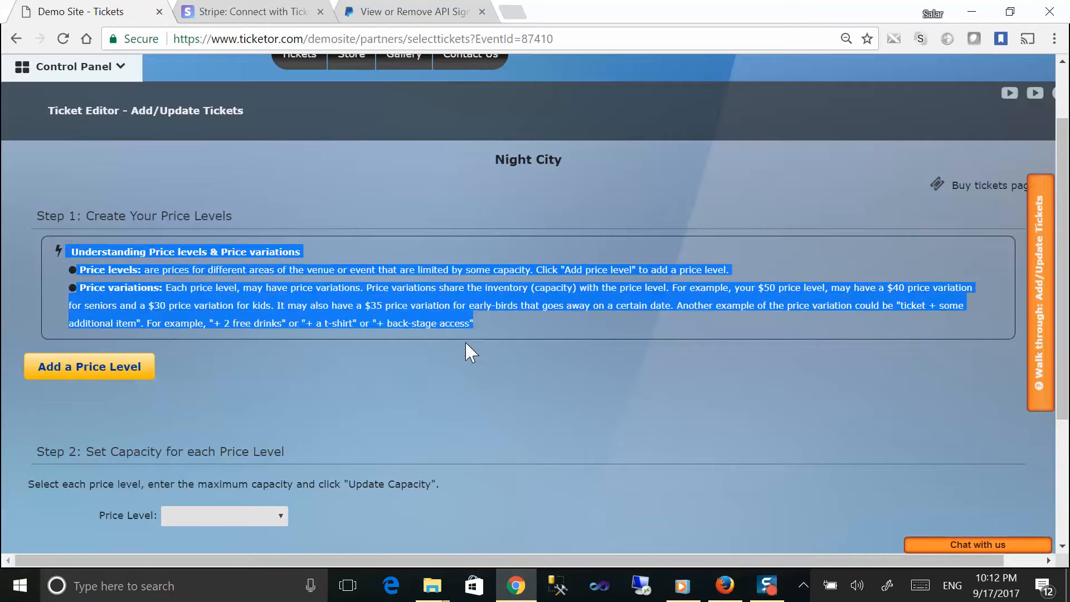
Step: Start a VIP price level described 'With meet and greet' with face price 70
click(87, 367)
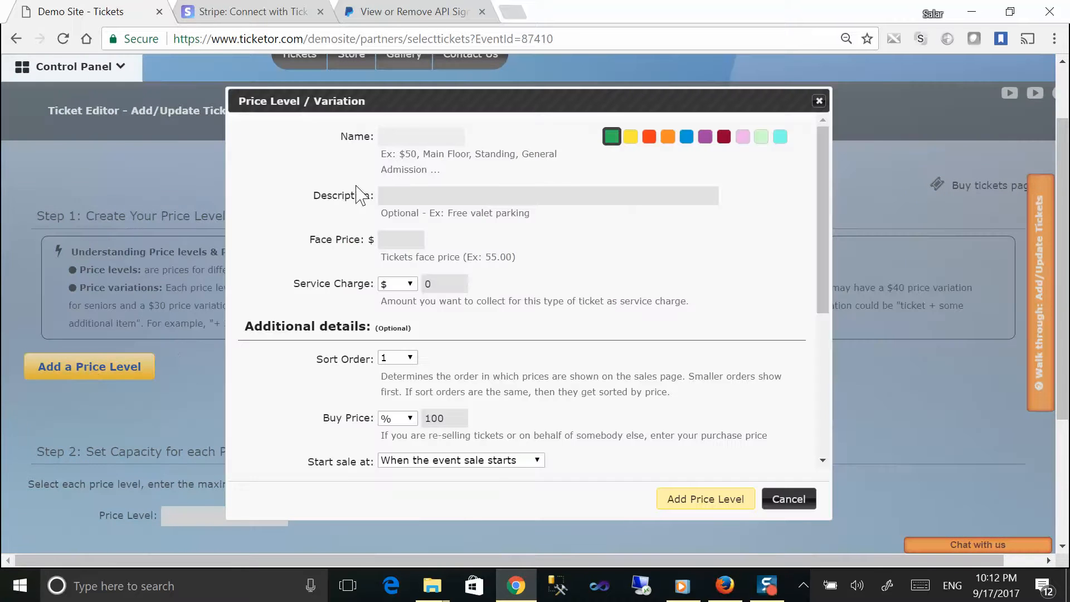
text(VIP)
key(Tab)
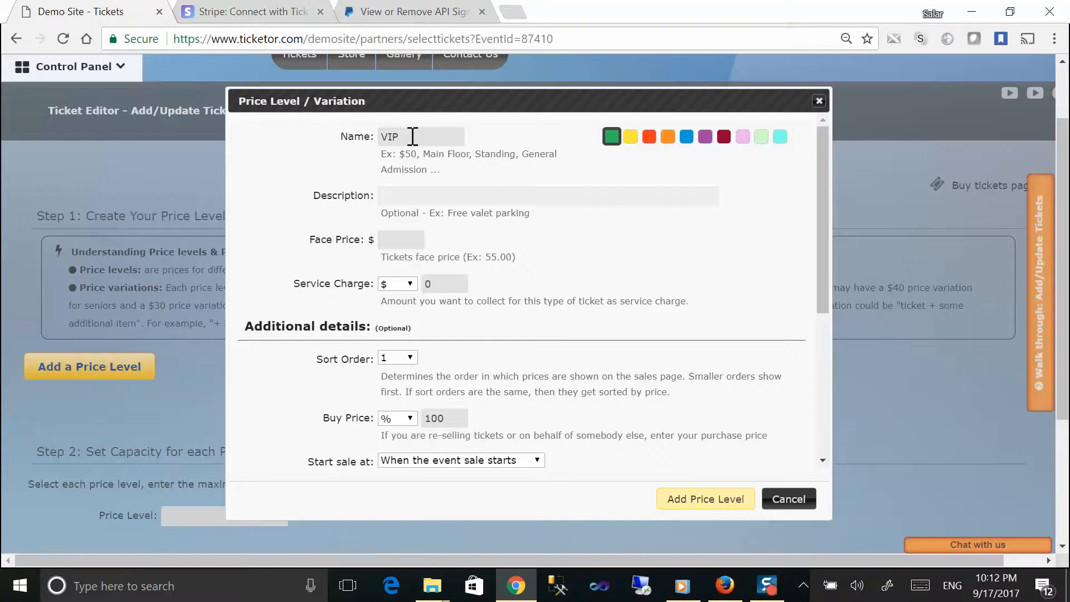
text(Wi)
text(the)
text(meet and greet)
key(Tab)
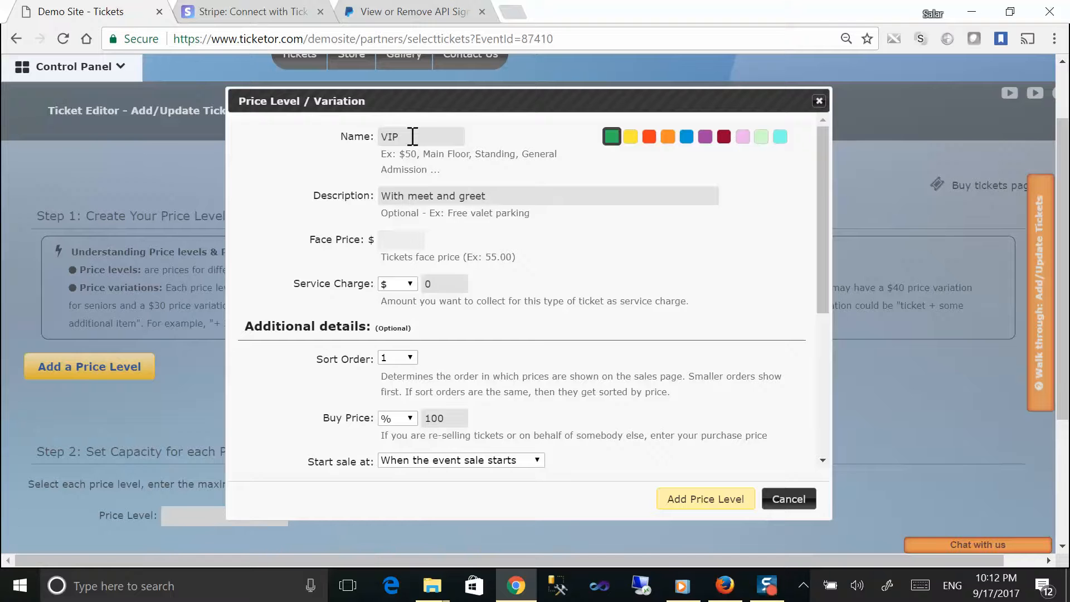
text(70)
drag(280, 285, 449, 285)
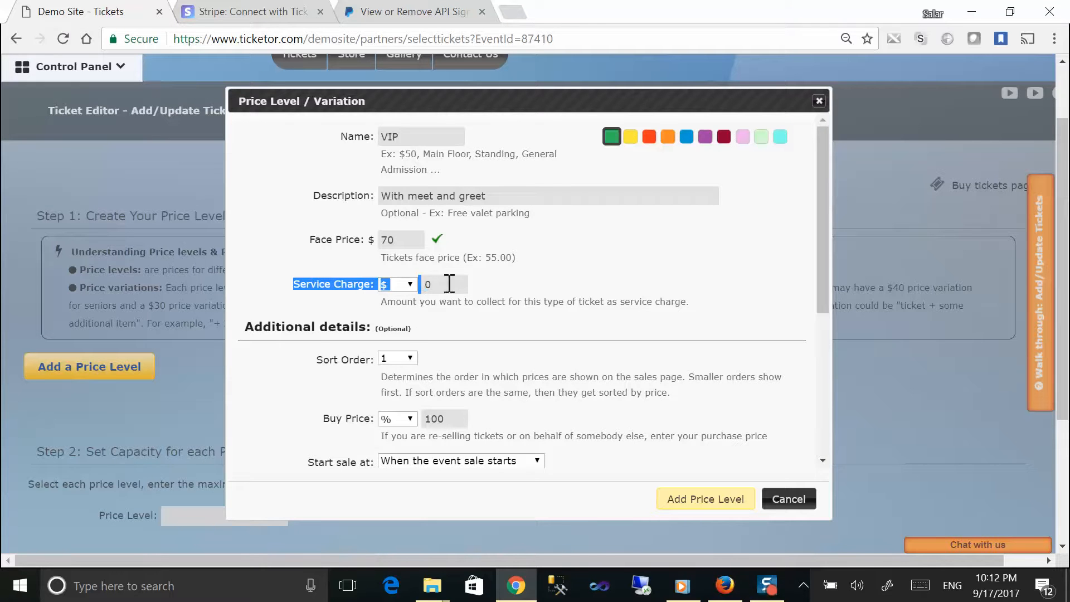
click(492, 291)
Step: Set the VIP service charge to 10 percent
click(410, 285)
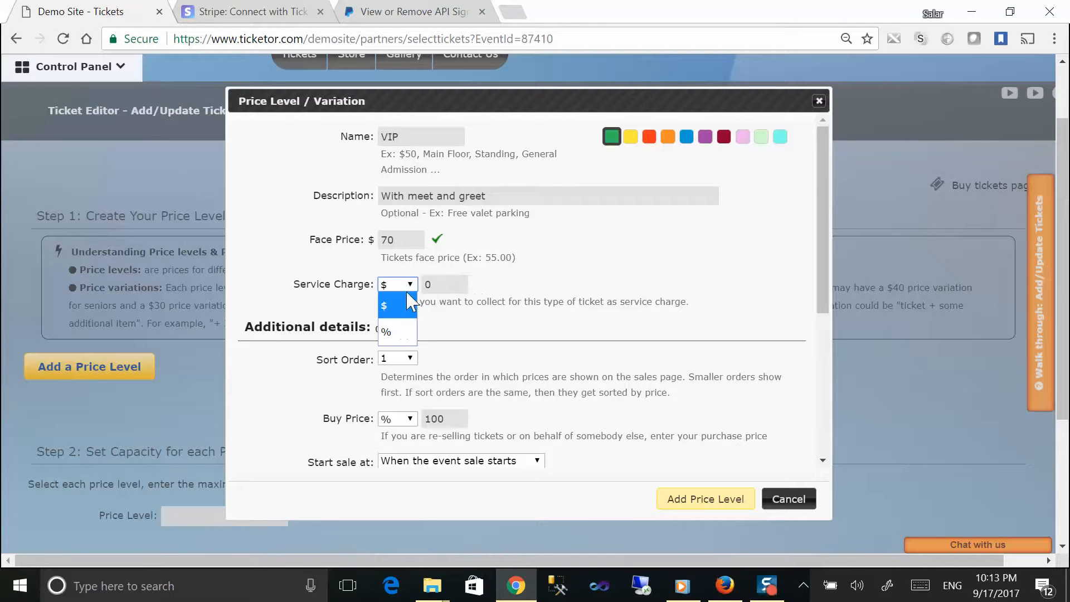
click(400, 334)
click(401, 286)
click(394, 330)
drag(381, 302, 704, 310)
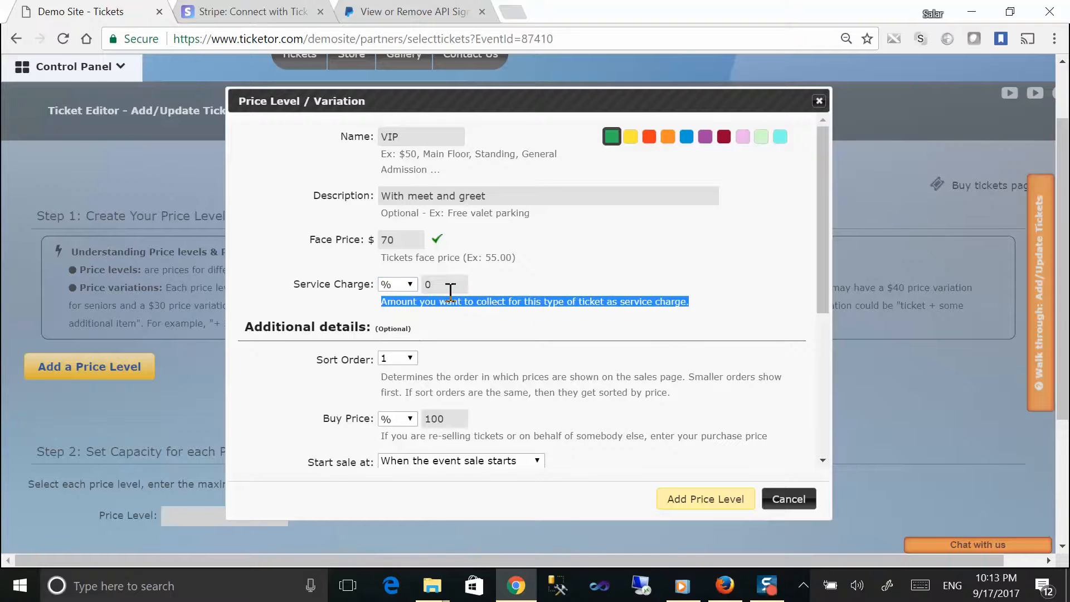
double_click(427, 285)
text(0)
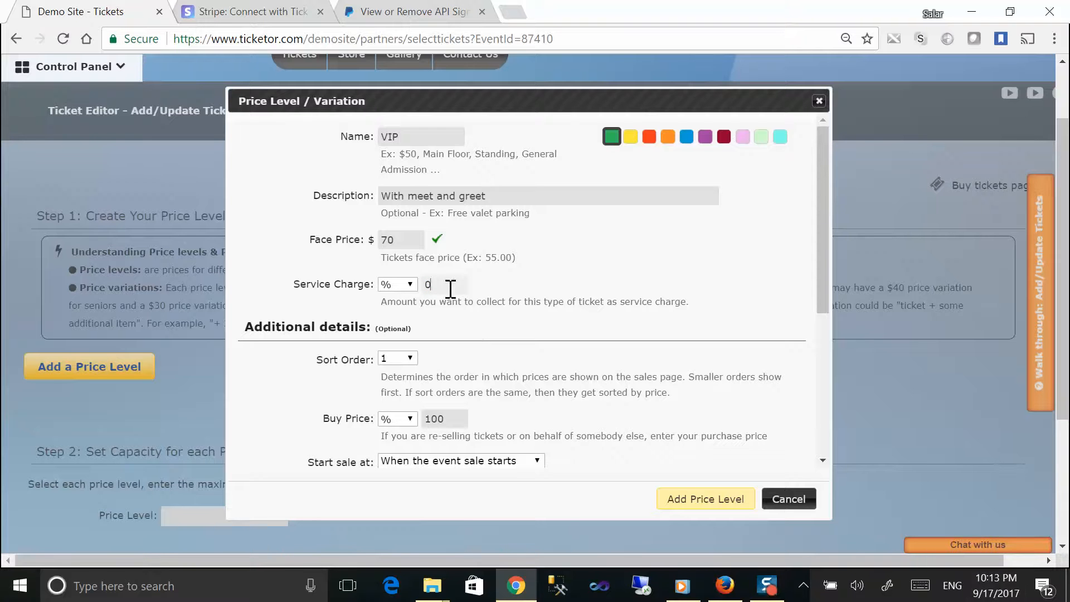
double_click(427, 285)
text(3)
key(BackSpace)
text(10)
double_click(422, 288)
click(593, 327)
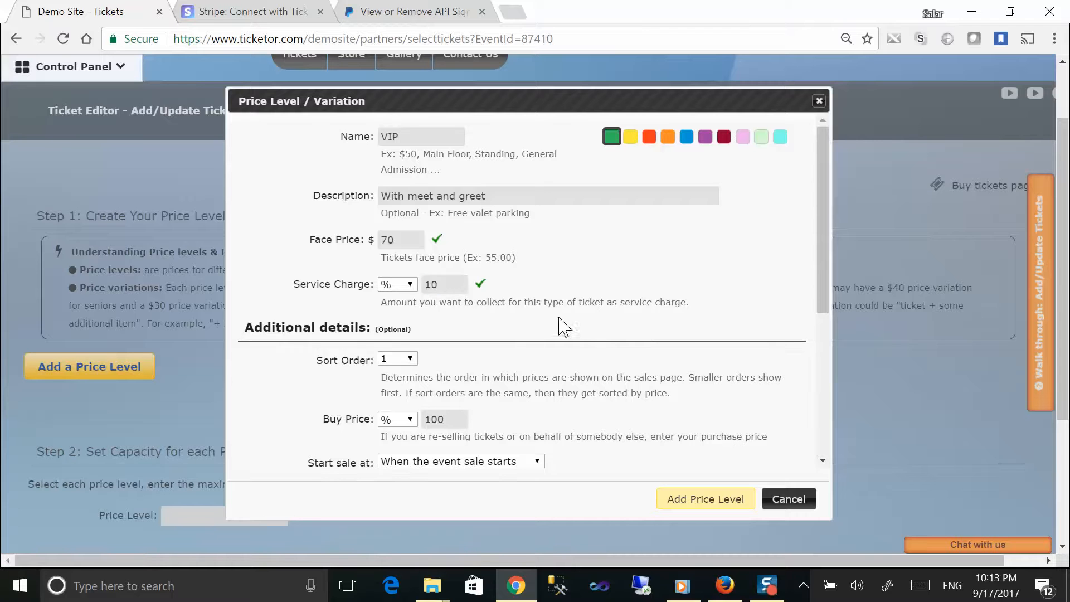
Step: Save the VIP price level and check its new row in the table
double_click(390, 241)
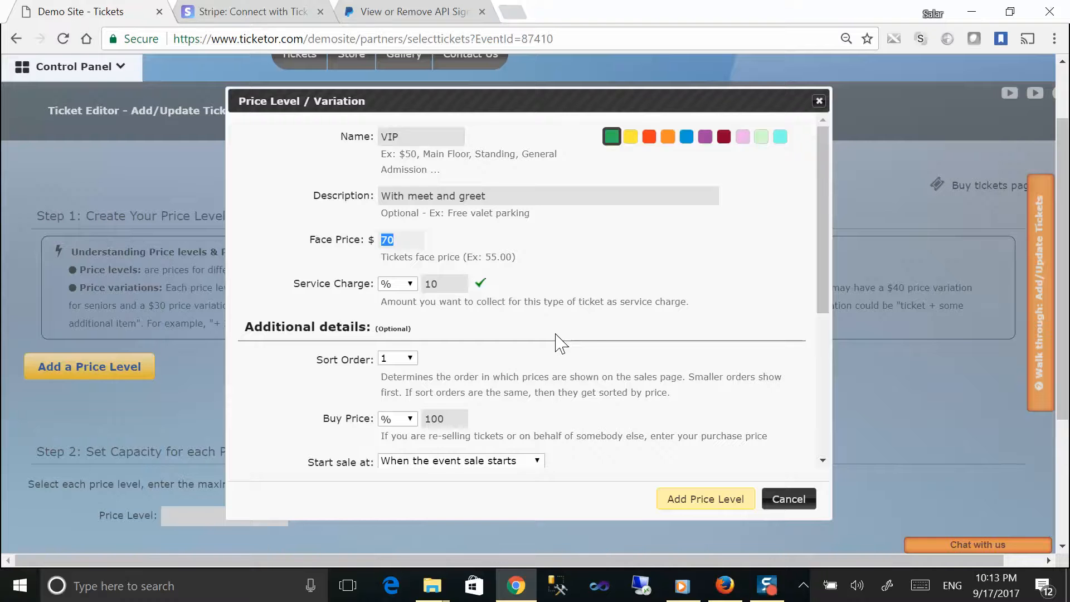
scroll(560, 343, down, 2)
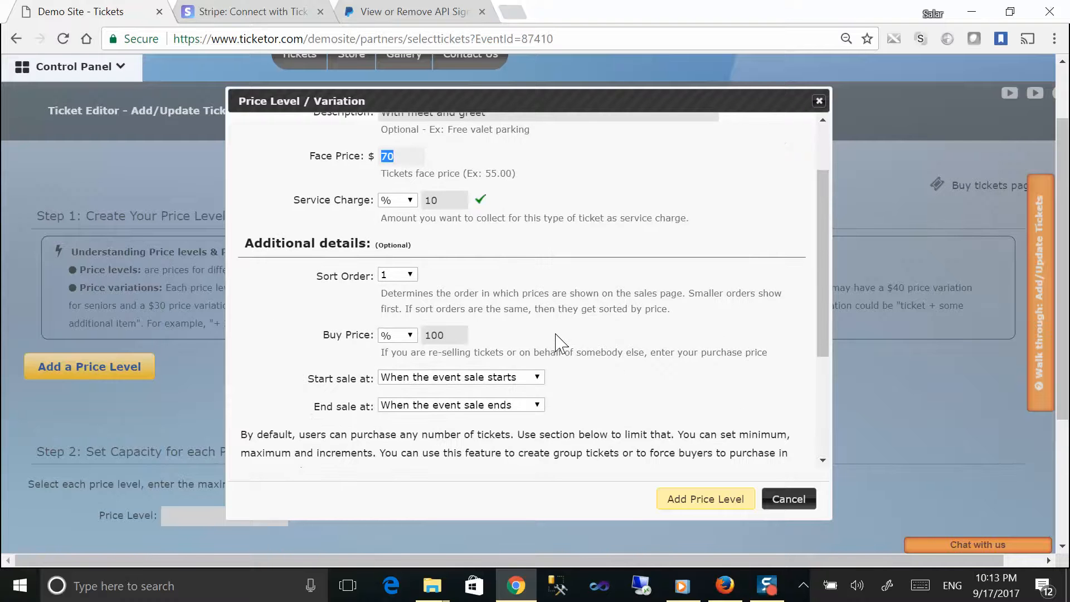
click(695, 500)
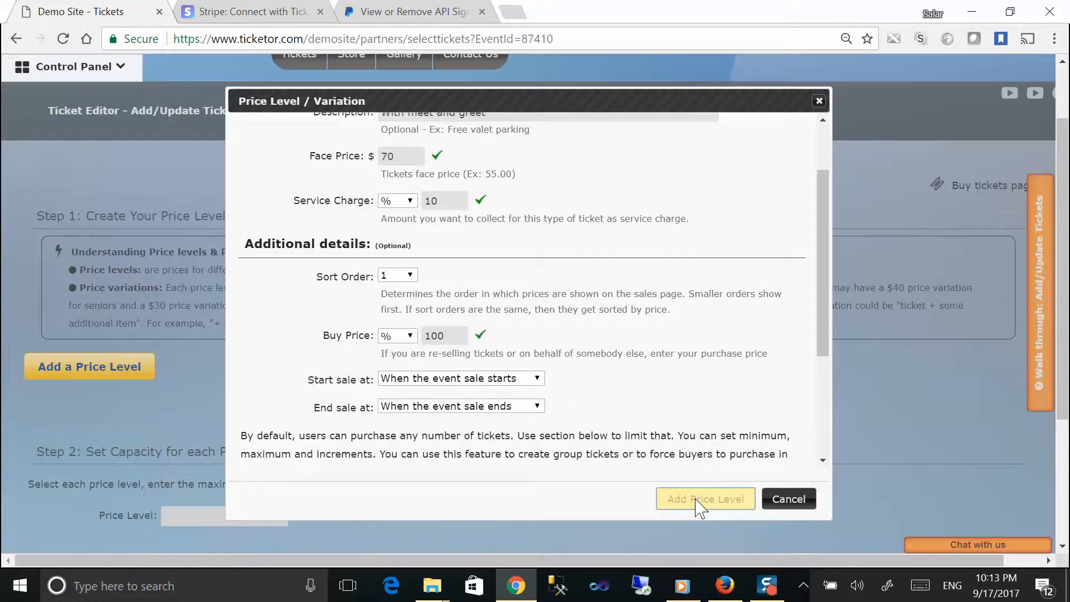
drag(35, 383, 588, 396)
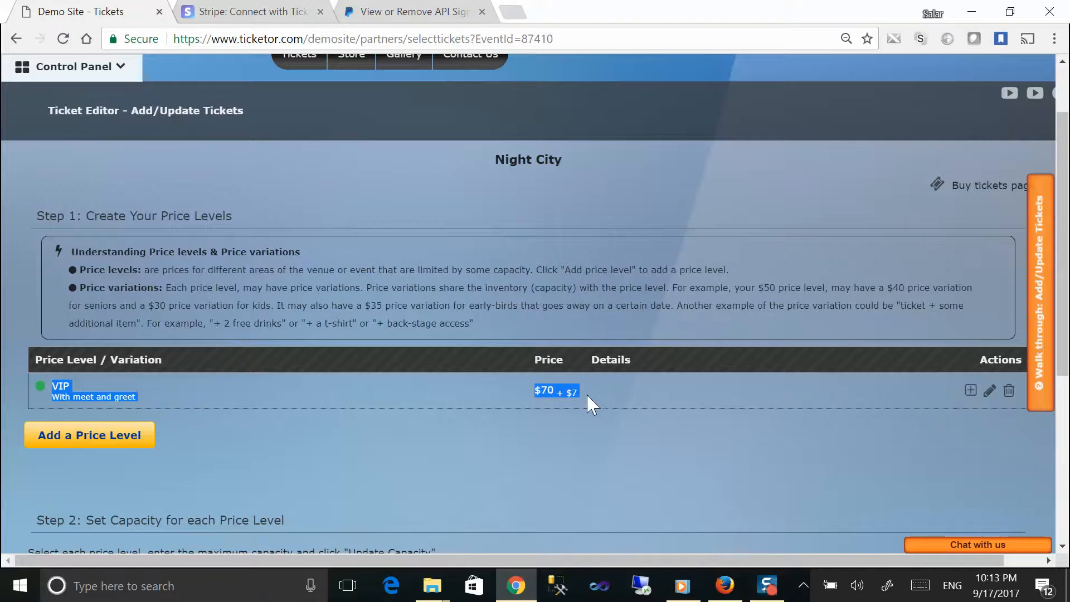
Step: Add and save a General price level at face price 40, with the copied description removed
click(117, 437)
text(Genera)
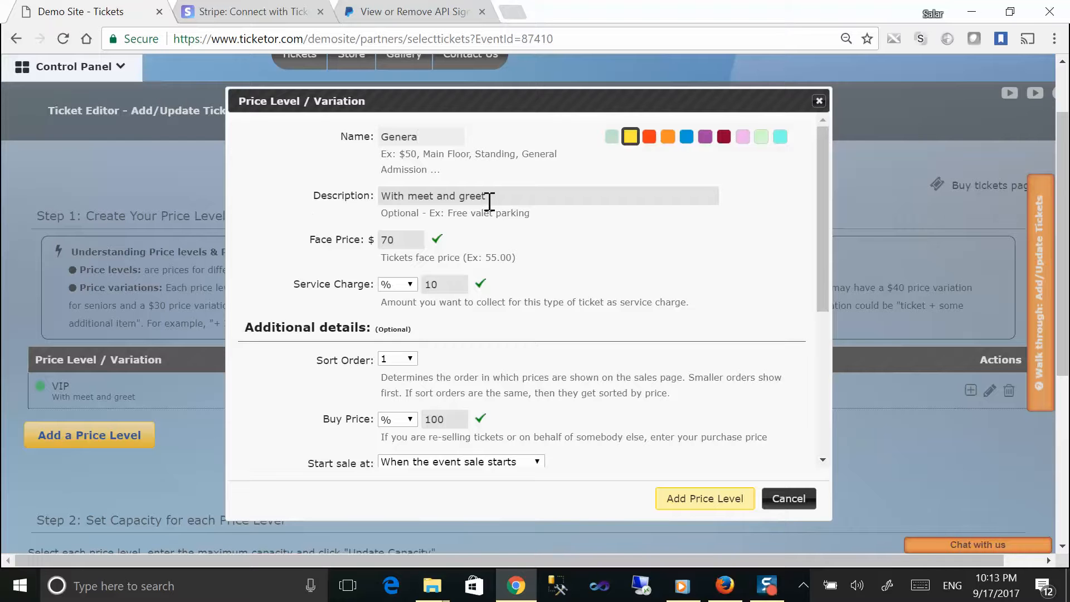
text(l)
key(Tab)
key(BackSpace)
key(Tab)
text(40)
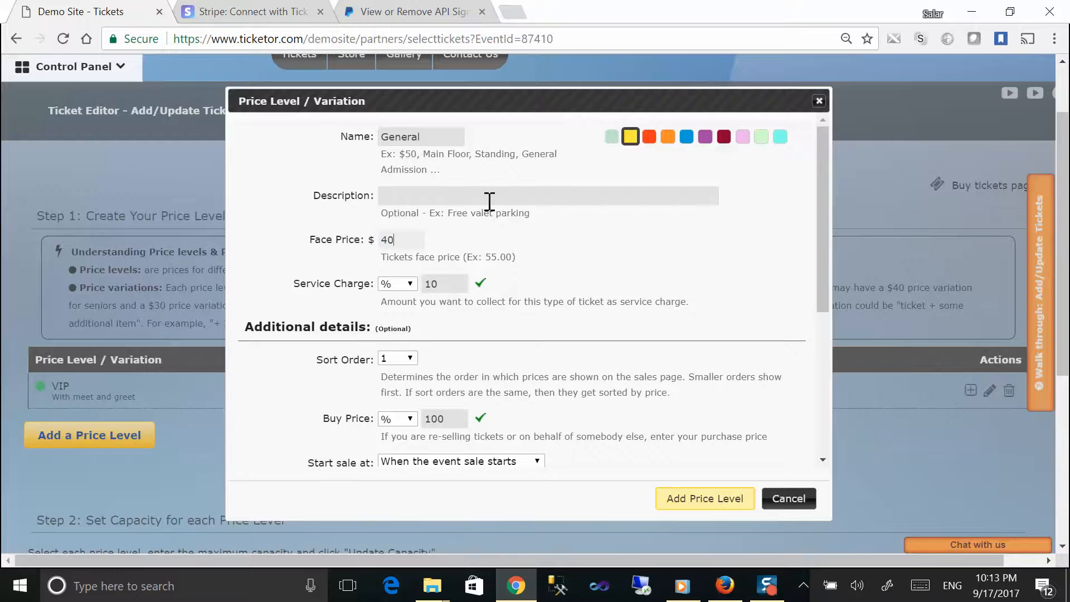
click(696, 501)
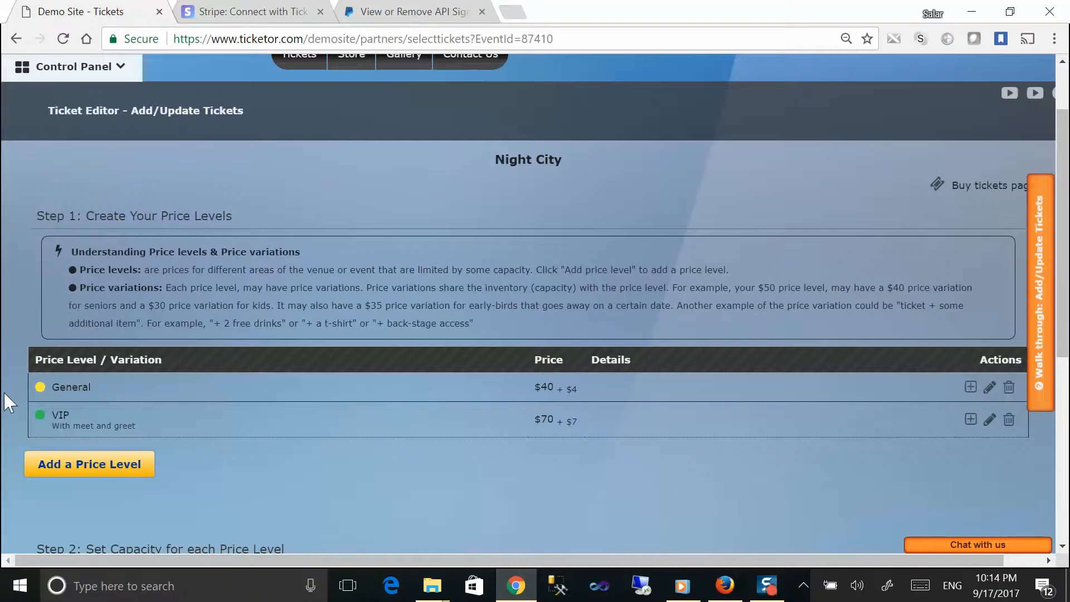
drag(34, 390, 669, 393)
click(102, 380)
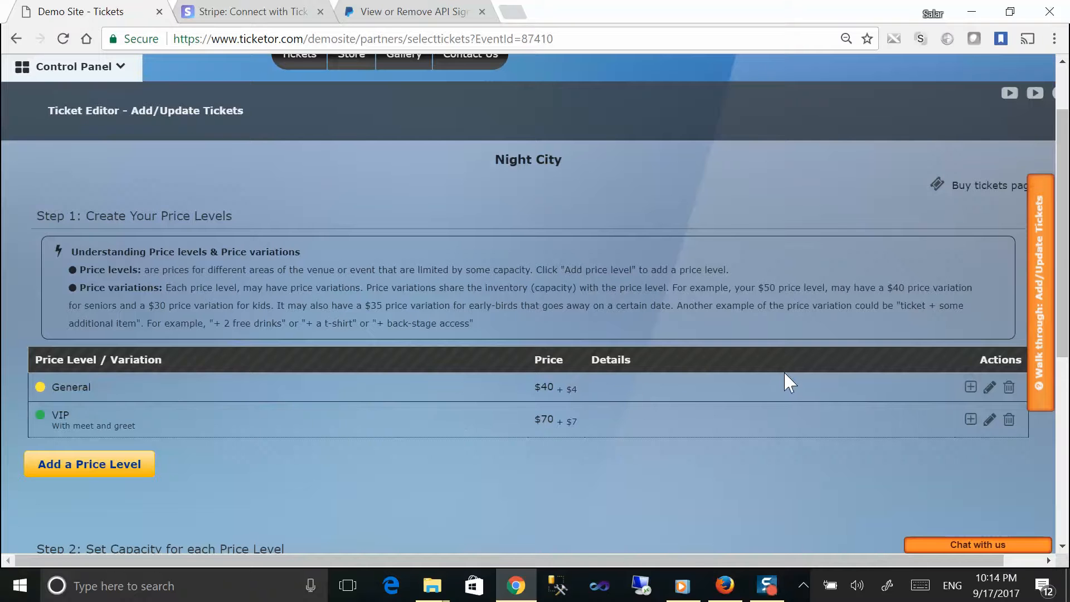
Step: Under General, add a Kids variation described 'Under 12' at face price 30
click(970, 387)
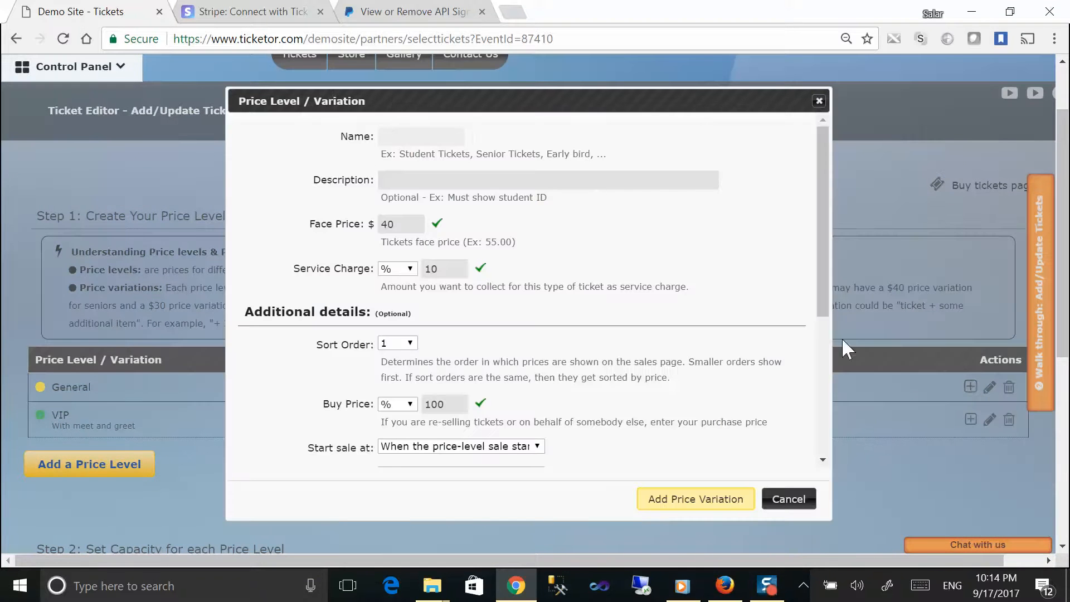
text(Kids)
key(Tab)
text(Under 12)
key(Tab)
text(30)
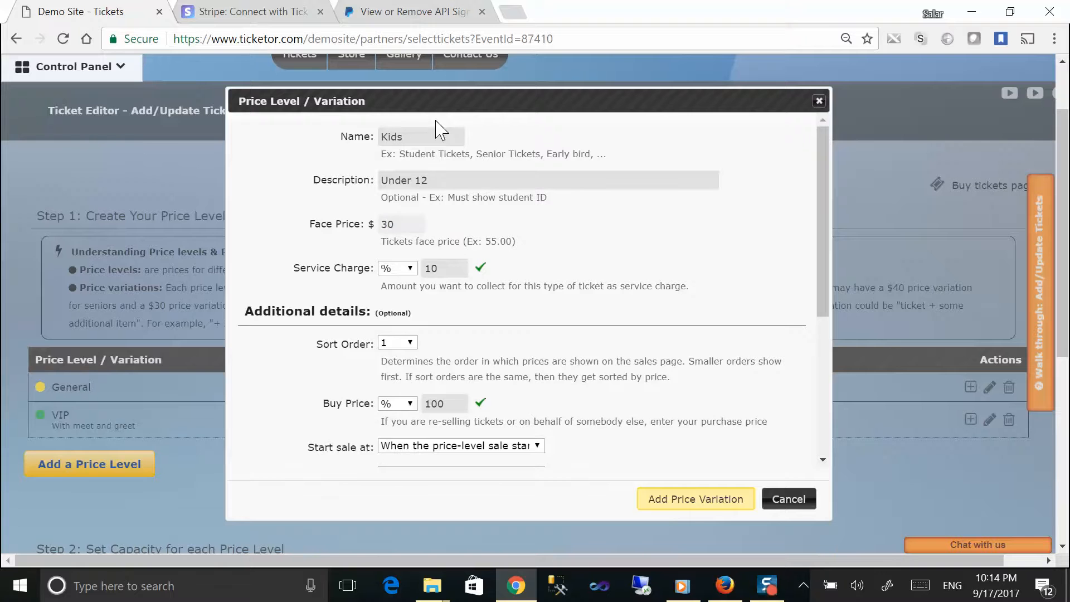
click(694, 498)
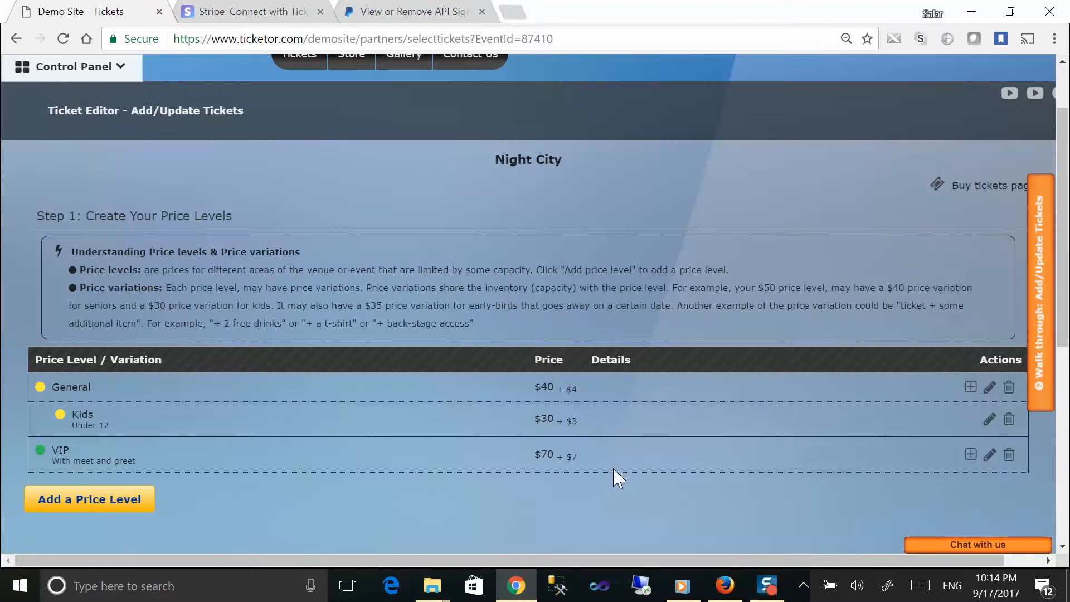
Step: Under VIP, start an Early Bird variation at face price 50 with no description
click(970, 454)
click(399, 136)
text(Early Blrd)
key(Tab)
key(BackSpace)
key(Tab)
text(50)
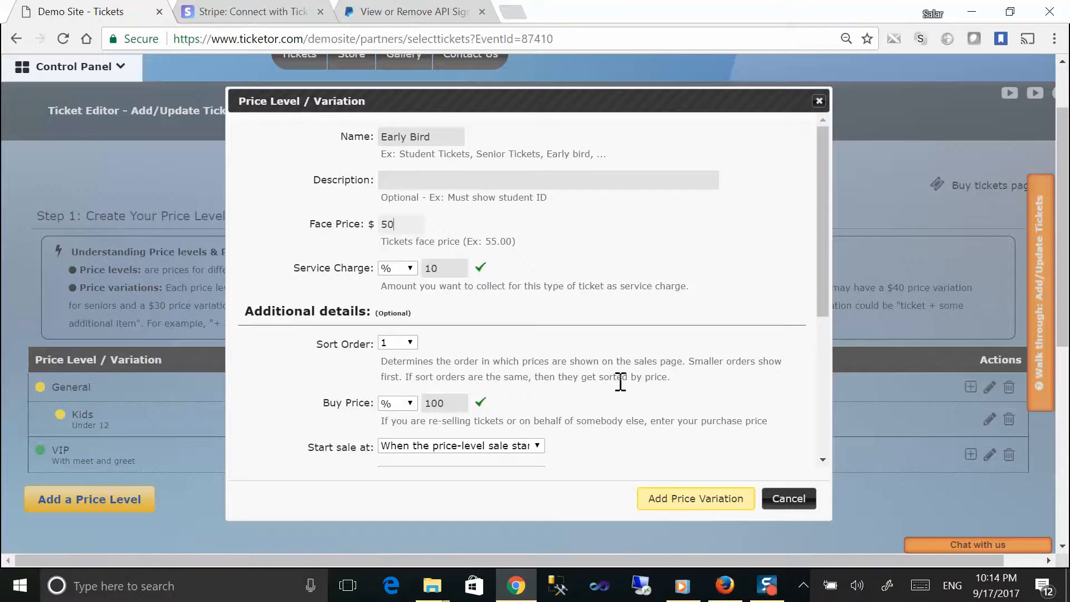
Step: End Early Bird sales exactly on September 30 and save the variation
scroll(621, 382, down, 3)
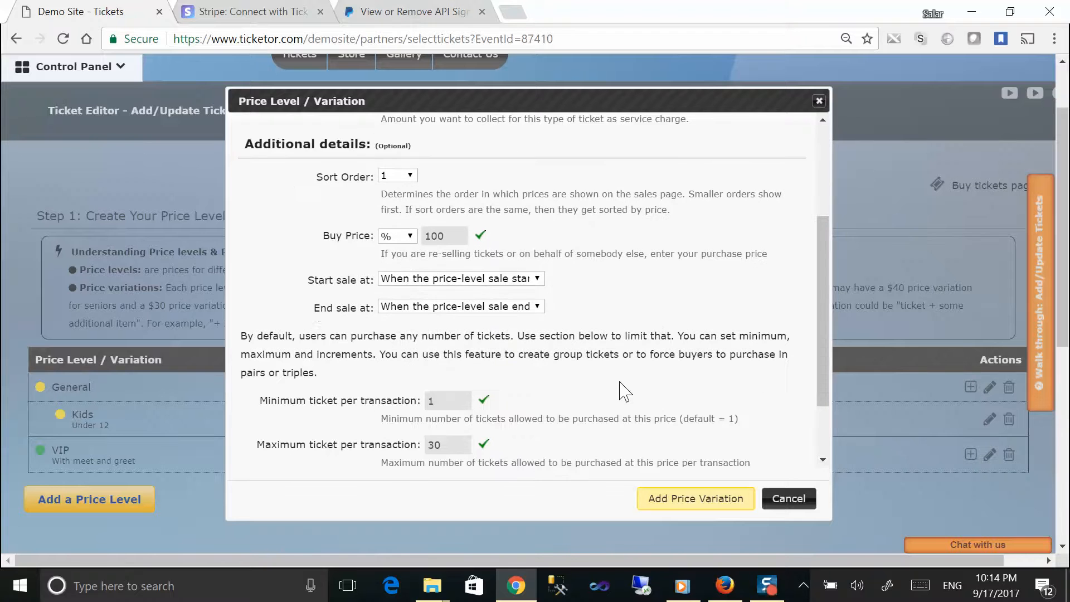
drag(308, 310, 384, 315)
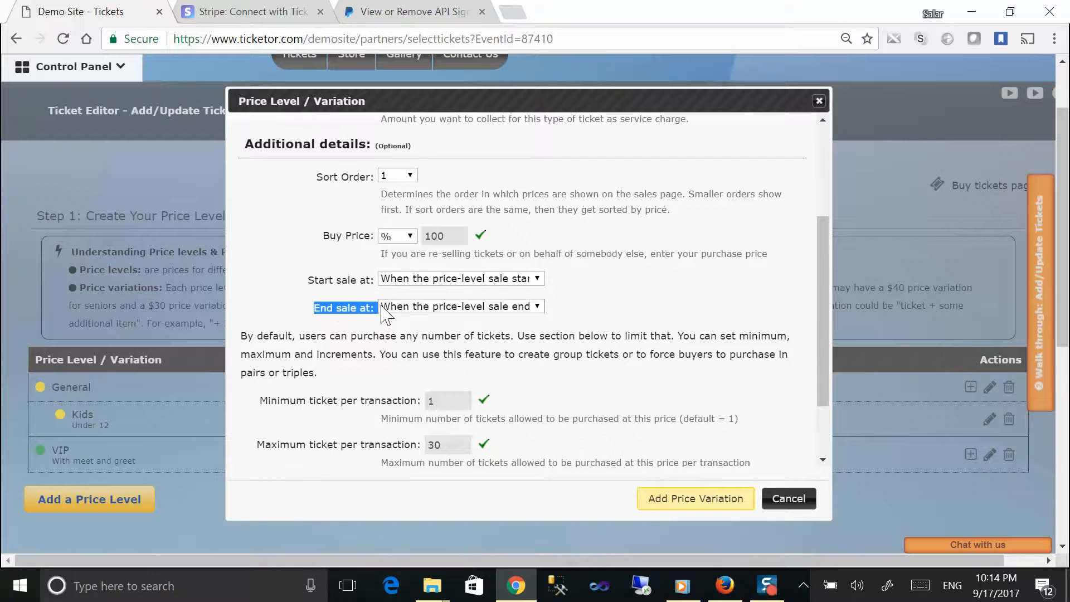
click(417, 308)
click(426, 354)
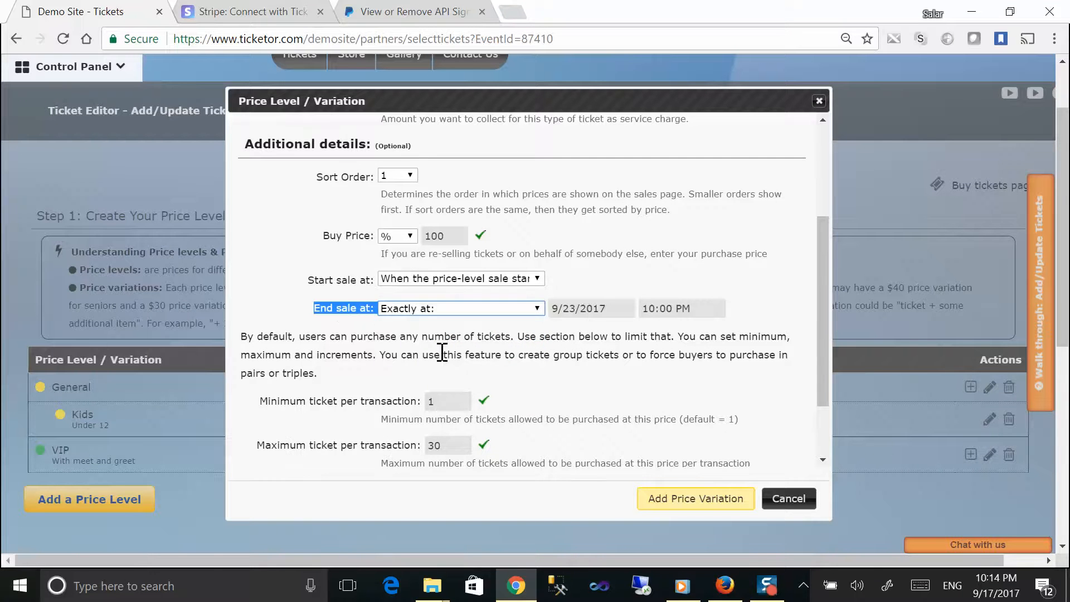
click(589, 310)
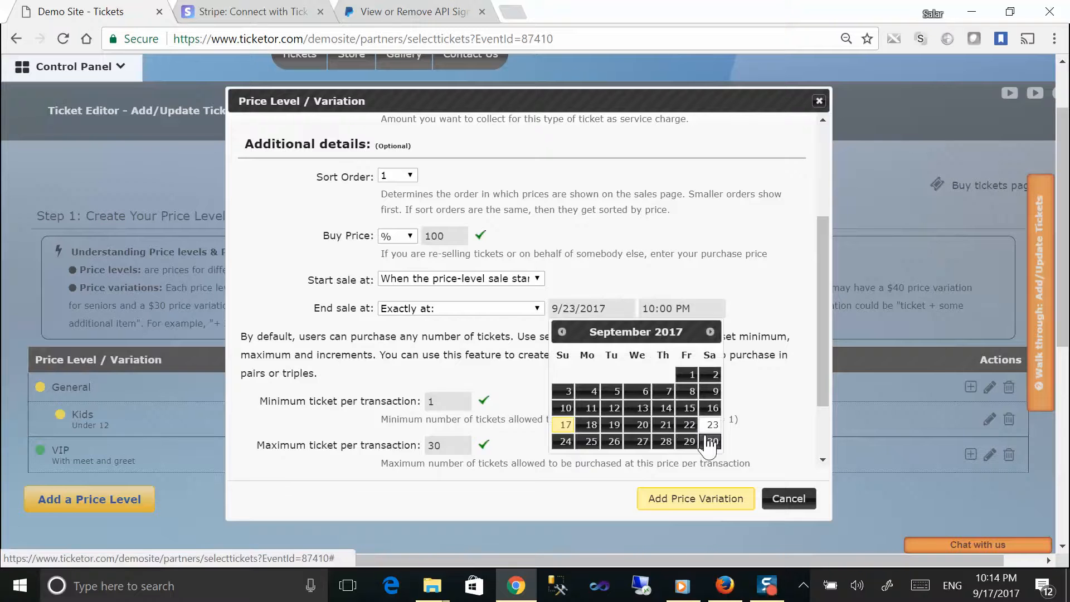
click(709, 442)
click(689, 501)
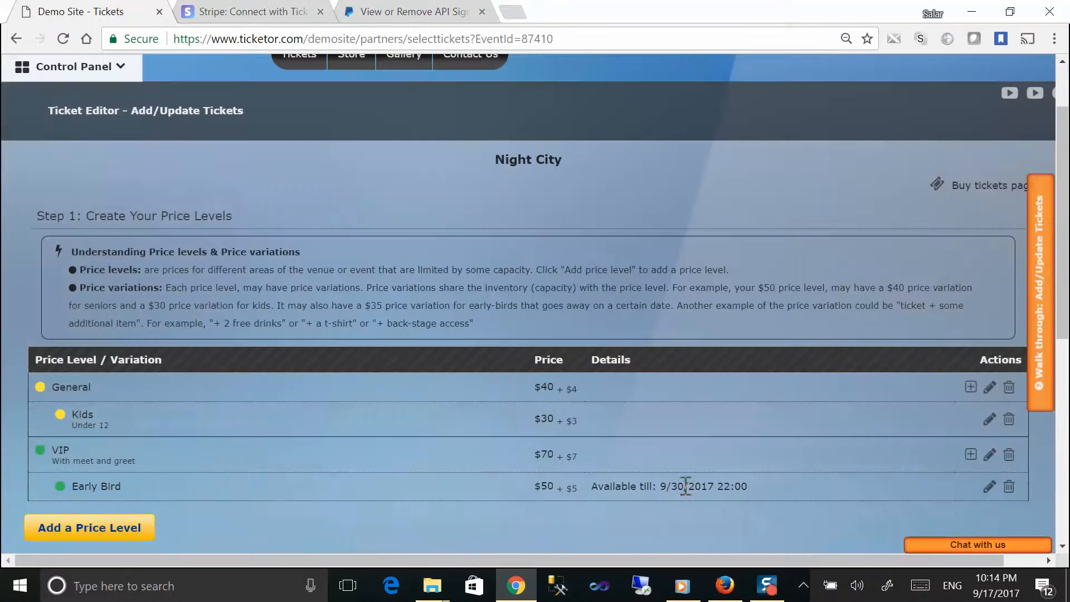
drag(25, 383, 821, 506)
Step: Review the VIP and General price levels and the Kids and Early Bird variations
scroll(814, 507, down, 1)
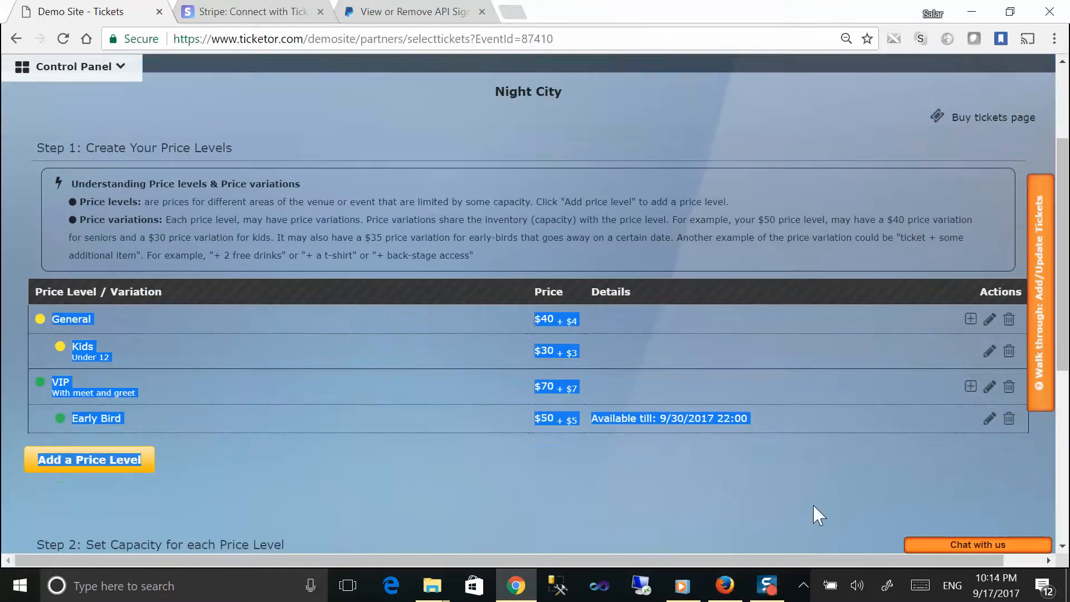
click(647, 490)
scroll(626, 476, down, 4)
scroll(574, 390, up, 2)
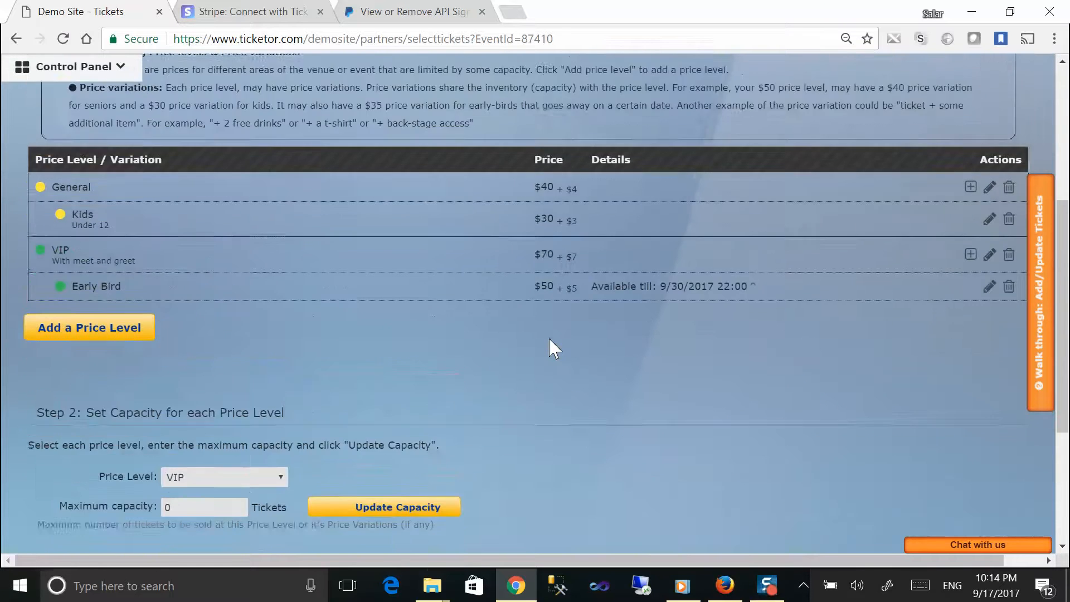
scroll(548, 348, up, 1)
drag(71, 283, 42, 285)
drag(95, 218, 112, 260)
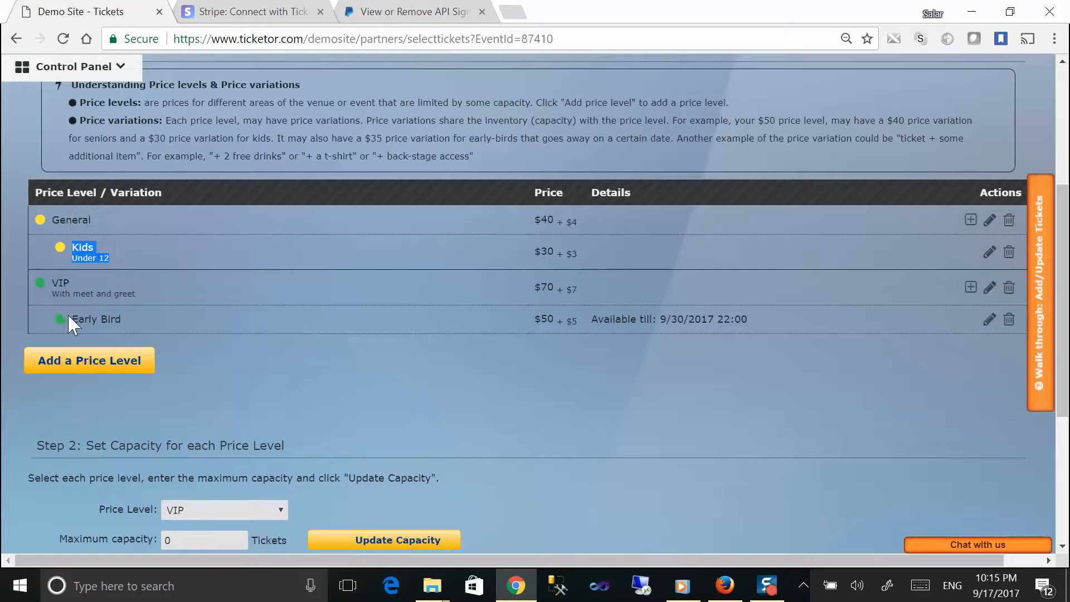
drag(68, 313, 154, 316)
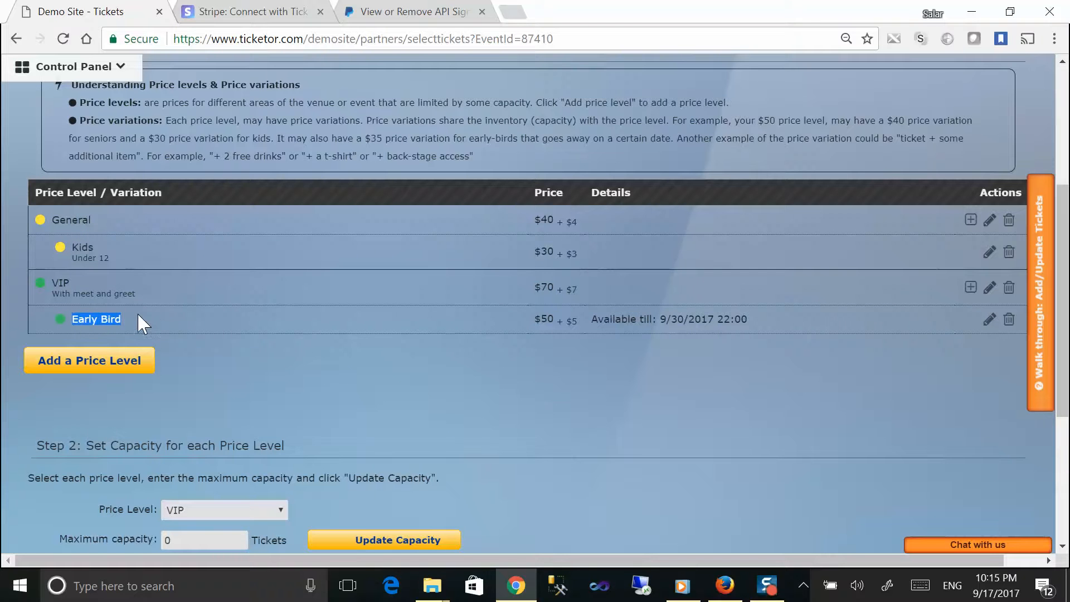
click(81, 278)
drag(46, 224, 106, 226)
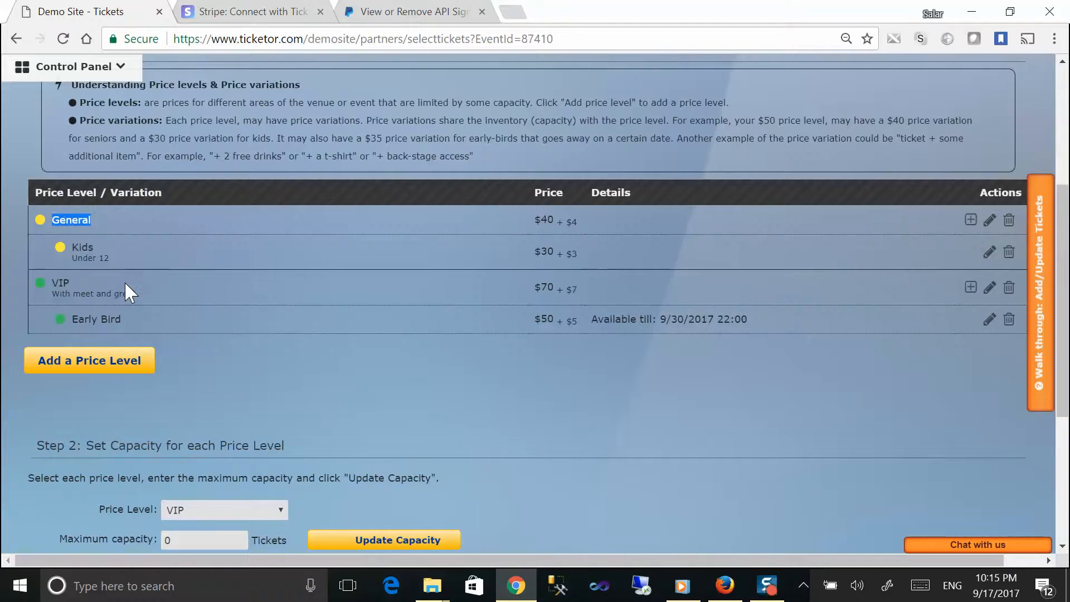
scroll(125, 281, down, 3)
Step: Set the VIP price level's maximum capacity to 100 tickets
click(197, 343)
click(199, 346)
click(208, 368)
text(100)
click(413, 378)
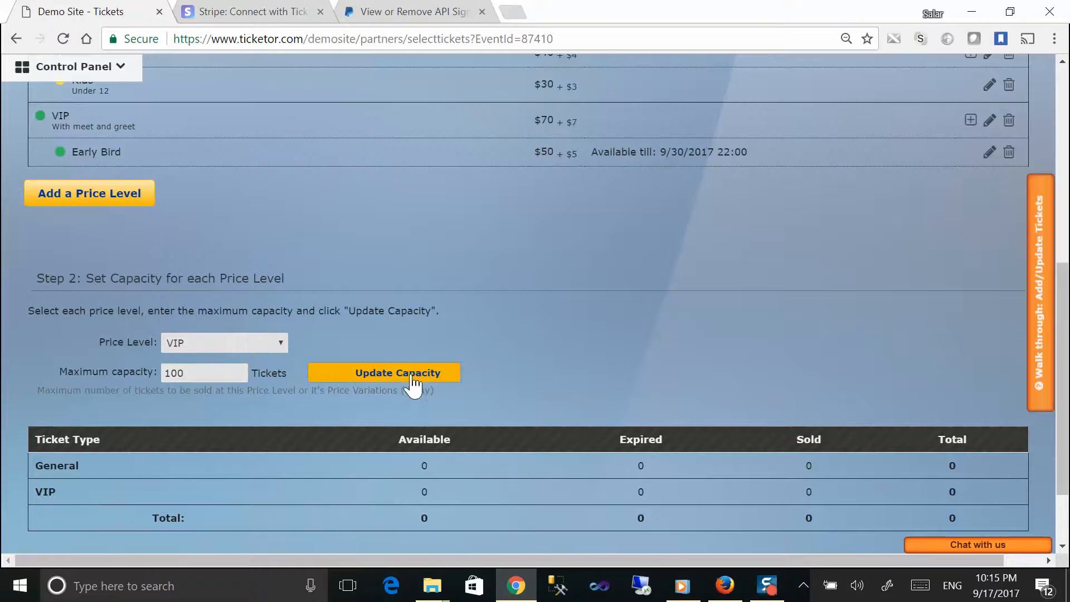
click(597, 331)
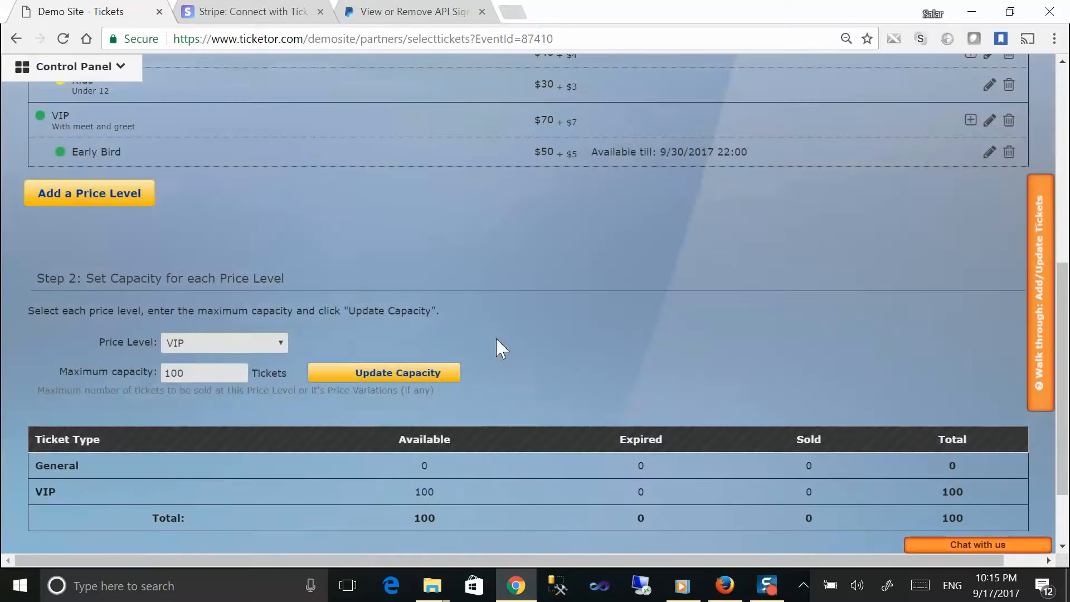
Step: Set the General capacity to 1000 and check the capacity summary table
click(201, 348)
click(203, 390)
click(189, 374)
drag(189, 378, 160, 381)
text(1000)
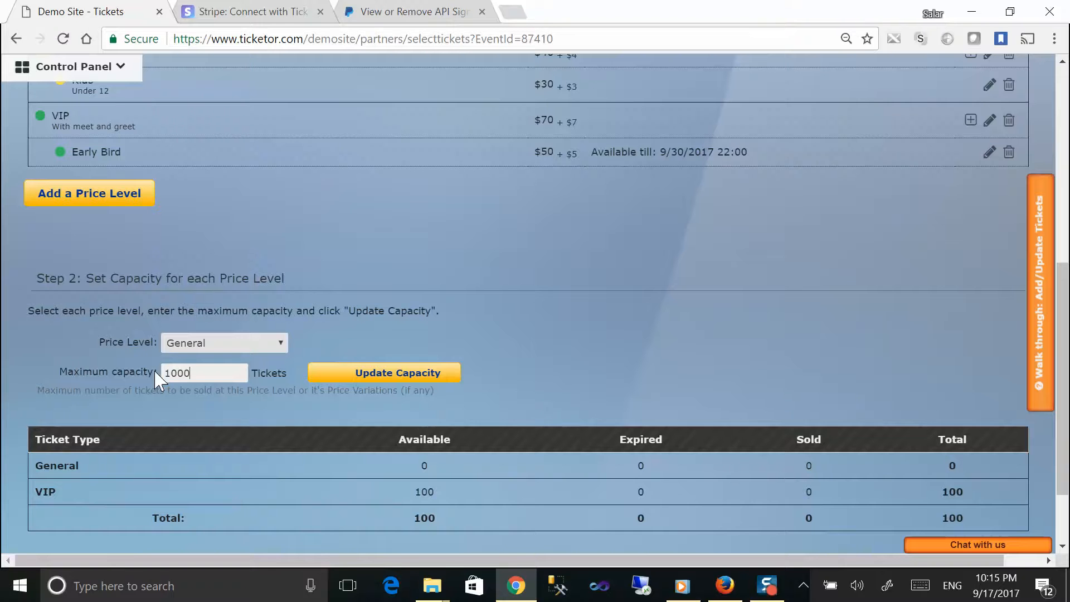
click(394, 373)
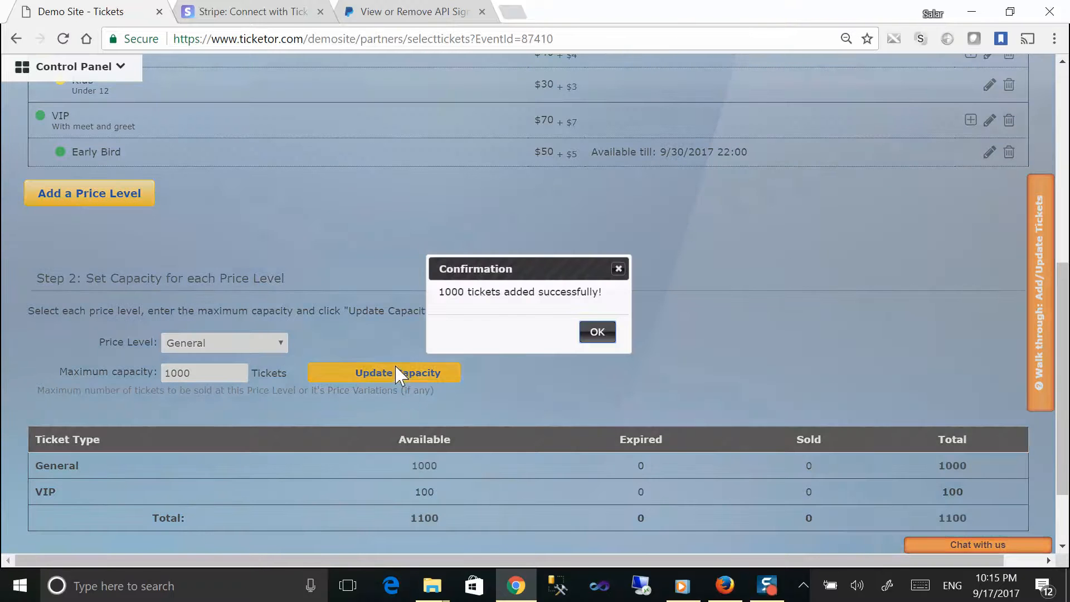
click(596, 333)
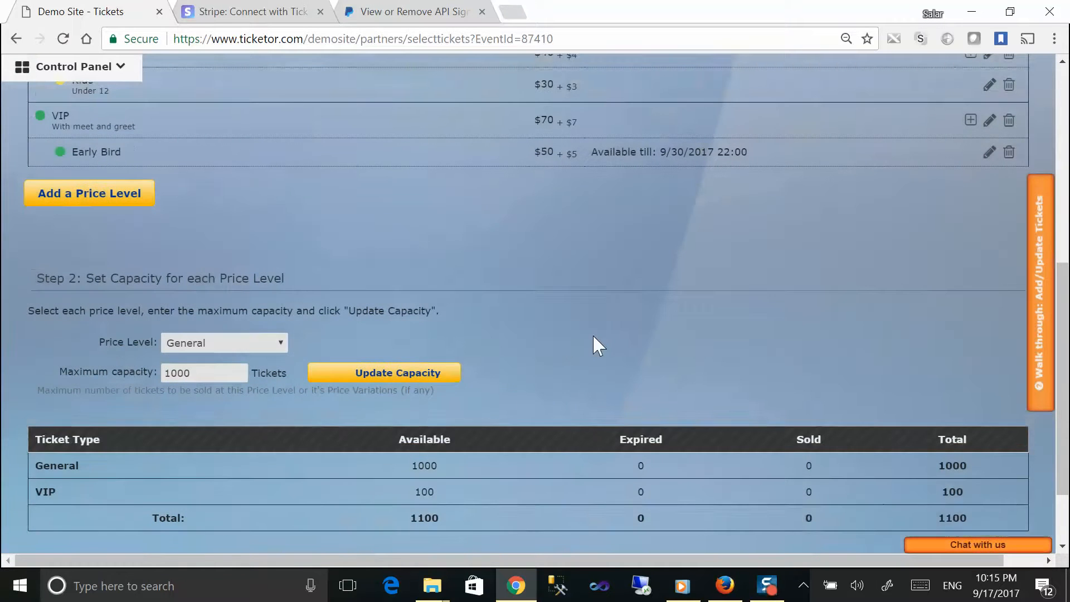
scroll(566, 346, down, 3)
drag(25, 359, 954, 422)
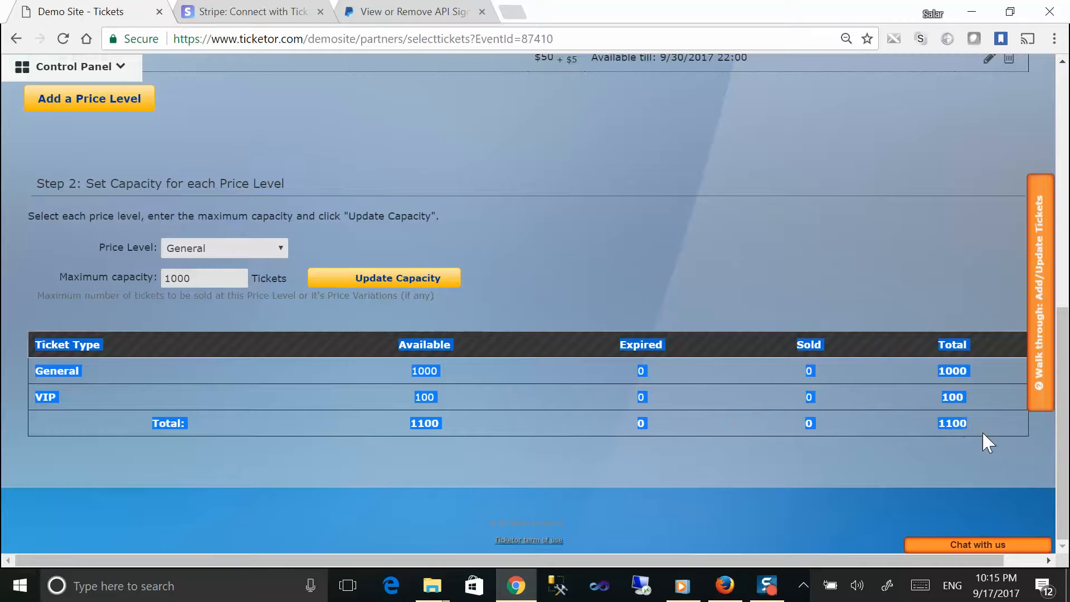
scroll(653, 461, up, 2)
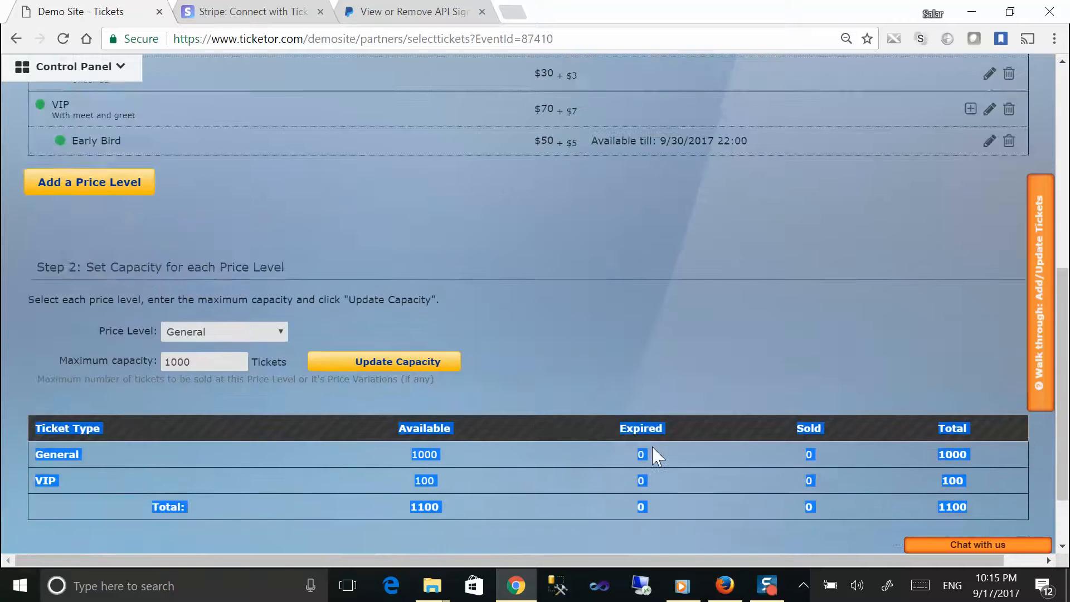
scroll(645, 442, up, 8)
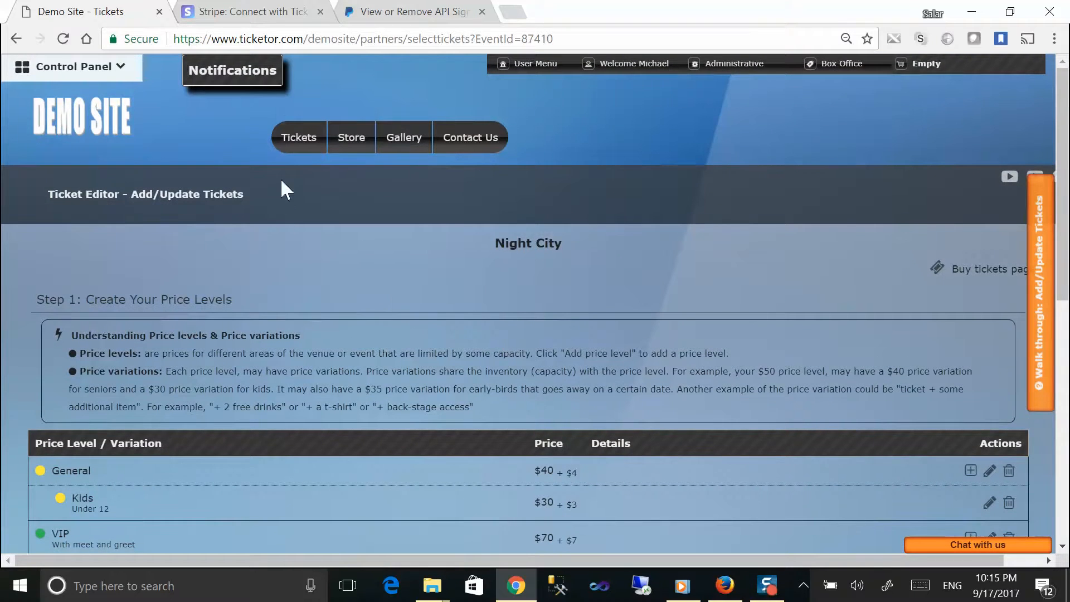
Step: On the Tickets events list, view Night City's missing-information note: no payment method
click(300, 144)
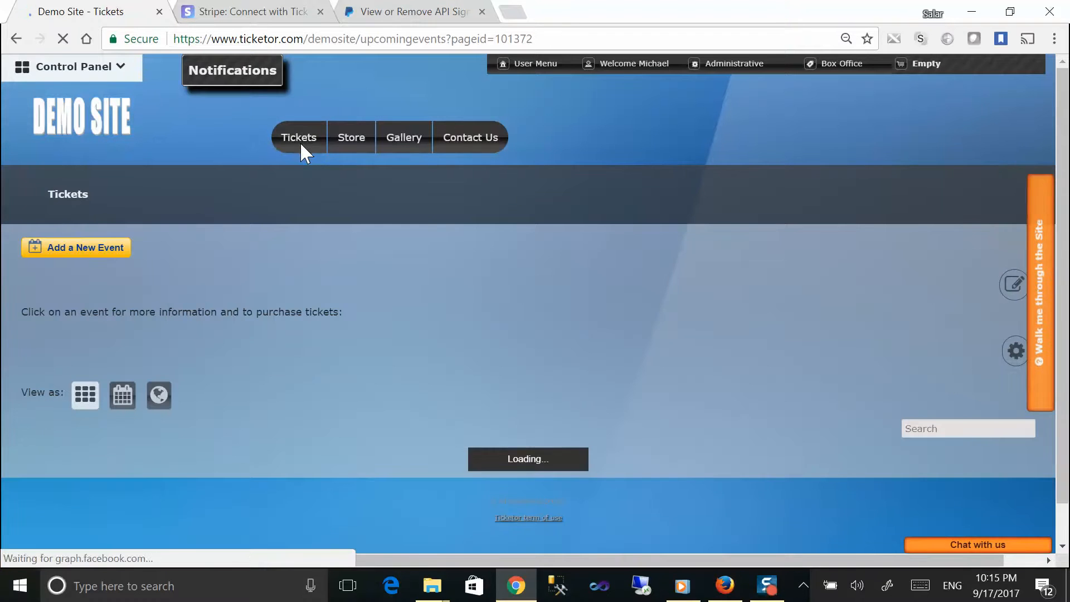
scroll(299, 179, down, 9)
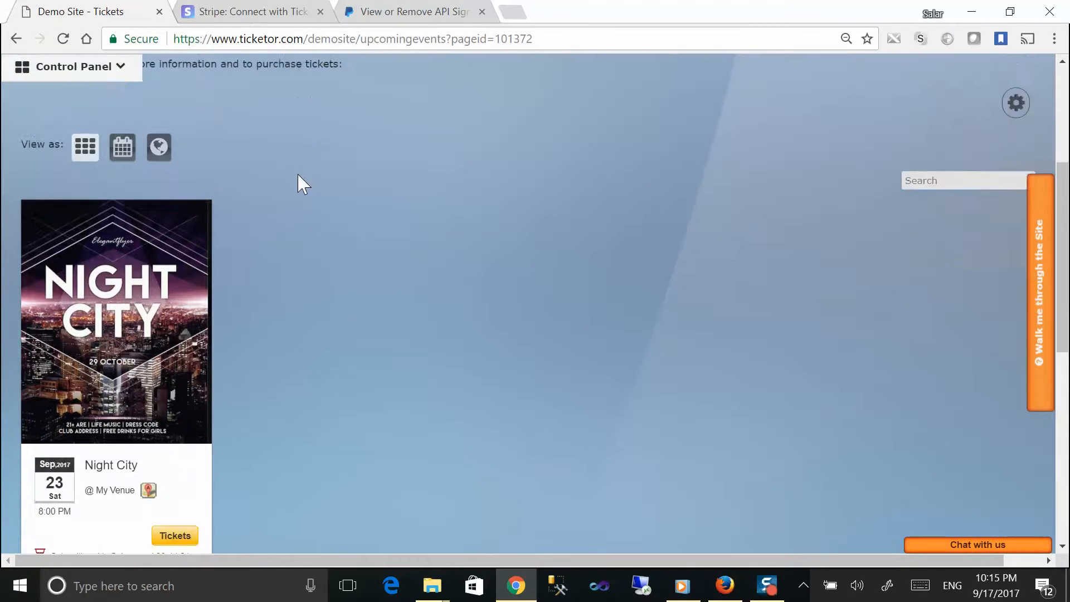
scroll(301, 184, up, 2)
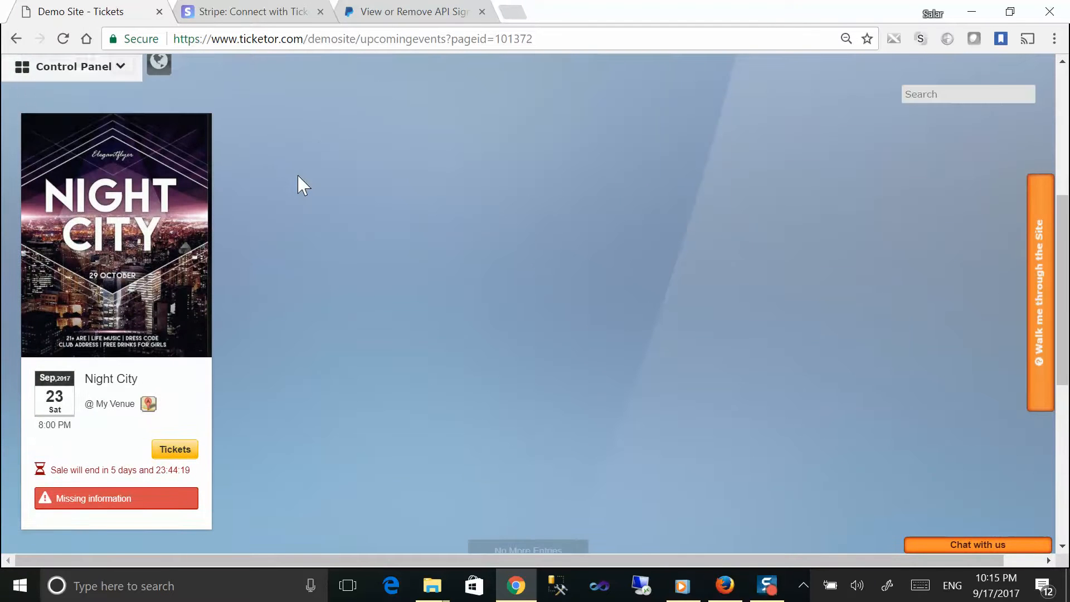
scroll(304, 184, down, 2)
mouse_move(72, 415)
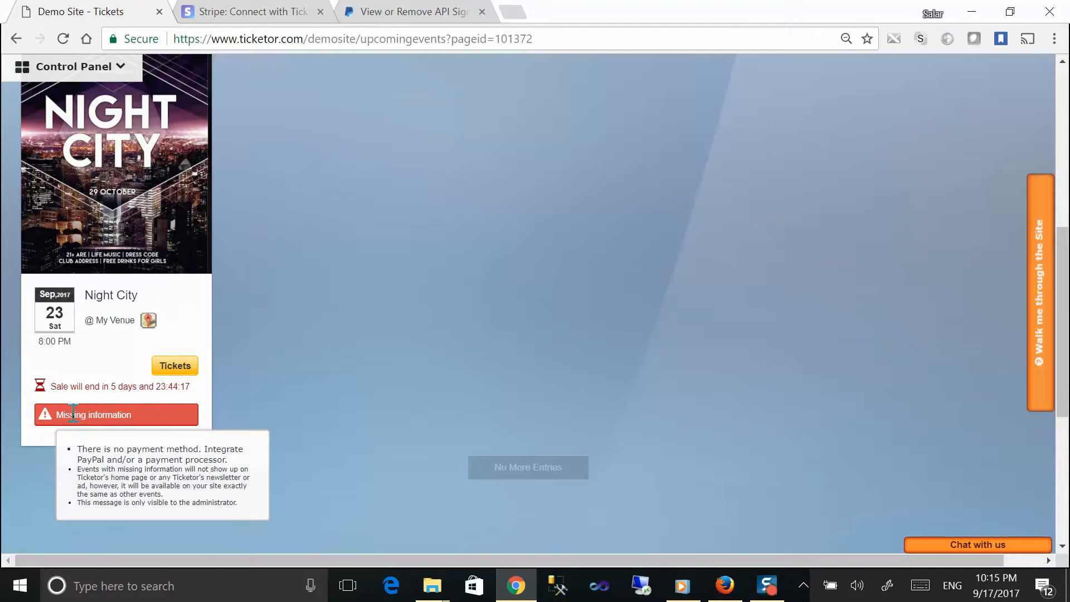
click(75, 413)
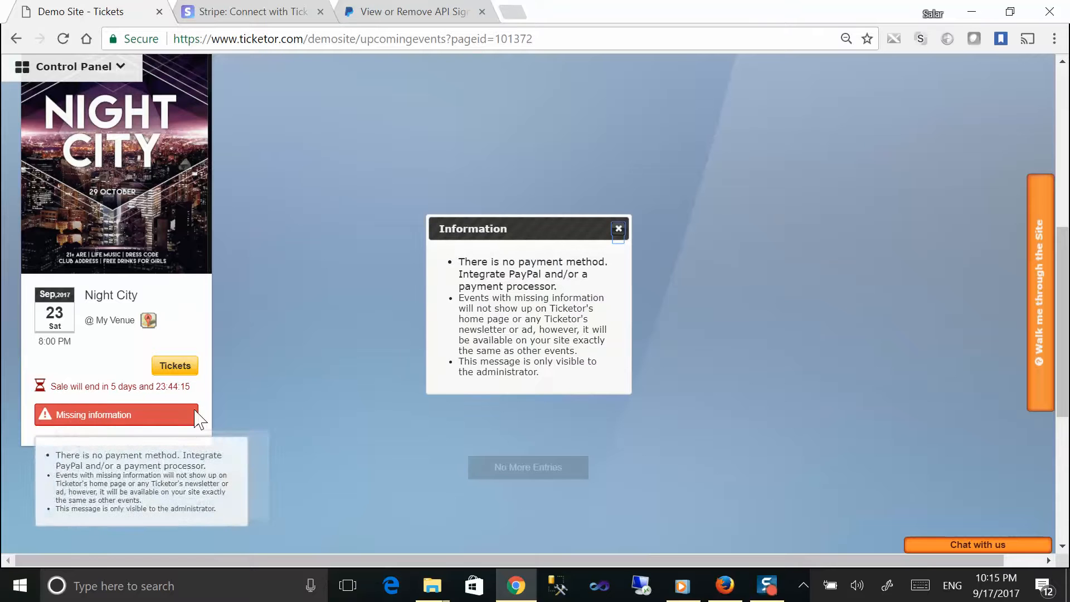
drag(458, 264, 592, 290)
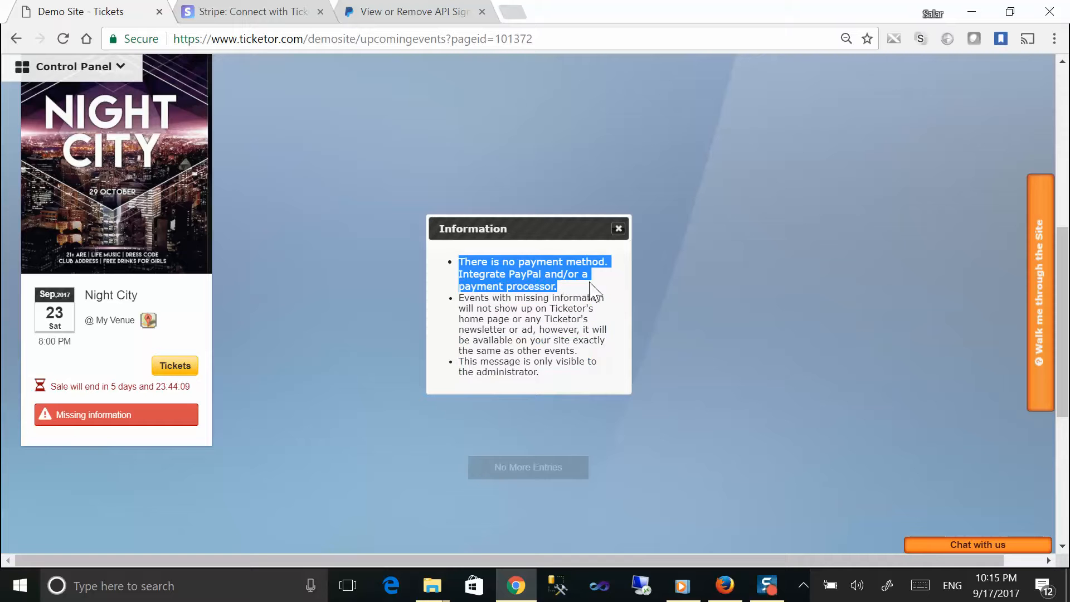
click(619, 229)
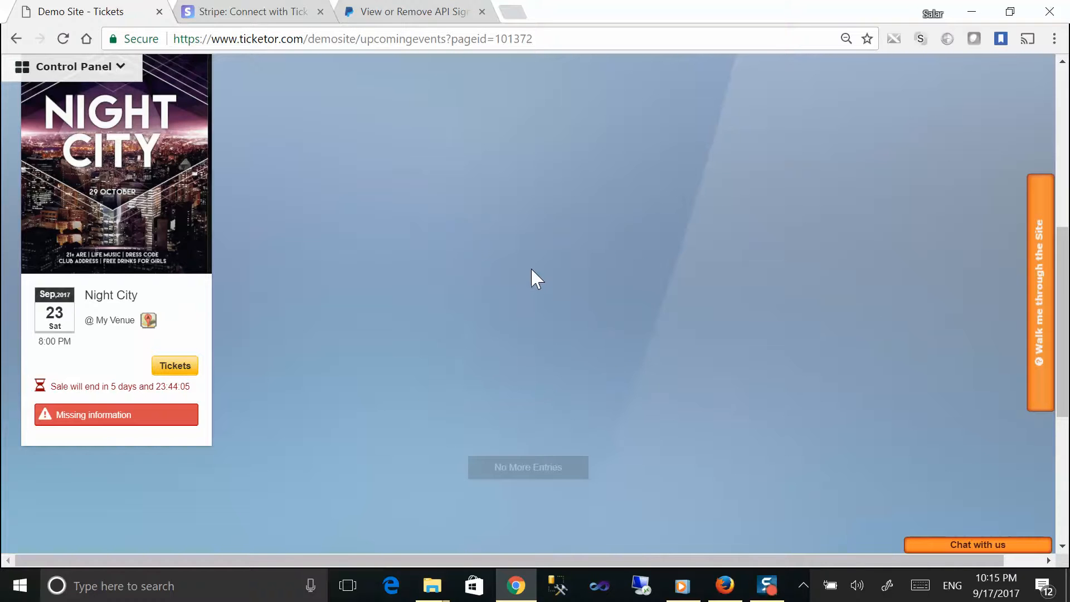
scroll(530, 267, up, 7)
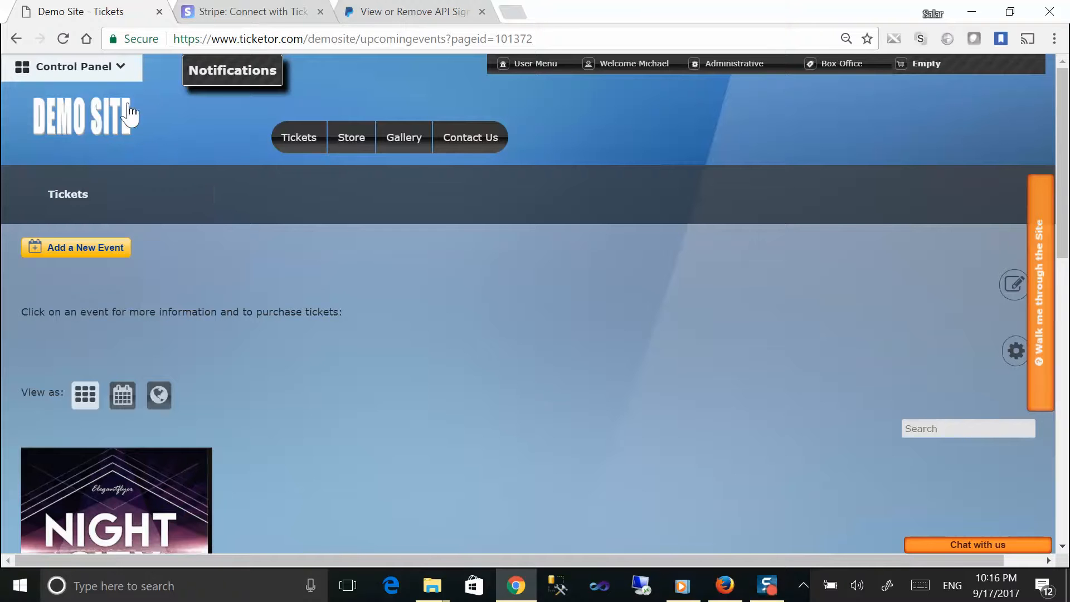
Step: Open the Control Panel, showing the Quick start payment processor step
click(118, 67)
Step: Open Payment Processor setup, review the supported processors, and choose to connect a Stripe account
scroll(99, 214, down, 5)
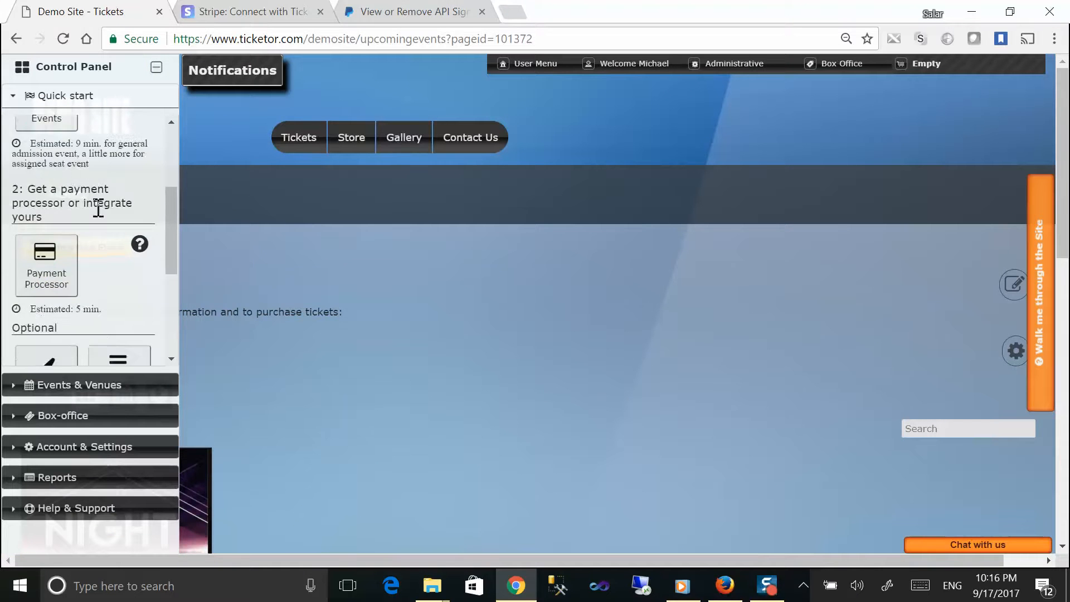
click(52, 188)
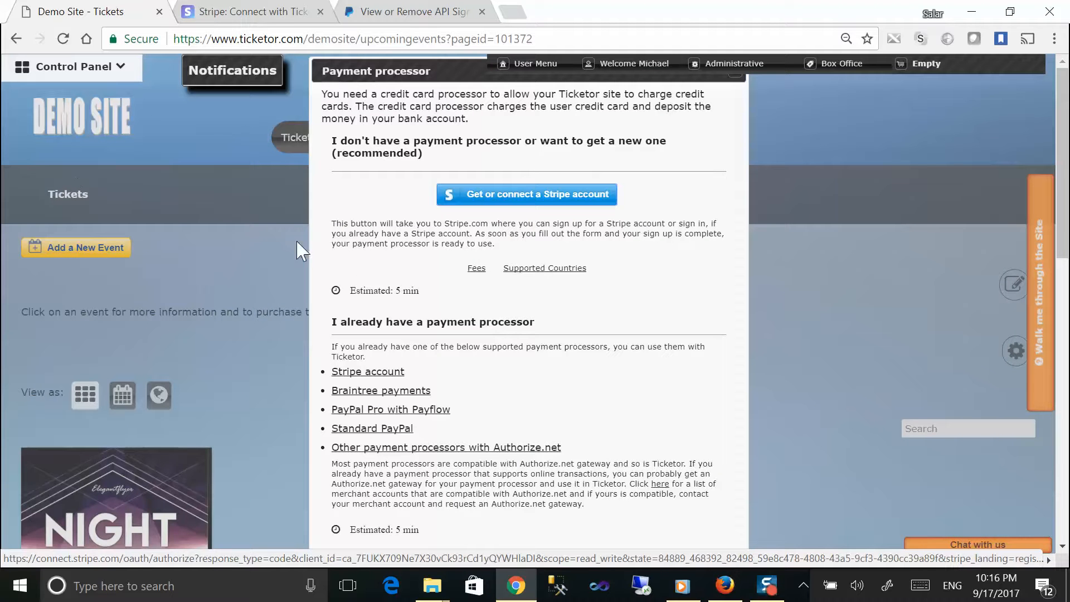
drag(330, 323, 546, 325)
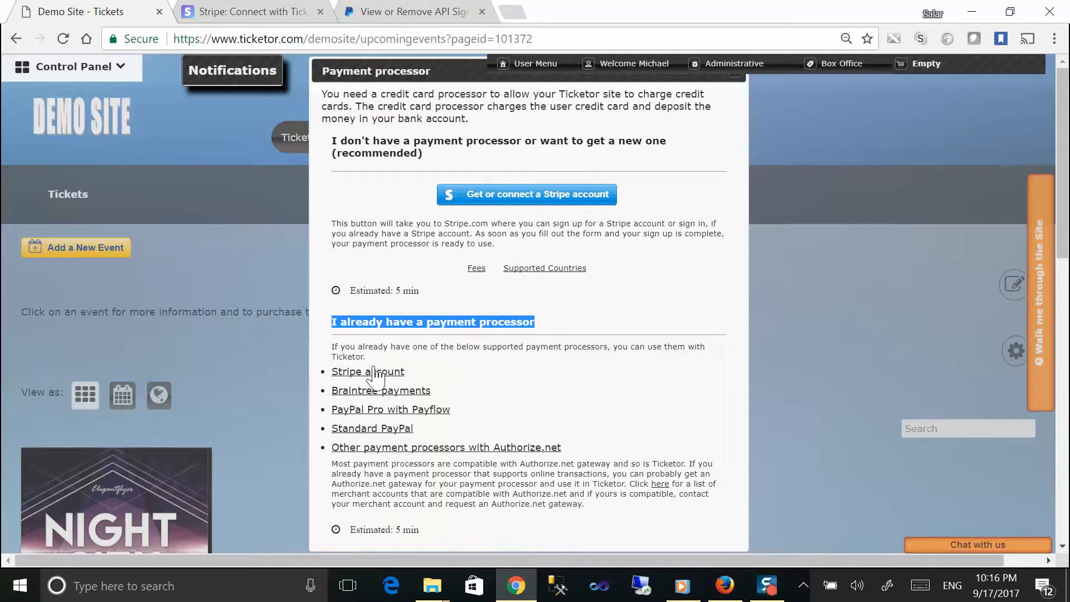
drag(330, 357, 569, 462)
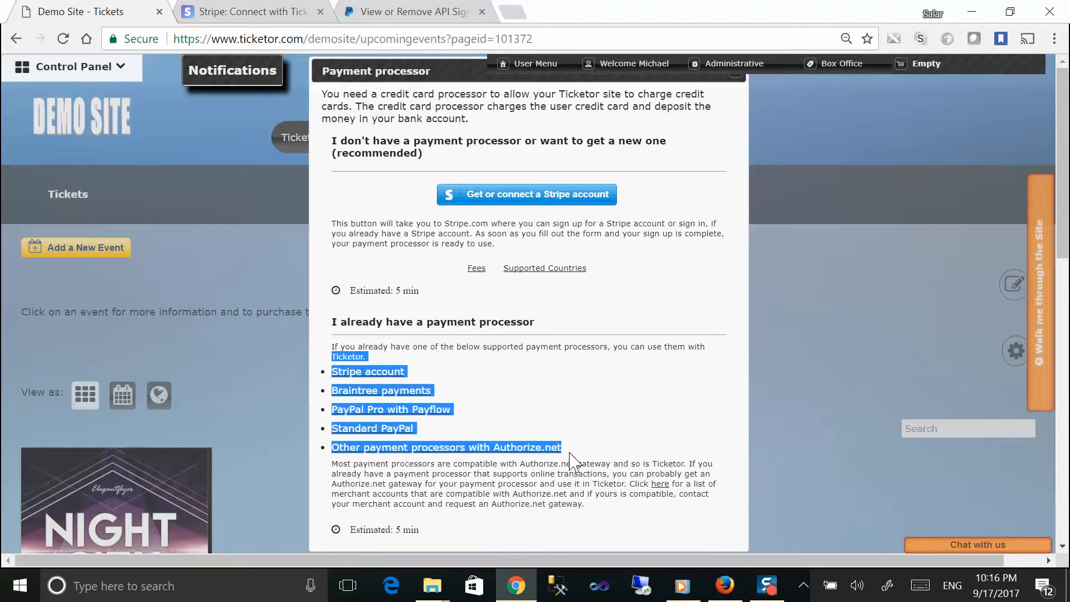
click(493, 391)
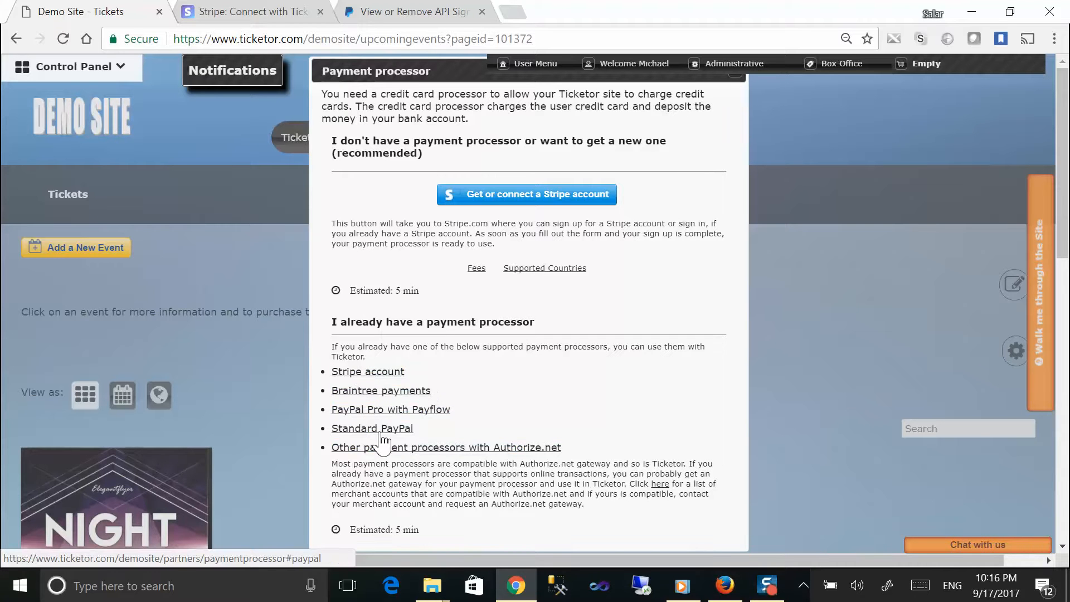
click(476, 204)
Step: Scroll through Stripe's prefilled Connect signup form for Demo Site
scroll(390, 227, up, 15)
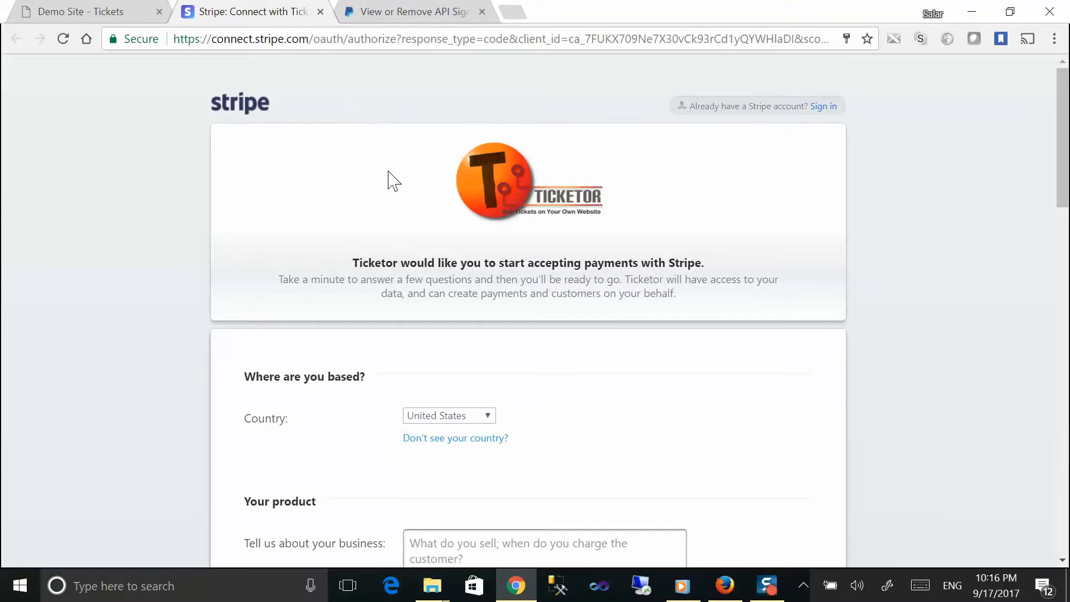
scroll(394, 181, down, 13)
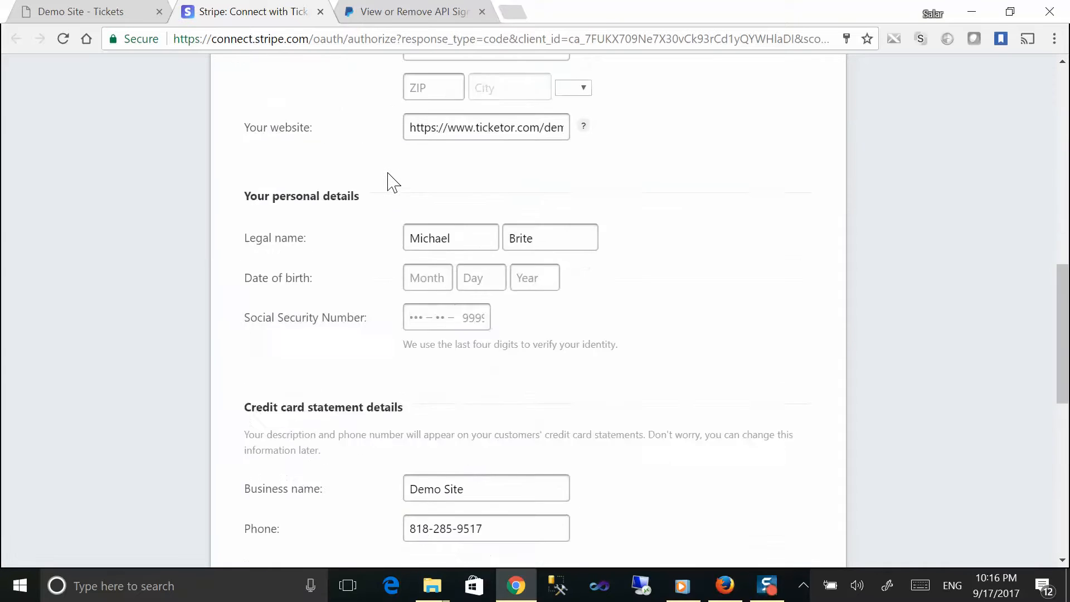
scroll(393, 181, down, 10)
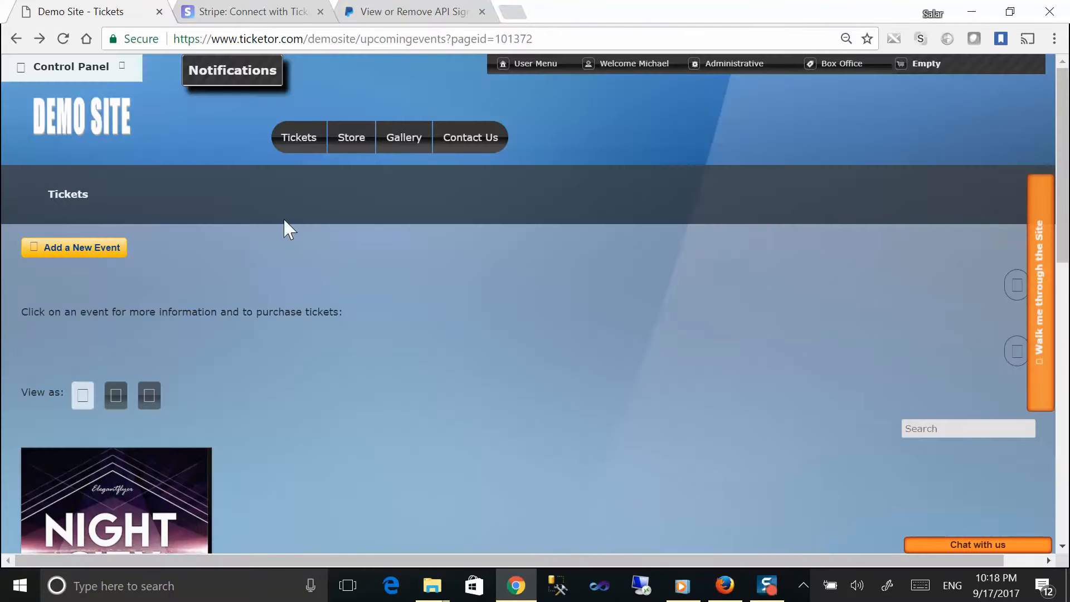
scroll(282, 222, down, 4)
scroll(282, 222, down, 7)
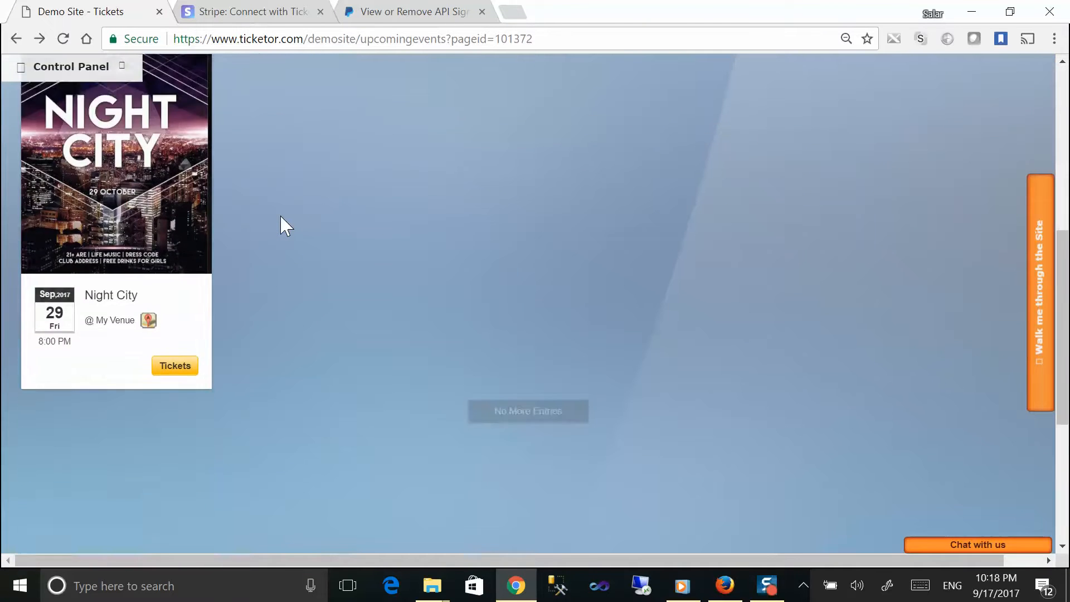
drag(420, 485, 620, 472)
click(422, 503)
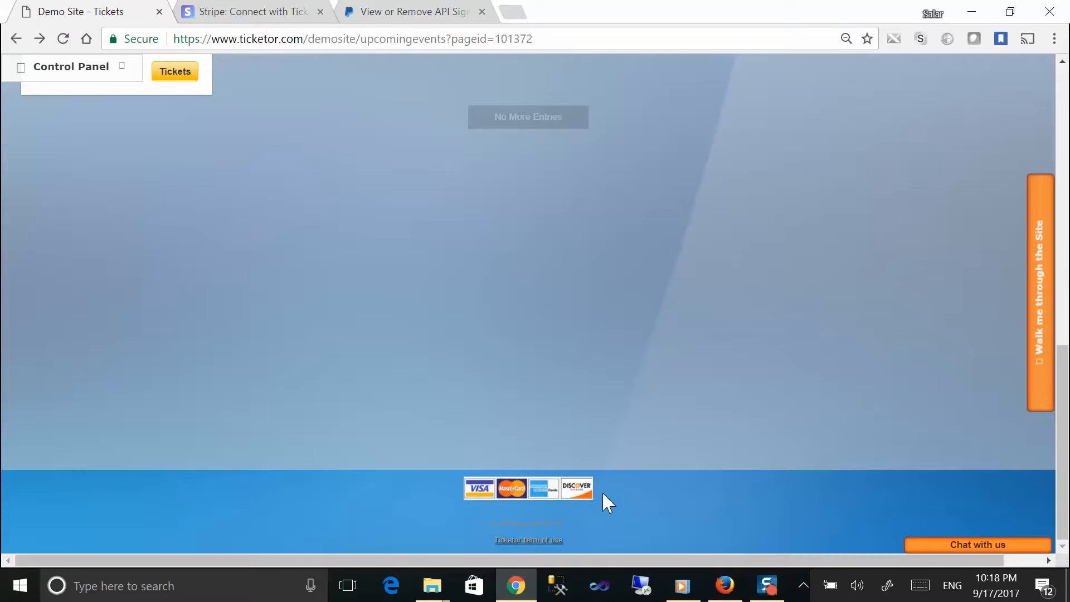
scroll(320, 395, up, 7)
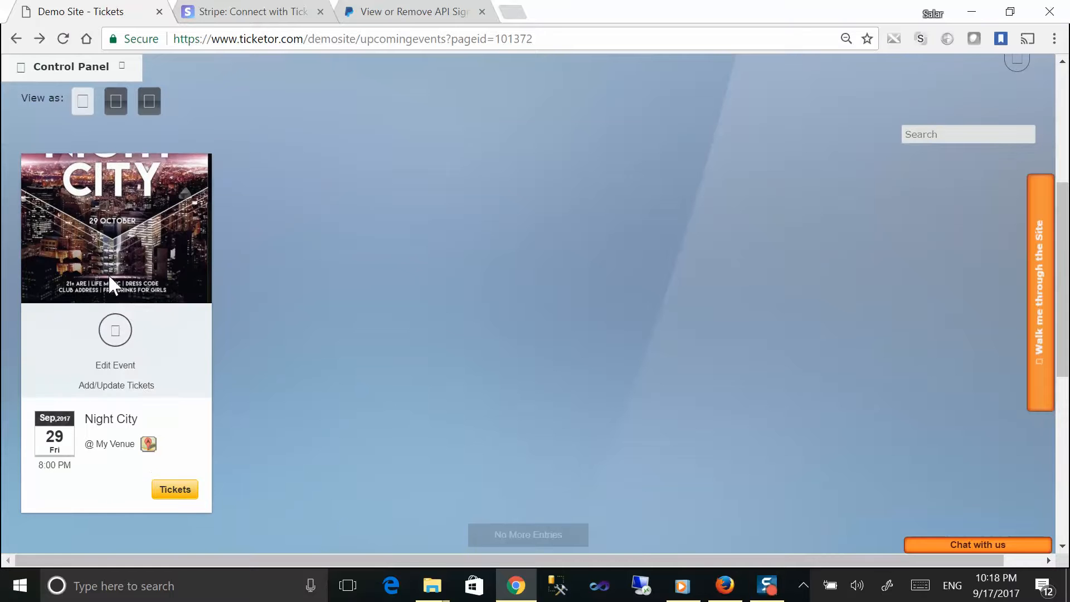
click(176, 493)
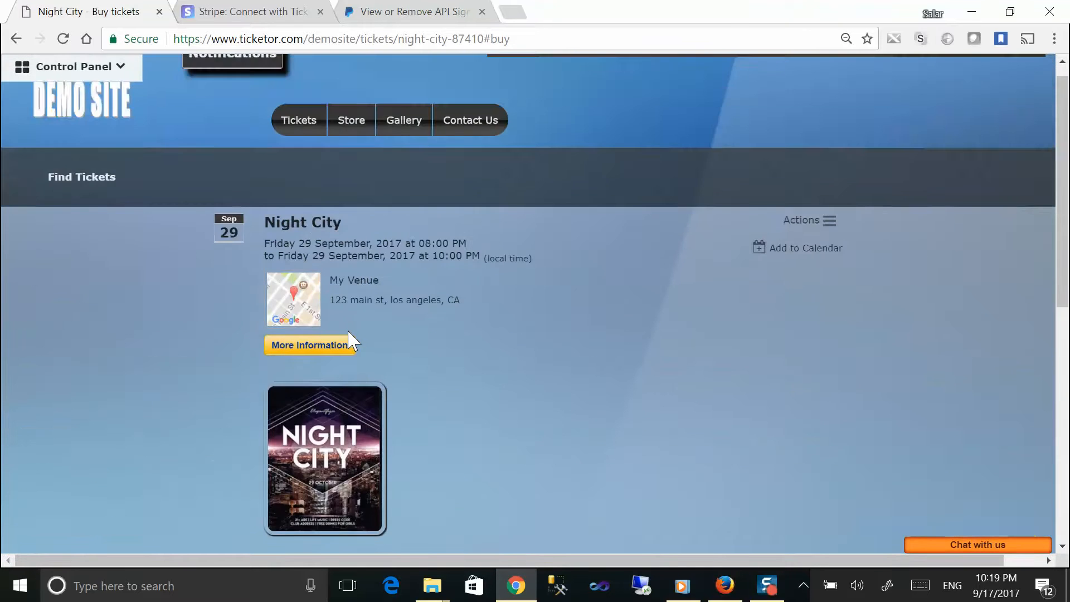
scroll(351, 340, down, 1)
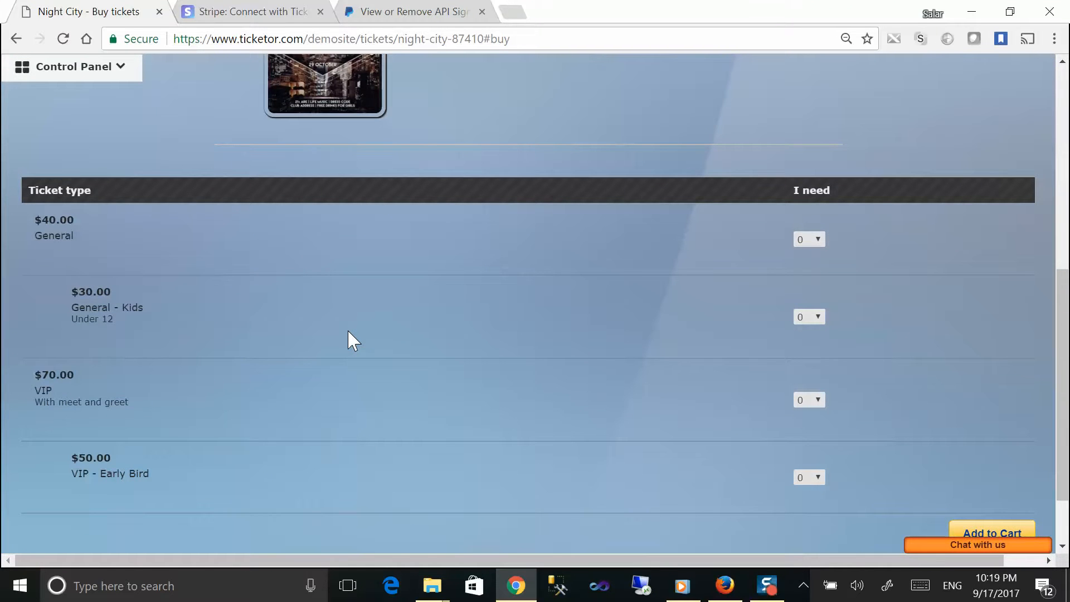
scroll(351, 340, up, 6)
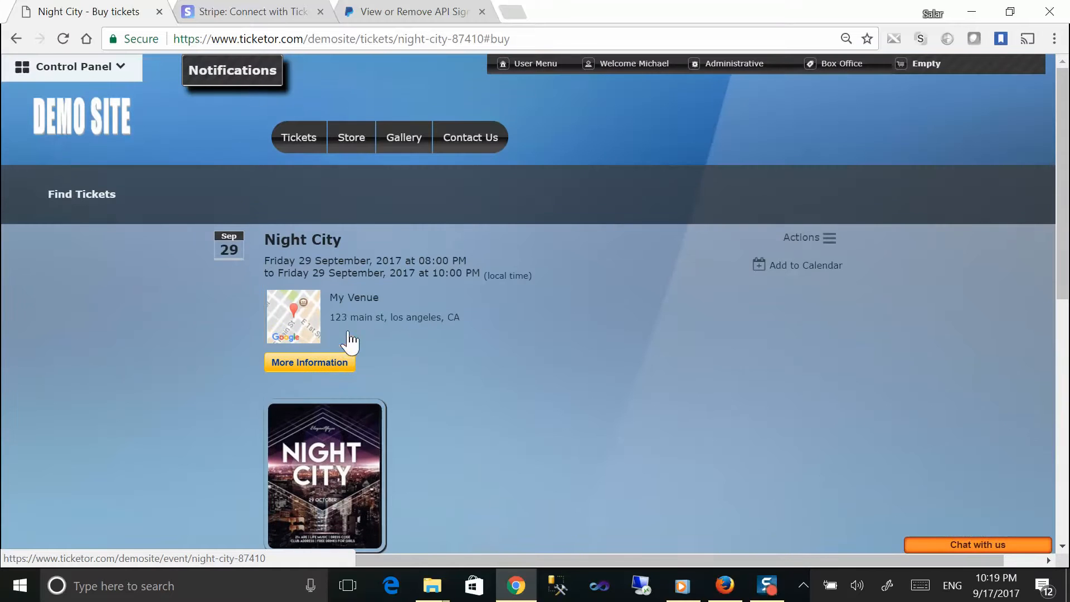
click(298, 139)
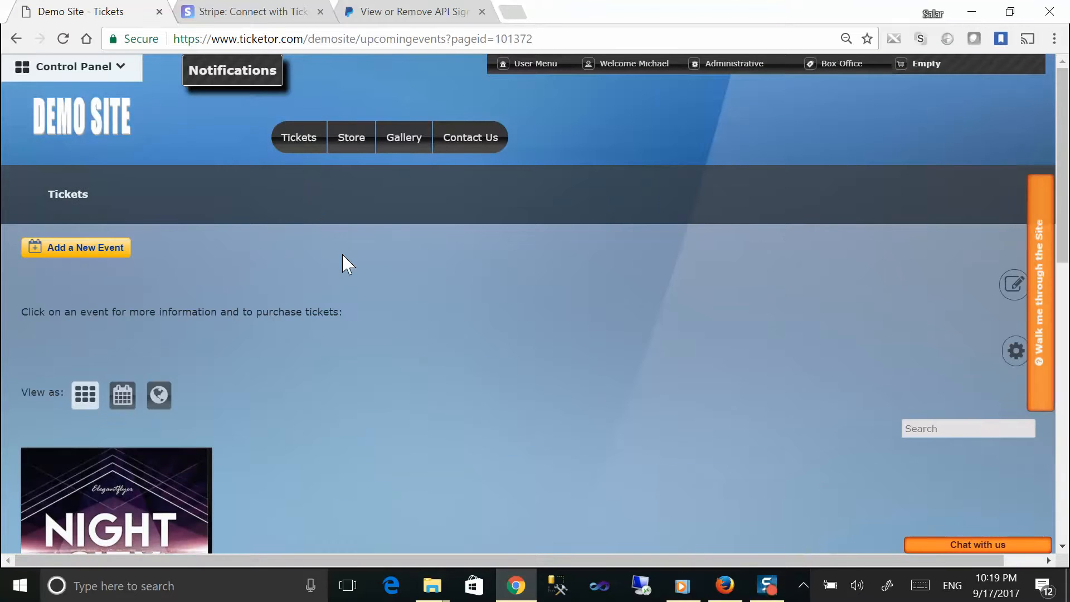
scroll(345, 262, down, 4)
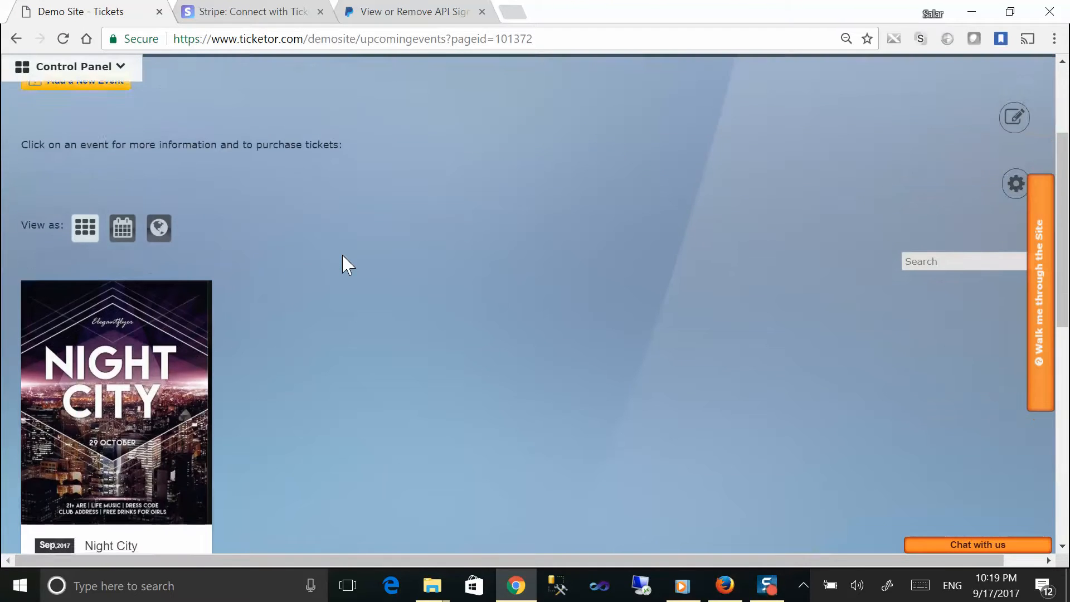
scroll(342, 264, down, 2)
mouse_move(182, 244)
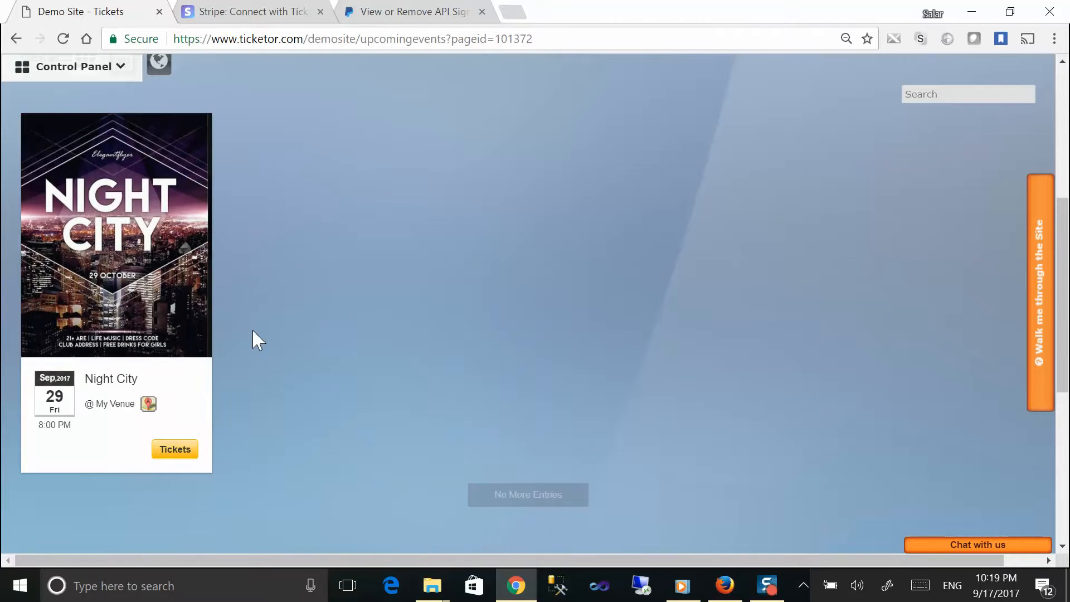
scroll(253, 339, up, 2)
scroll(254, 339, up, 3)
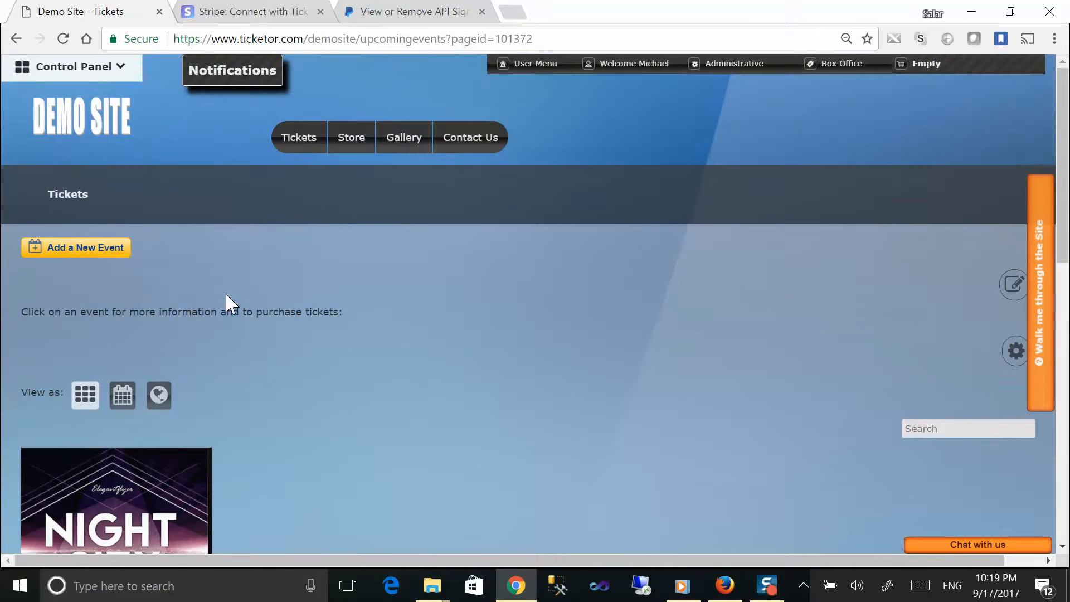
Step: From Control Panel > Account & Settings, open PayPal settings and request the API credentials
click(105, 67)
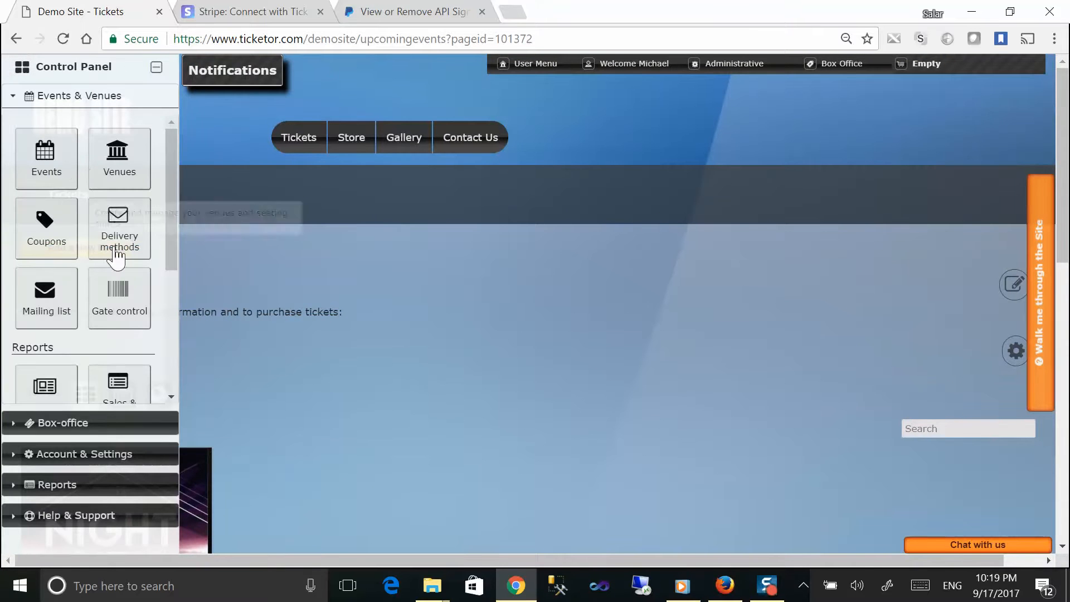
click(102, 452)
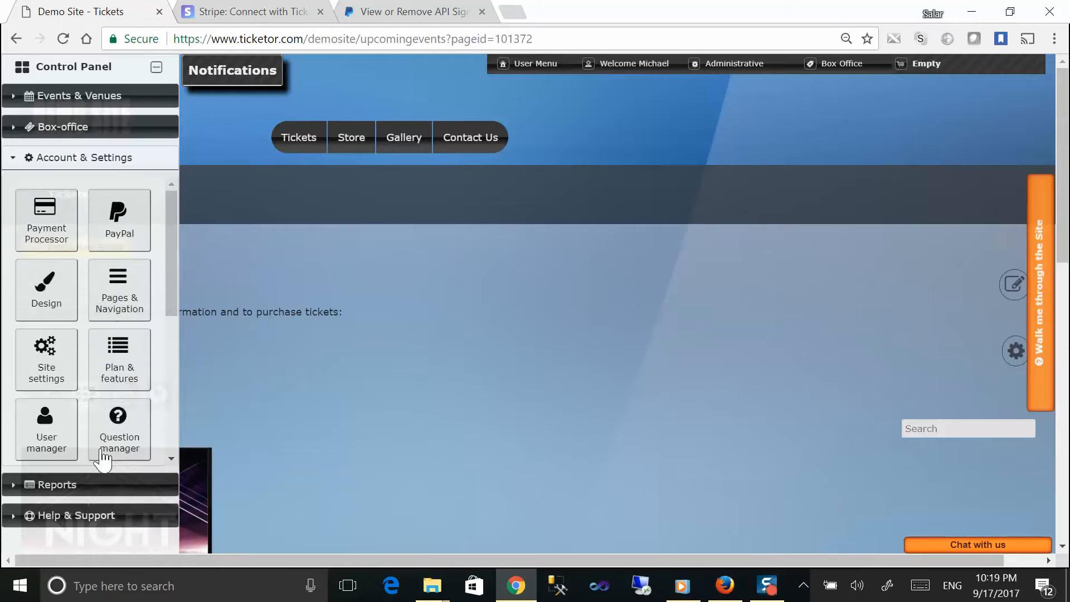
click(114, 228)
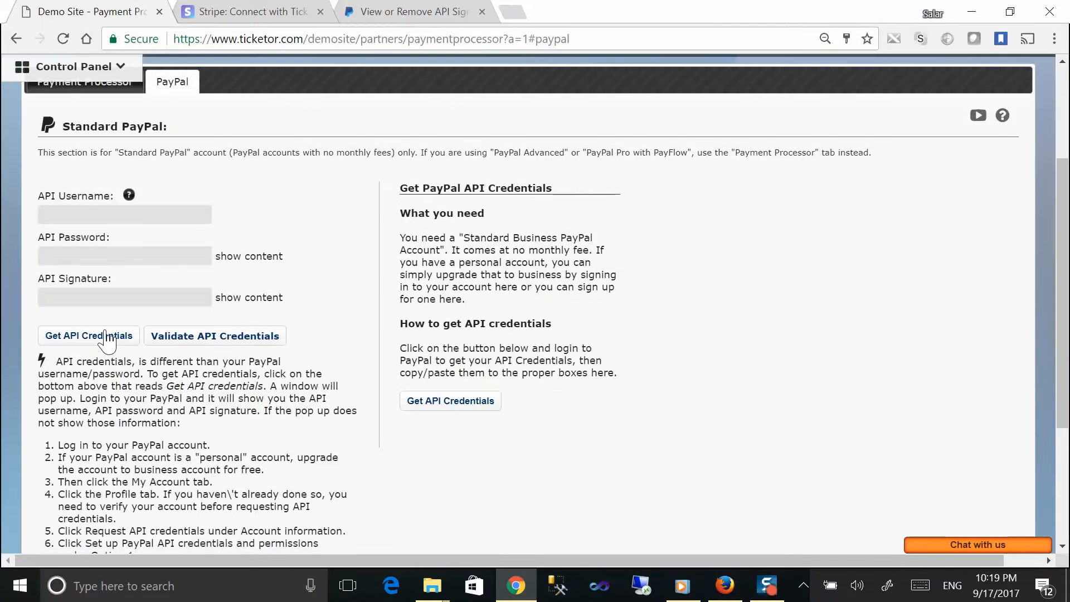
click(106, 339)
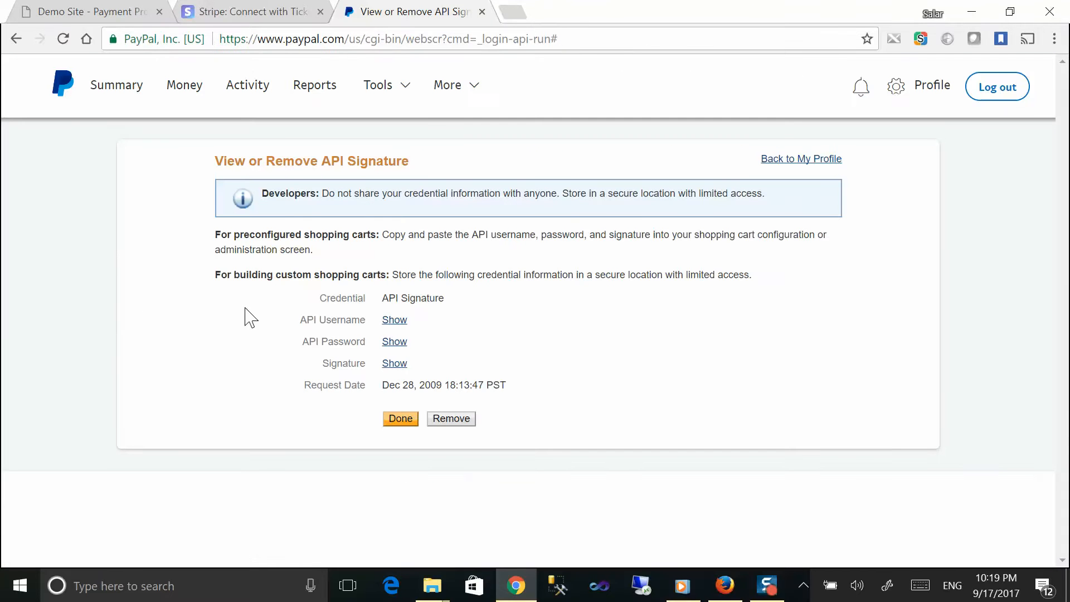
drag(301, 319, 372, 328)
mouse_move(302, 341)
mouse_down()
mouse_move(362, 341)
mouse_move(351, 362)
mouse_move(371, 362)
mouse_up()
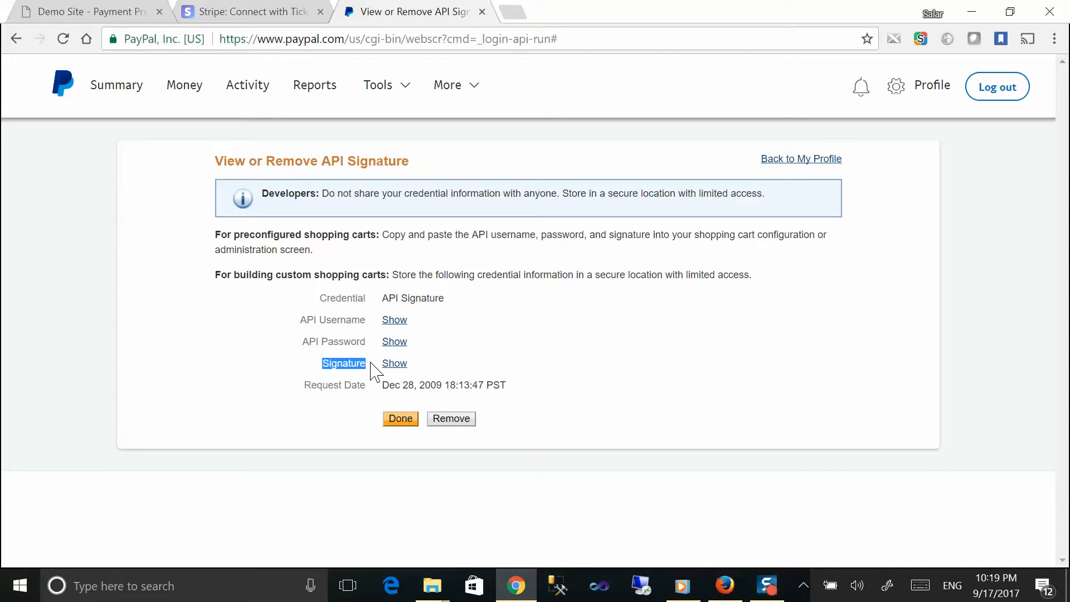
click(410, 369)
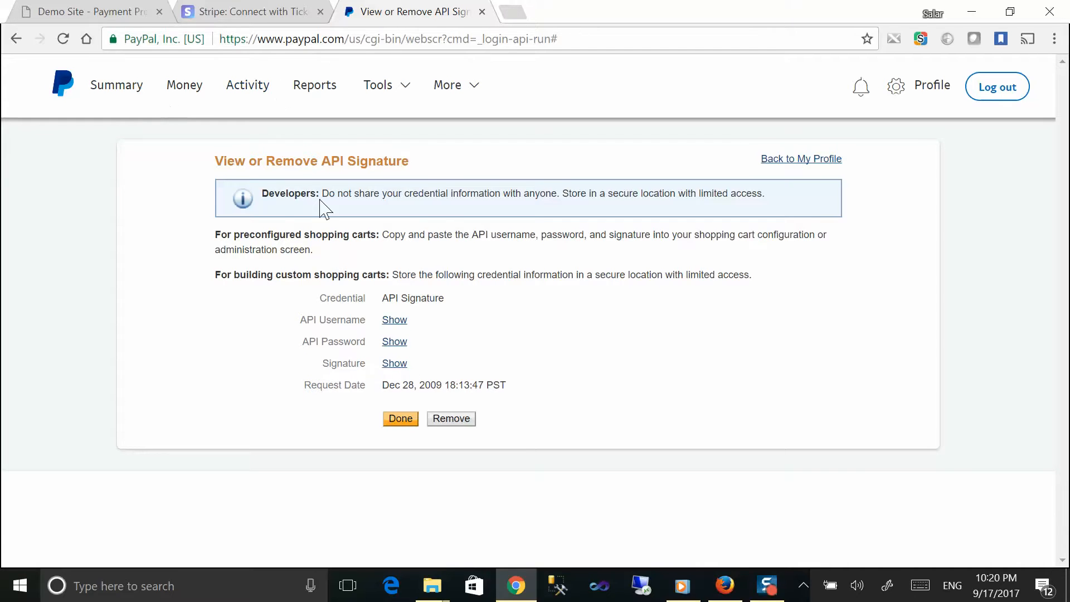
Step: Back in the PayPal settings, point out the API Username, Password and Signature fields
click(92, 13)
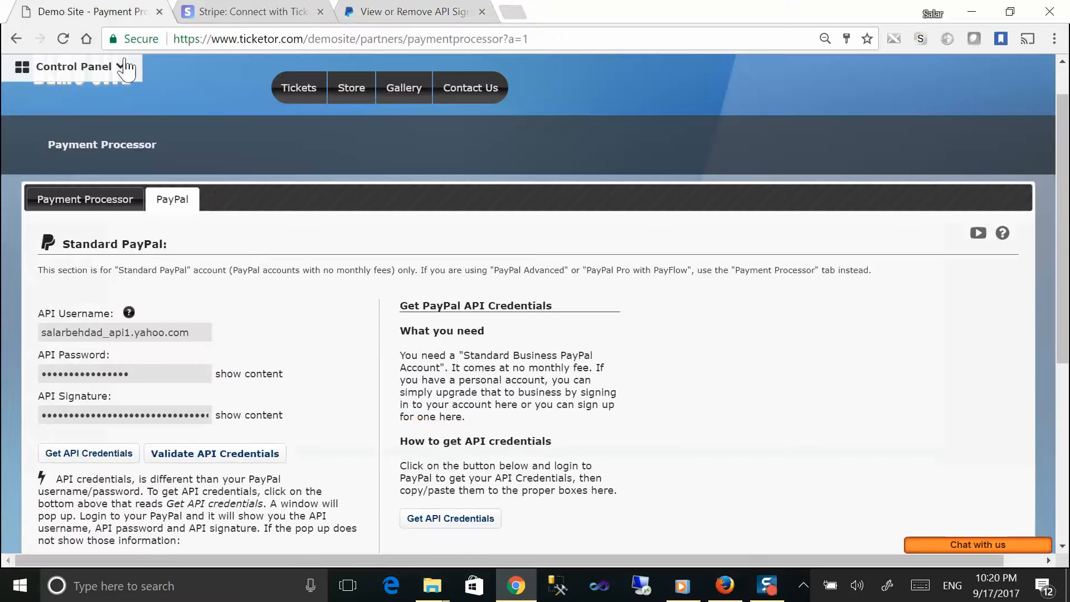
drag(30, 311, 113, 313)
click(105, 313)
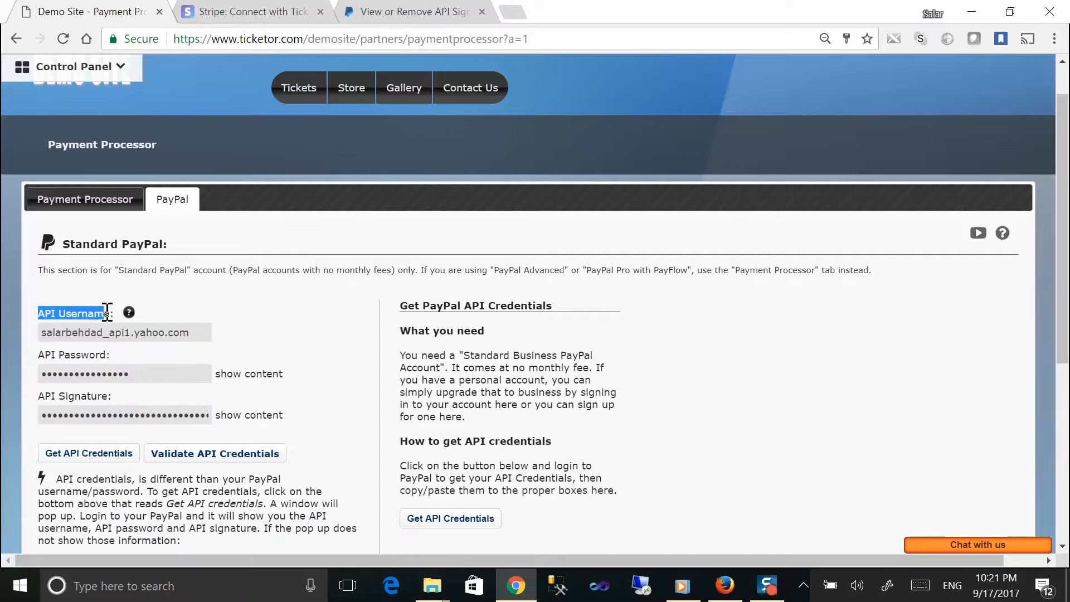
click(40, 355)
drag(40, 355, 111, 354)
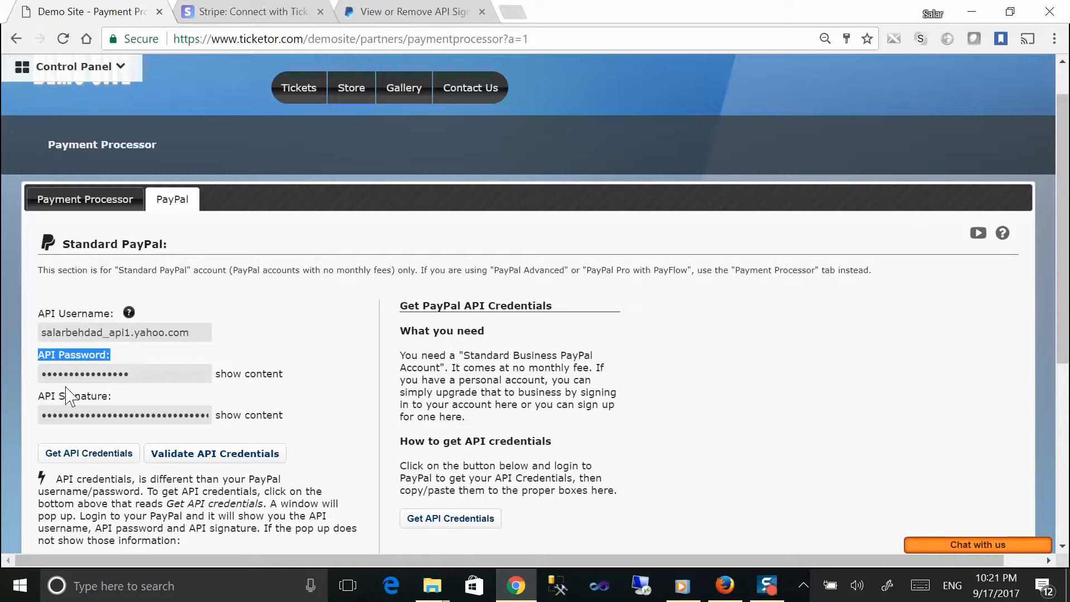
drag(40, 395, 121, 399)
Step: Validate the PayPal API credentials, dismiss the success message, and go to the Tickets page
click(203, 454)
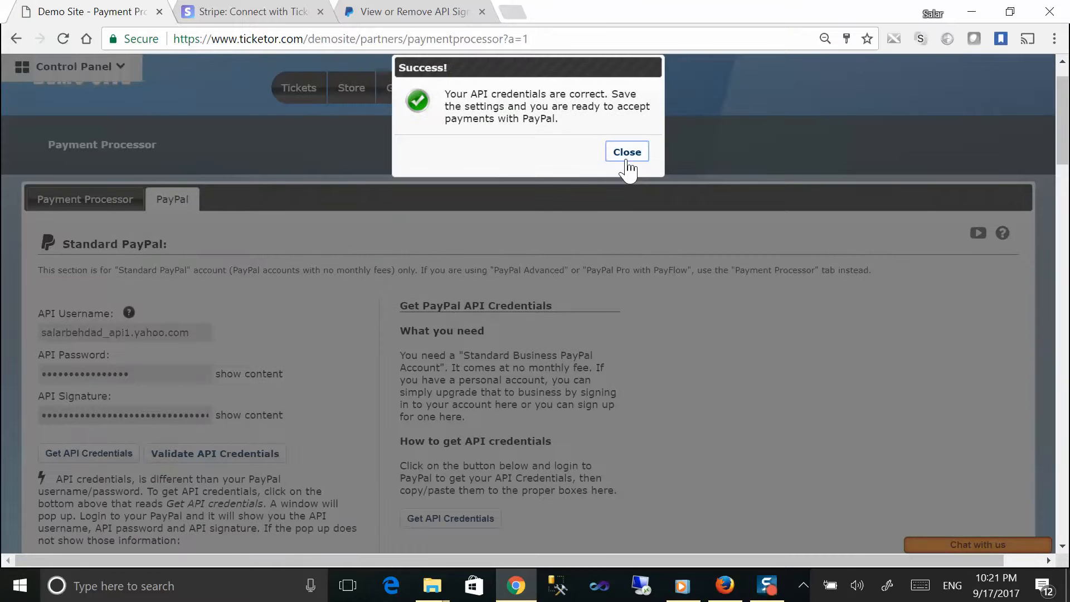
click(627, 160)
scroll(494, 223, down, 5)
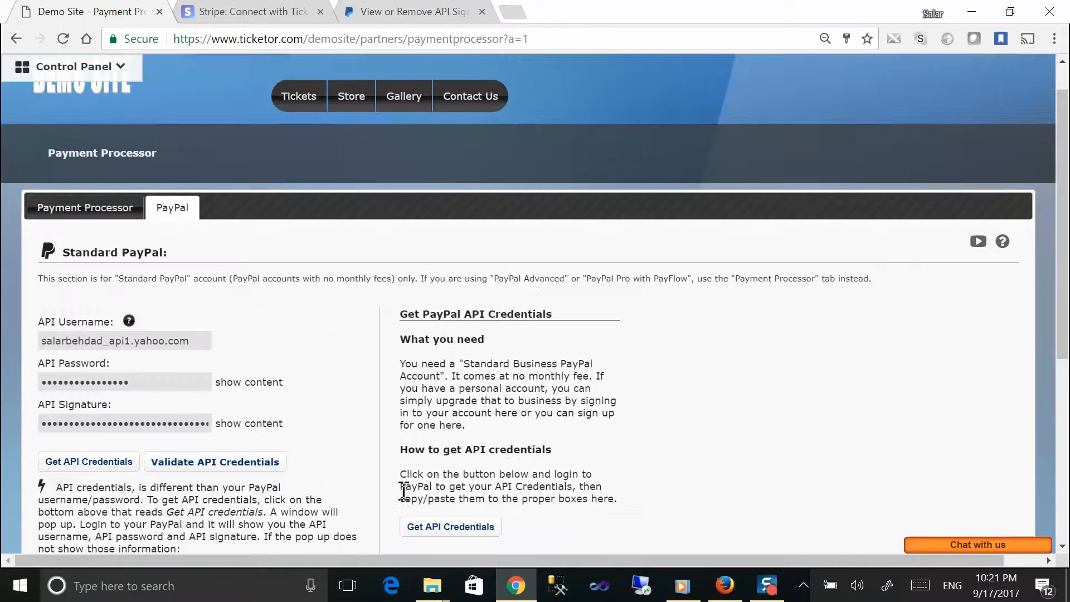
click(306, 142)
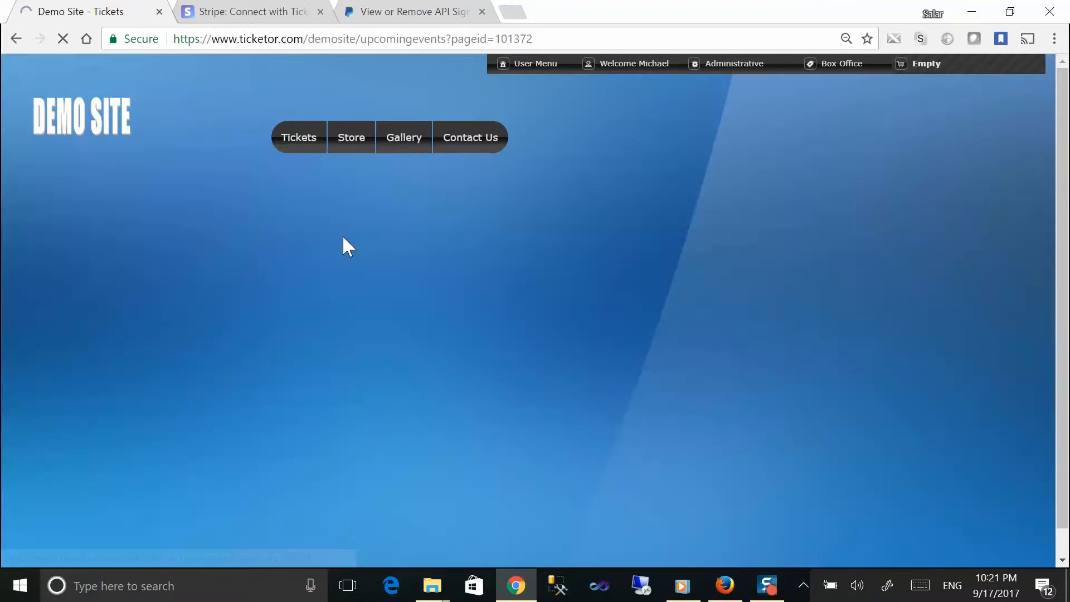
Step: Scroll through the Tickets page to review the Night City event listing
scroll(348, 248, down, 5)
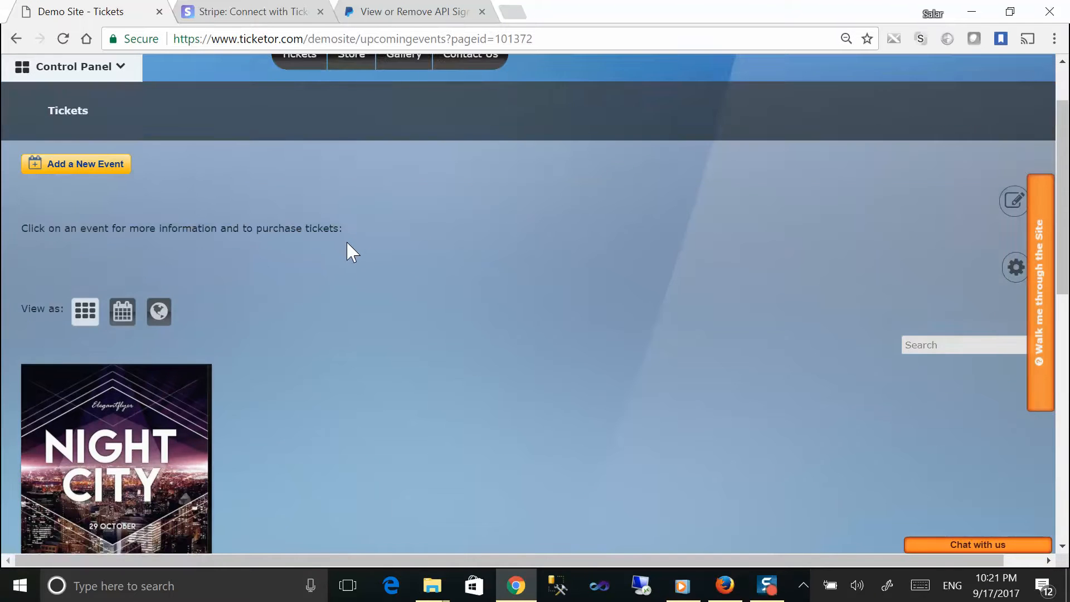
mouse_move(153, 298)
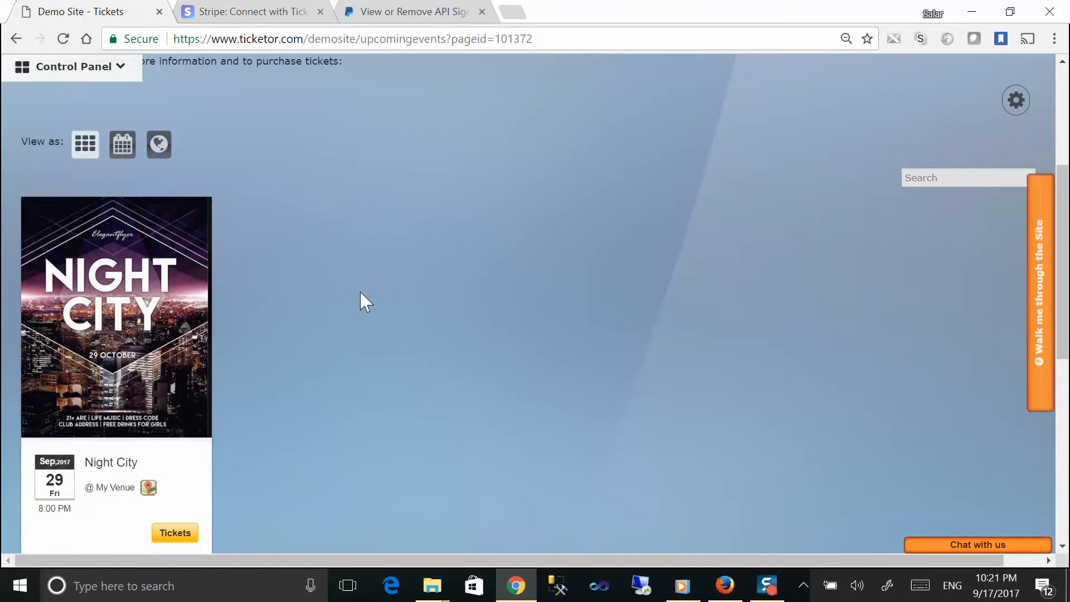
scroll(409, 303, down, 8)
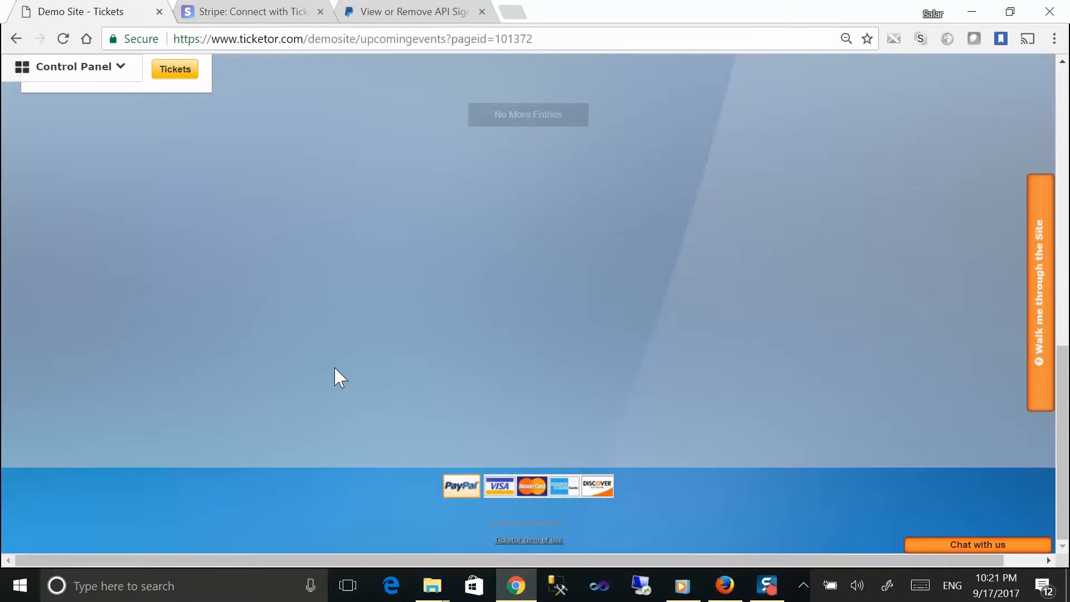
scroll(340, 378, up, 10)
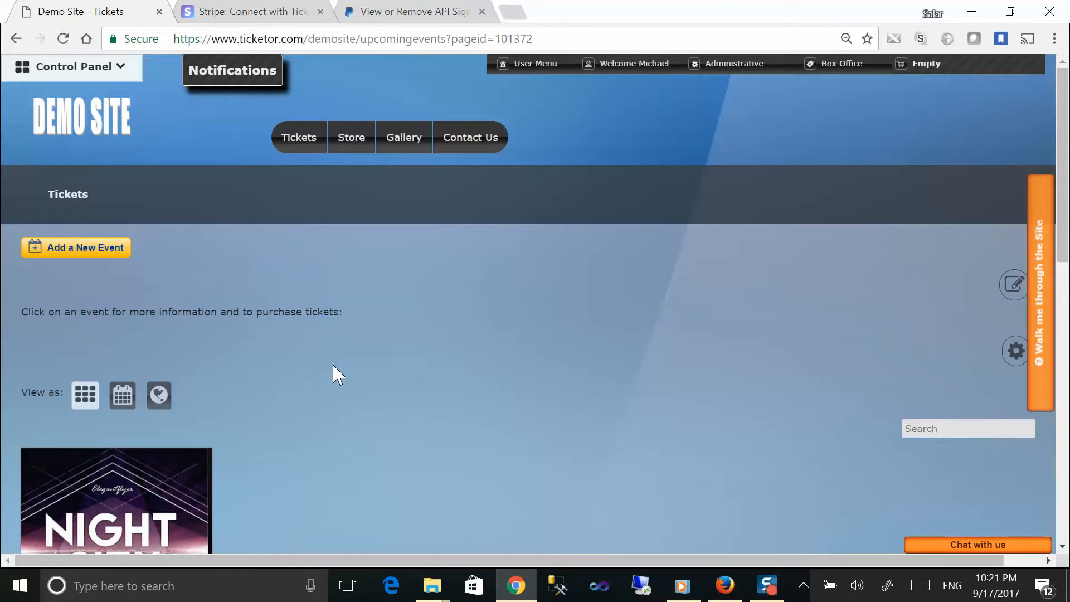
Step: Highlight the demo site's base web address, then open the Control Panel
click(300, 40)
click(355, 40)
drag(356, 38, 174, 41)
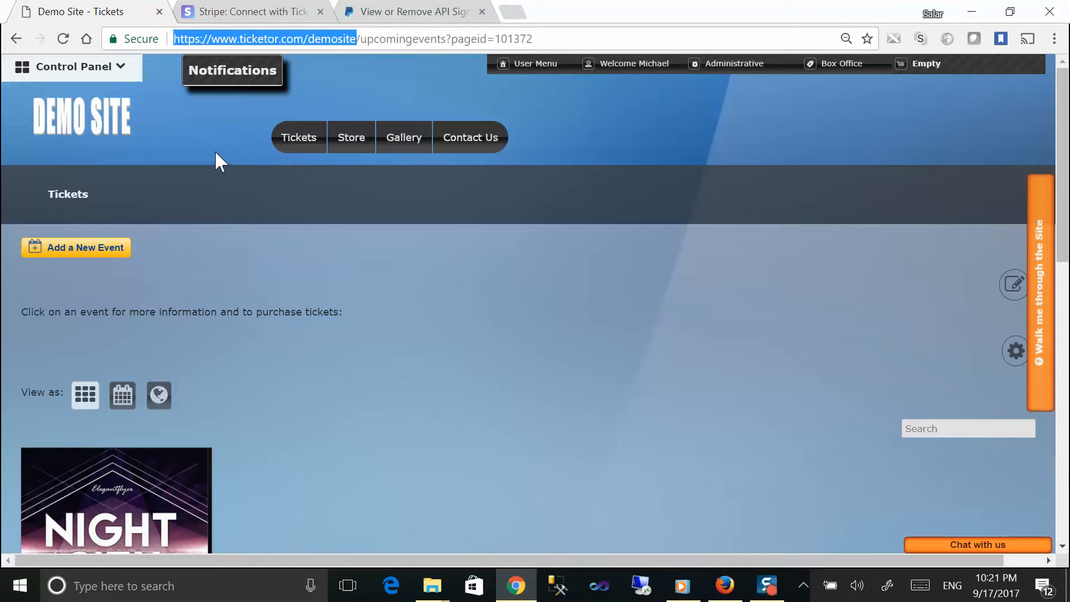
click(124, 75)
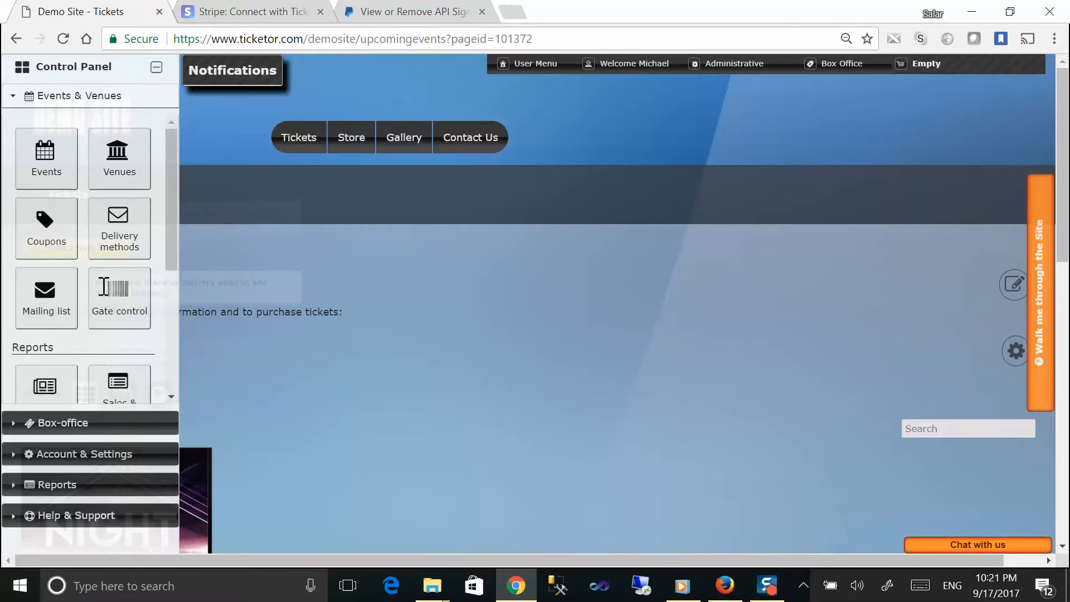
Step: In the site designer, preview and apply the Background Picture design
click(79, 454)
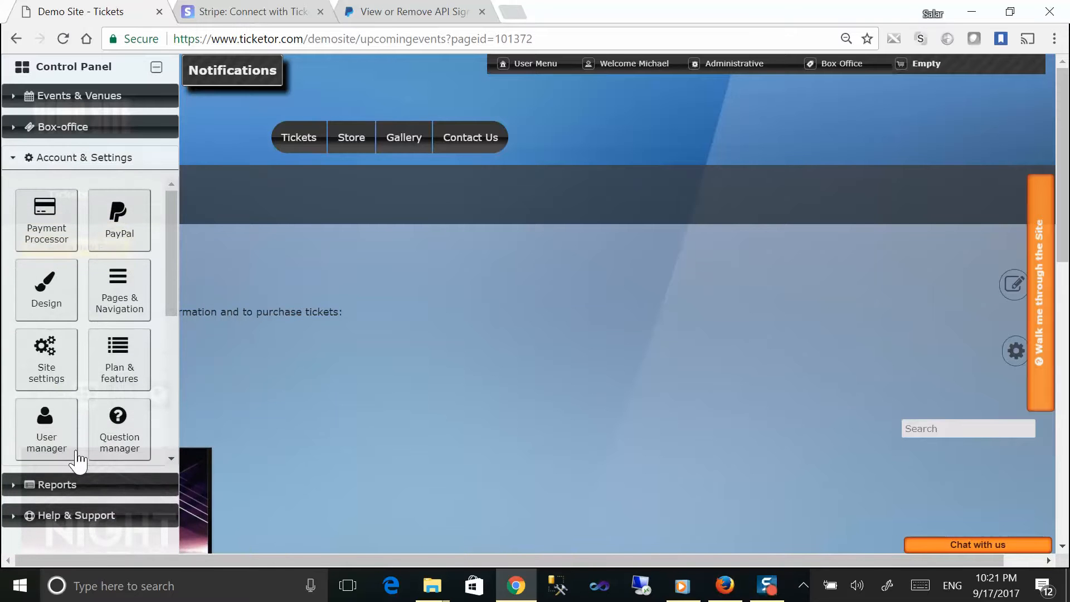
click(41, 291)
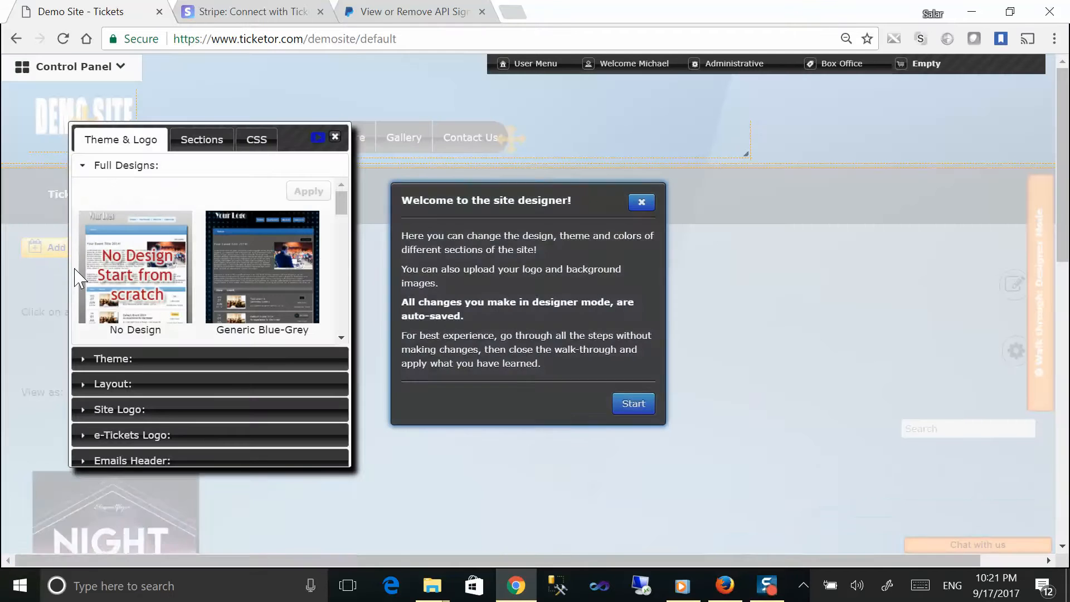
click(641, 202)
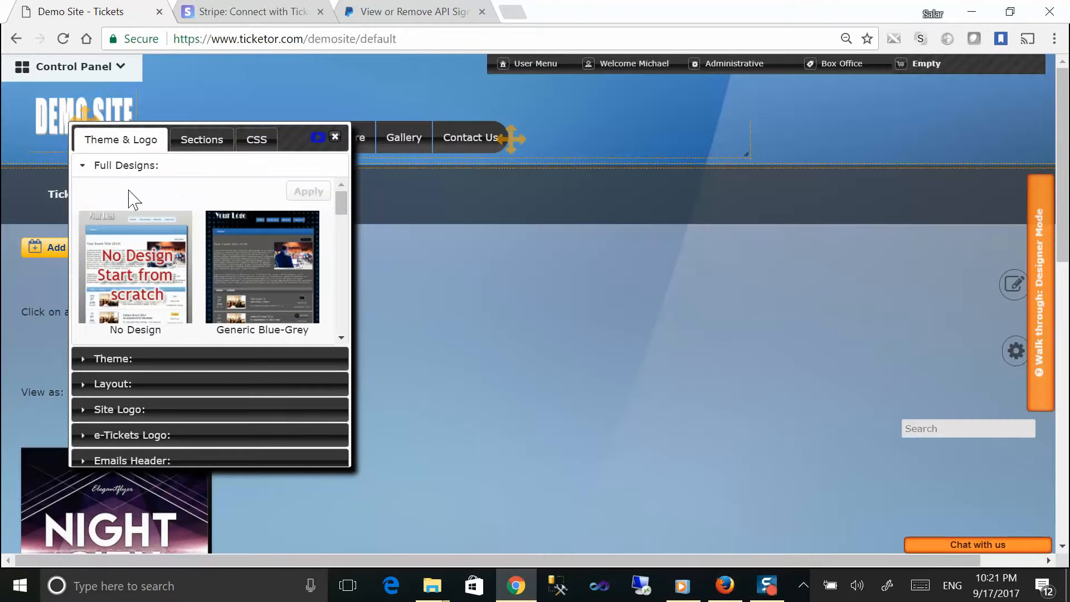
drag(341, 204, 350, 333)
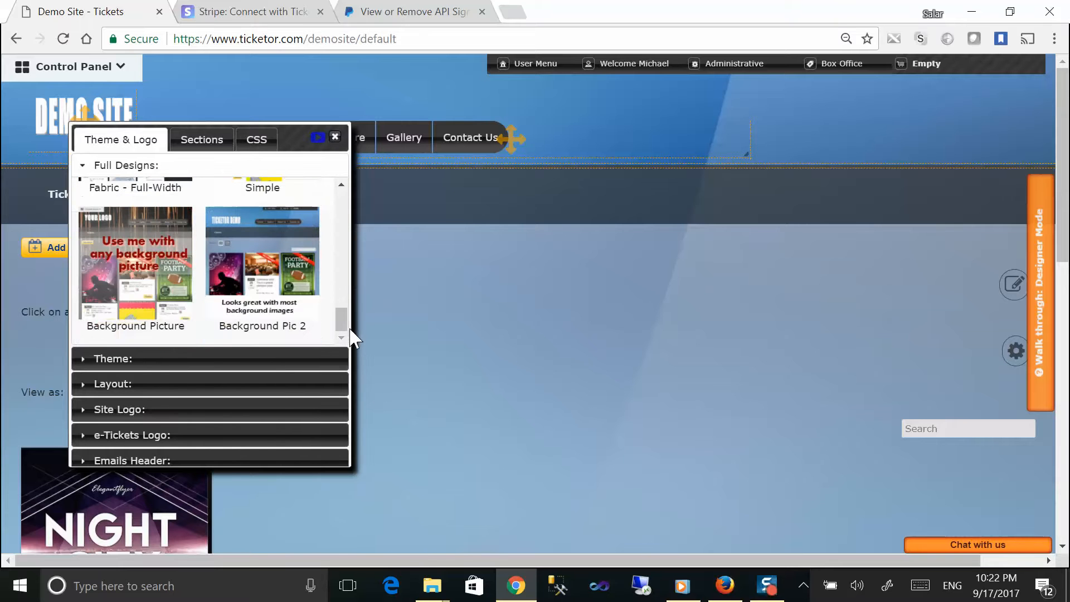
click(151, 264)
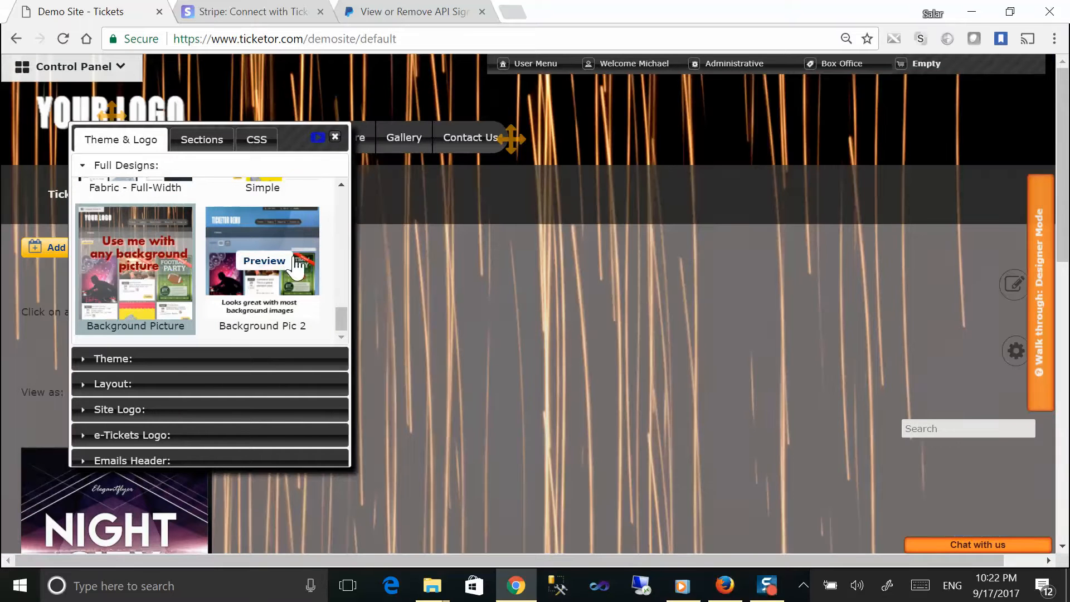
drag(345, 322, 341, 187)
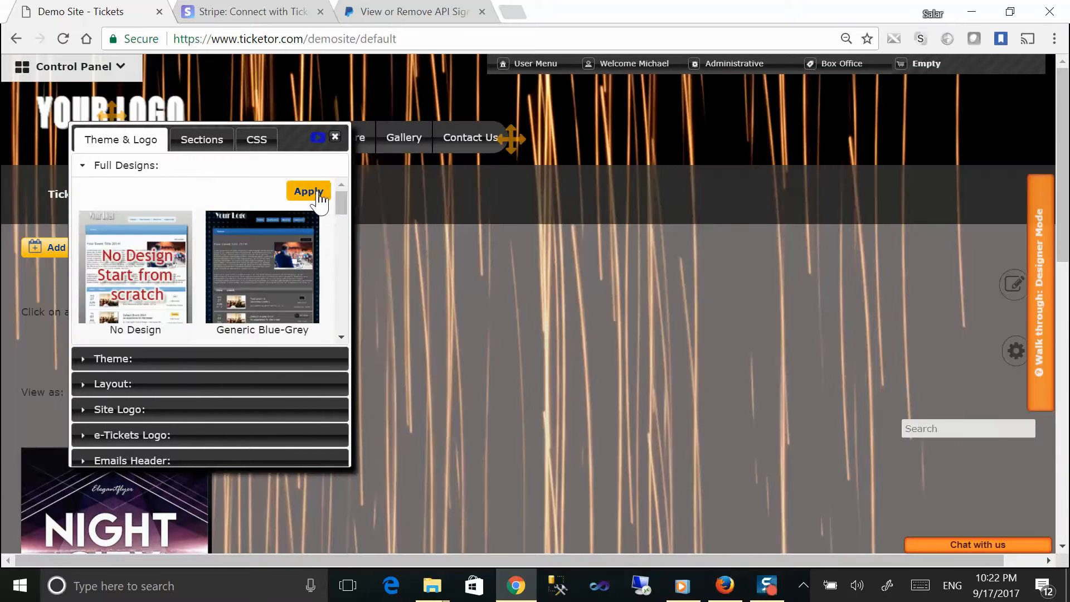
click(316, 189)
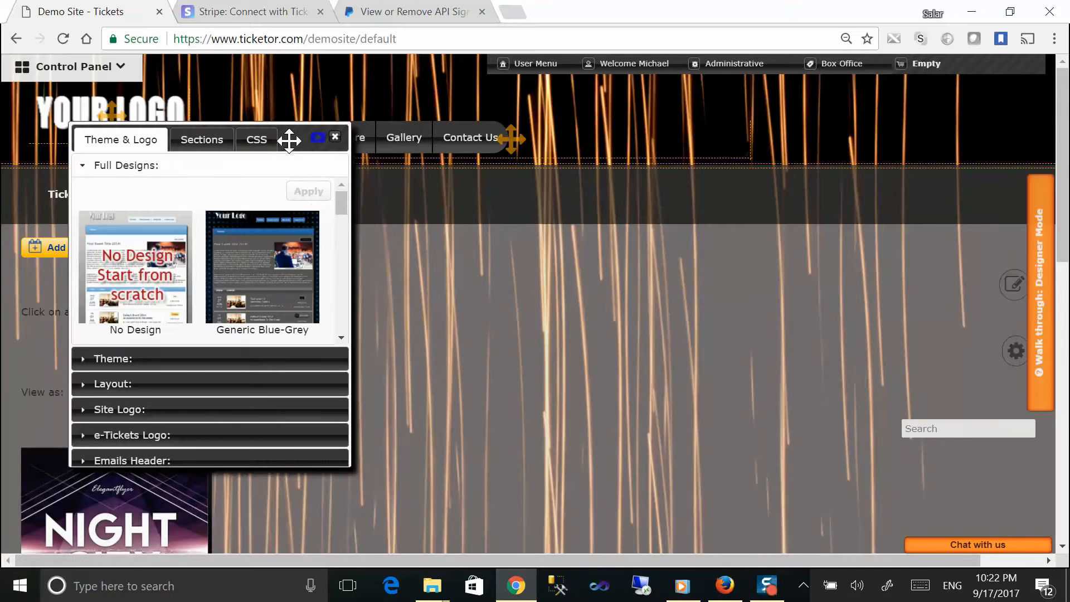
Step: Upload Demo Site.png as the new site logo
drag(292, 141, 472, 178)
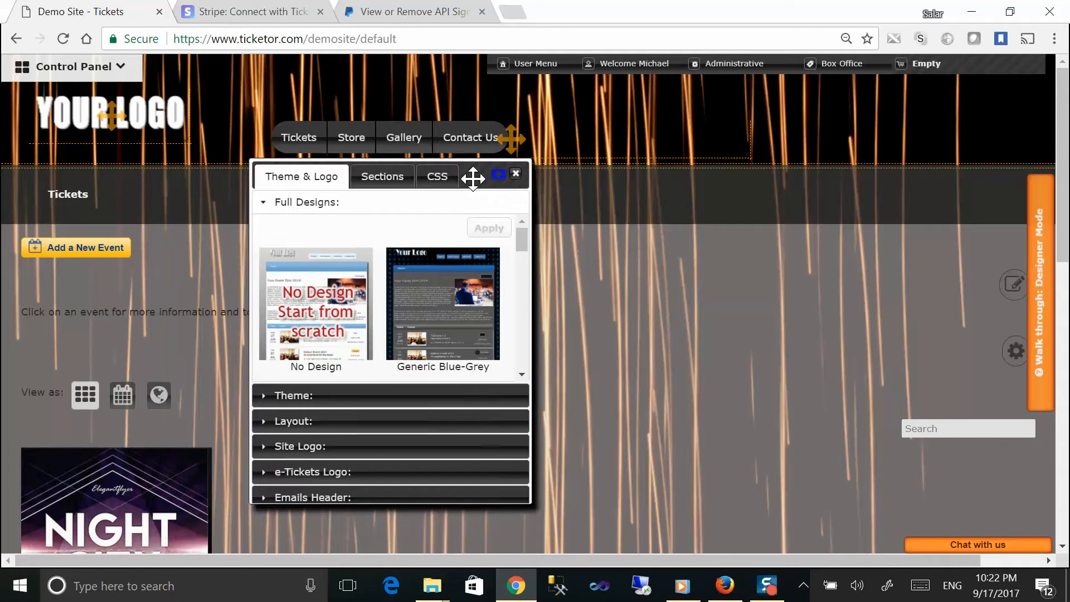
mouse_move(77, 134)
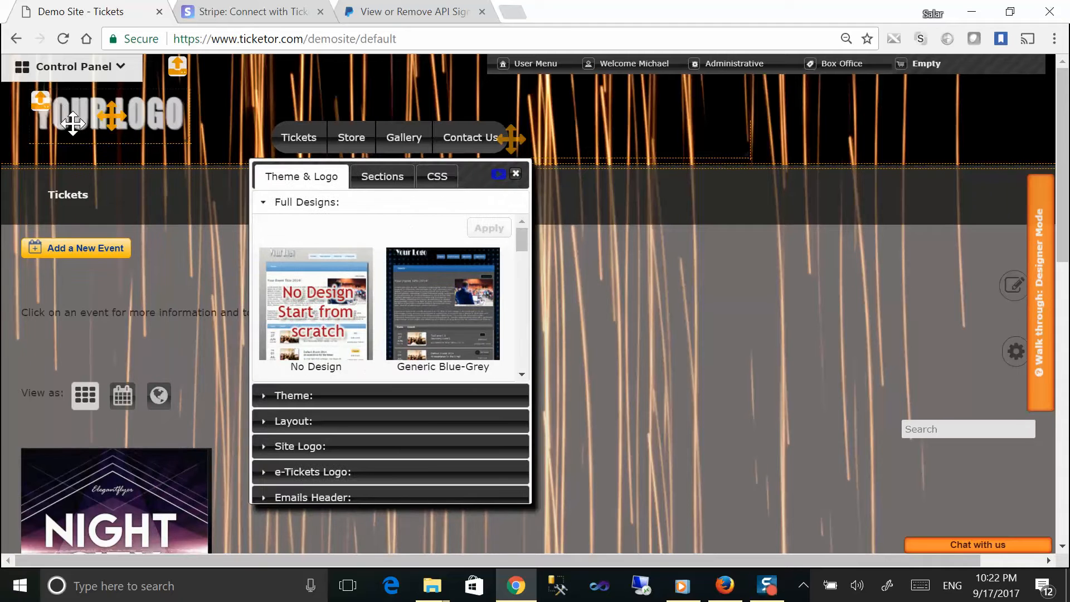
click(40, 101)
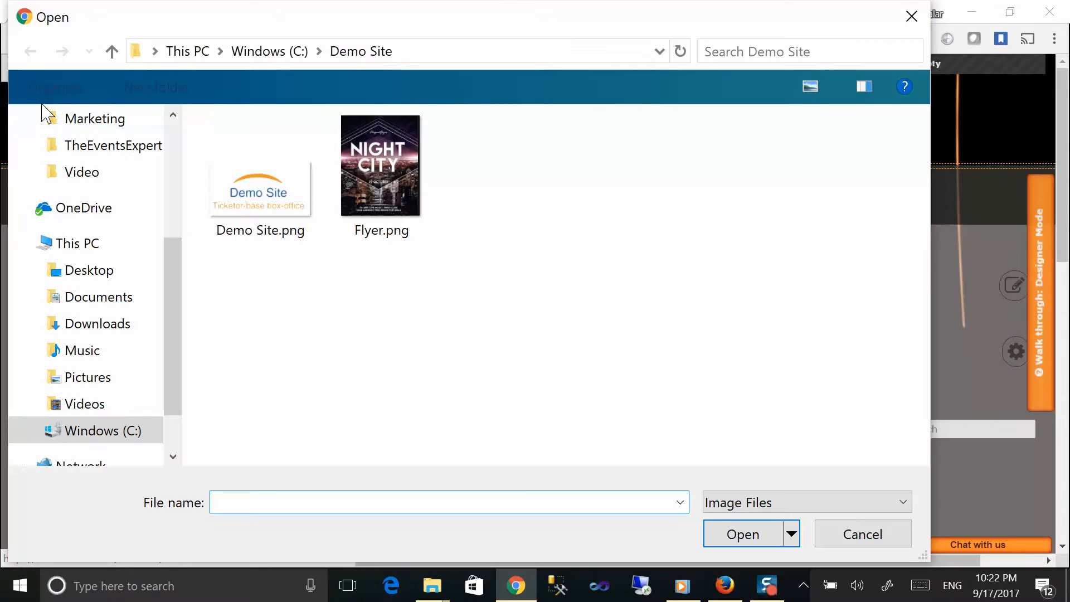
click(261, 190)
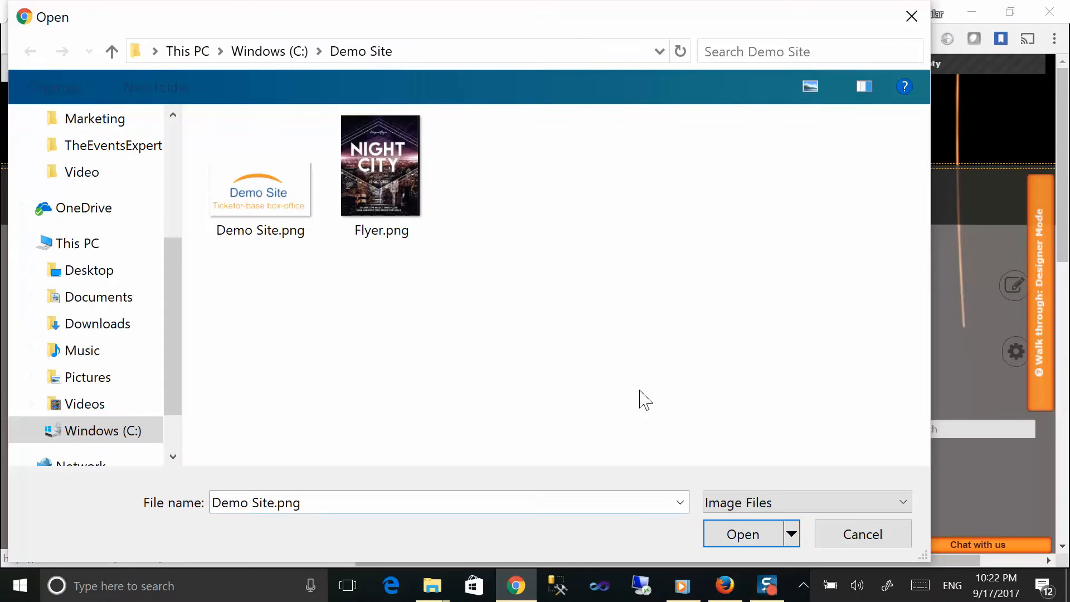
click(723, 526)
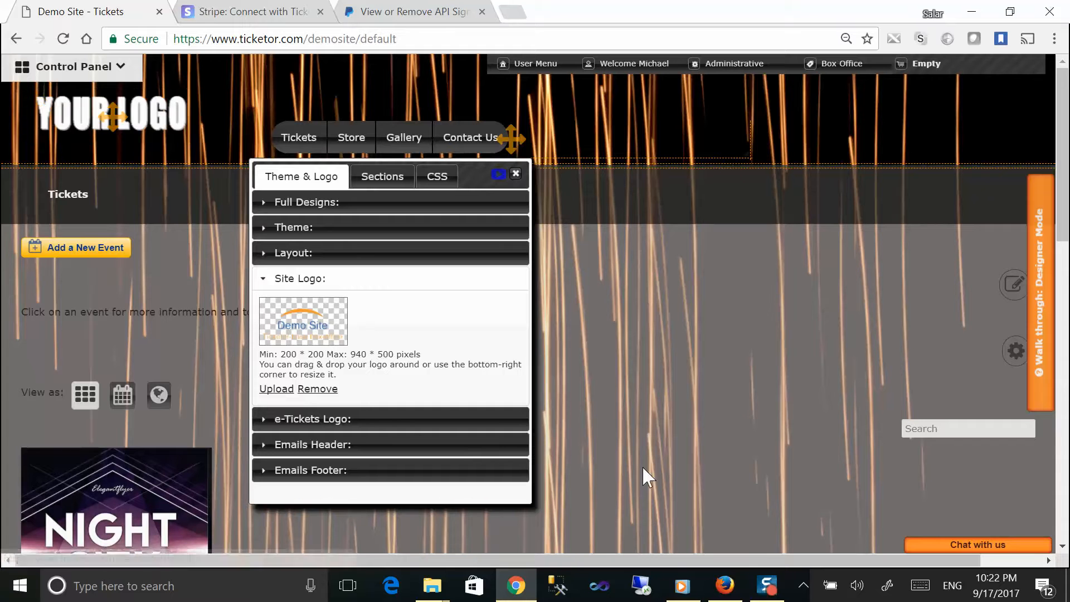
Step: Drag the Demo Site logo into the header's top-left corner and shrink it slightly
drag(212, 154, 228, 138)
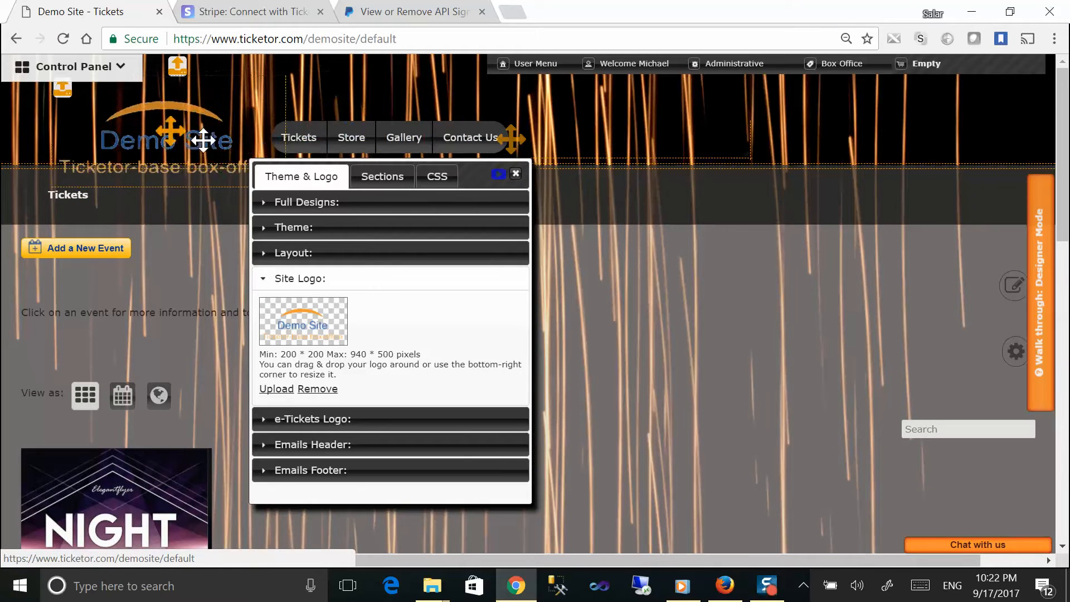
drag(470, 172, 509, 198)
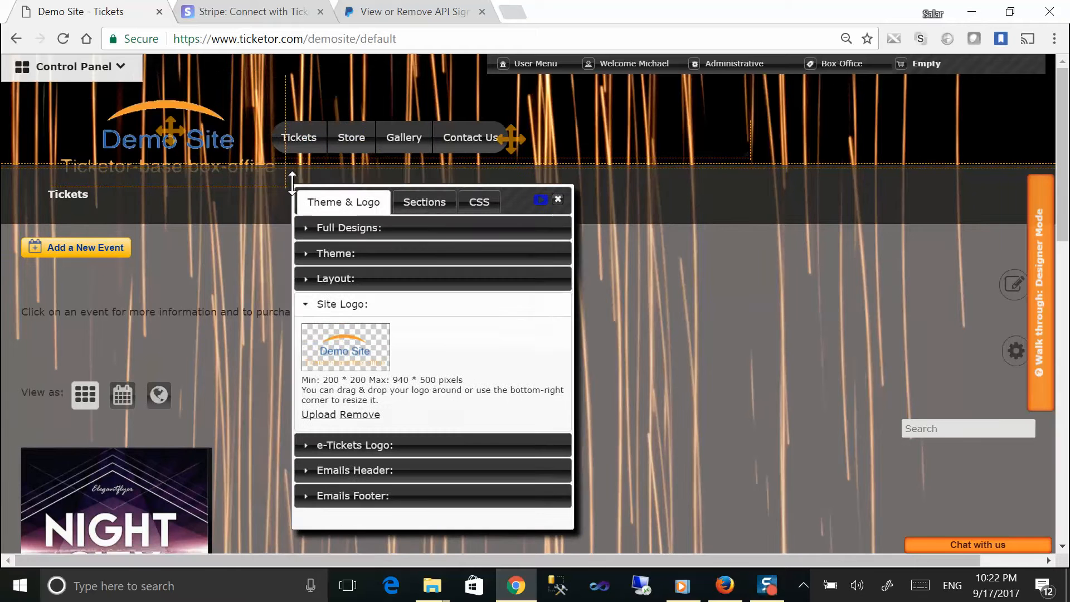
drag(235, 119, 214, 97)
drag(264, 166, 208, 157)
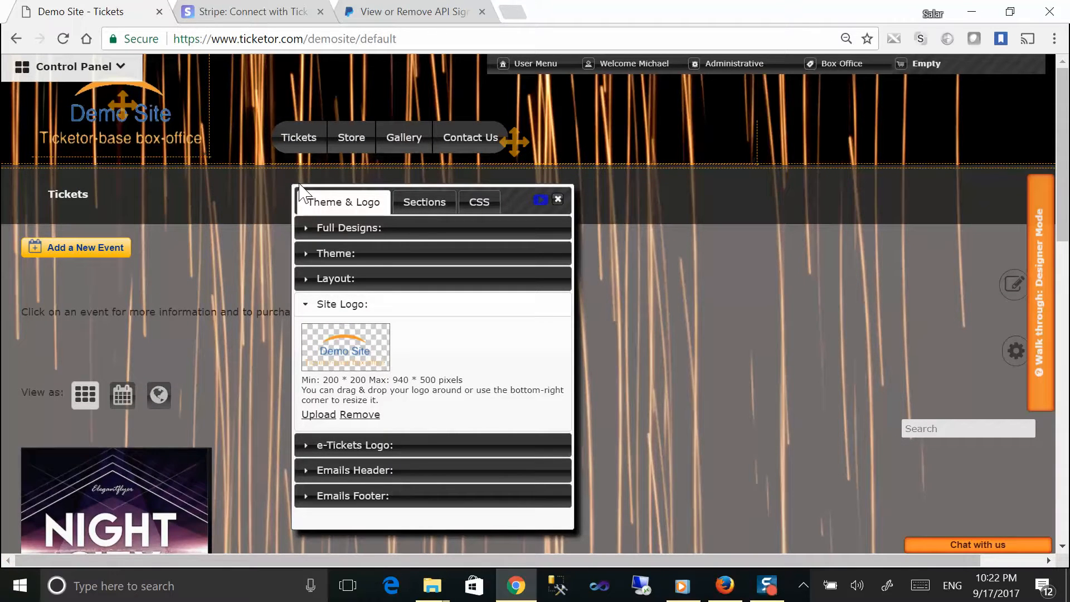
click(424, 203)
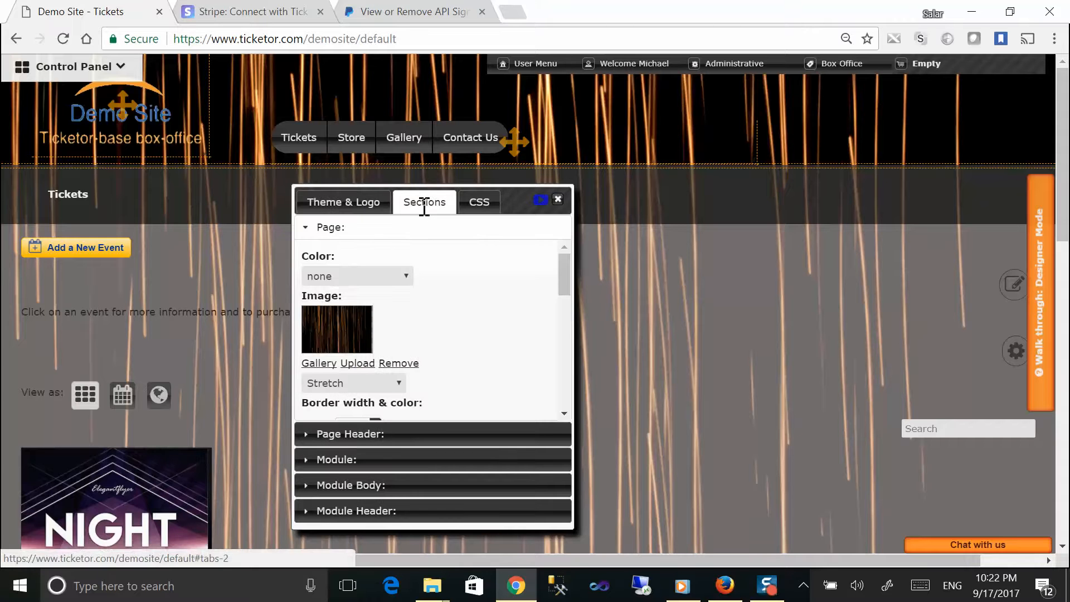
Step: Set the blue paint image from Abstract gallery page 4 as page background, then close the designer
click(320, 362)
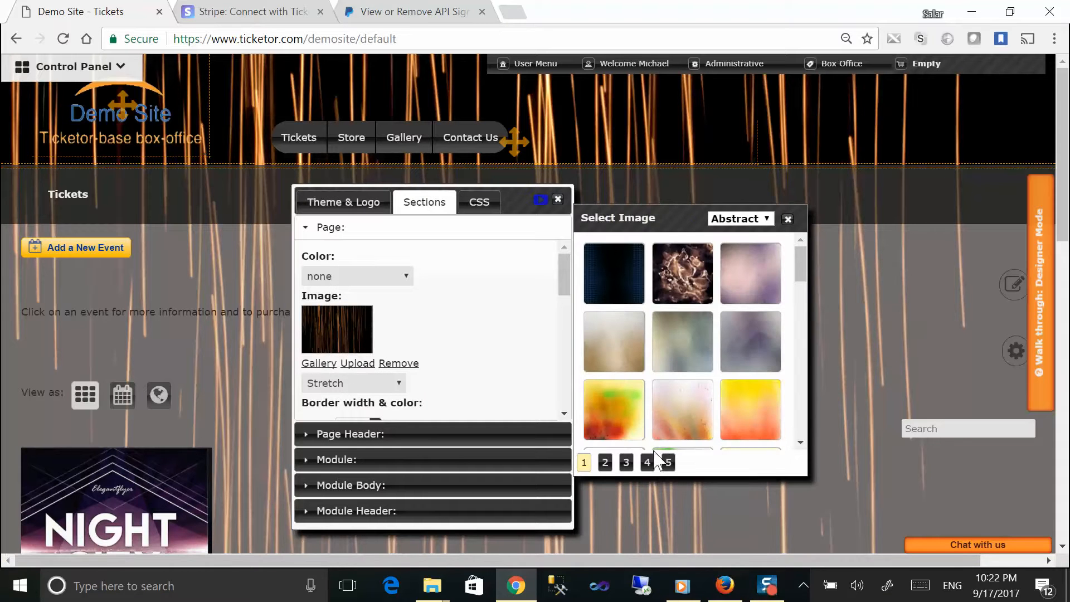
click(647, 462)
click(693, 410)
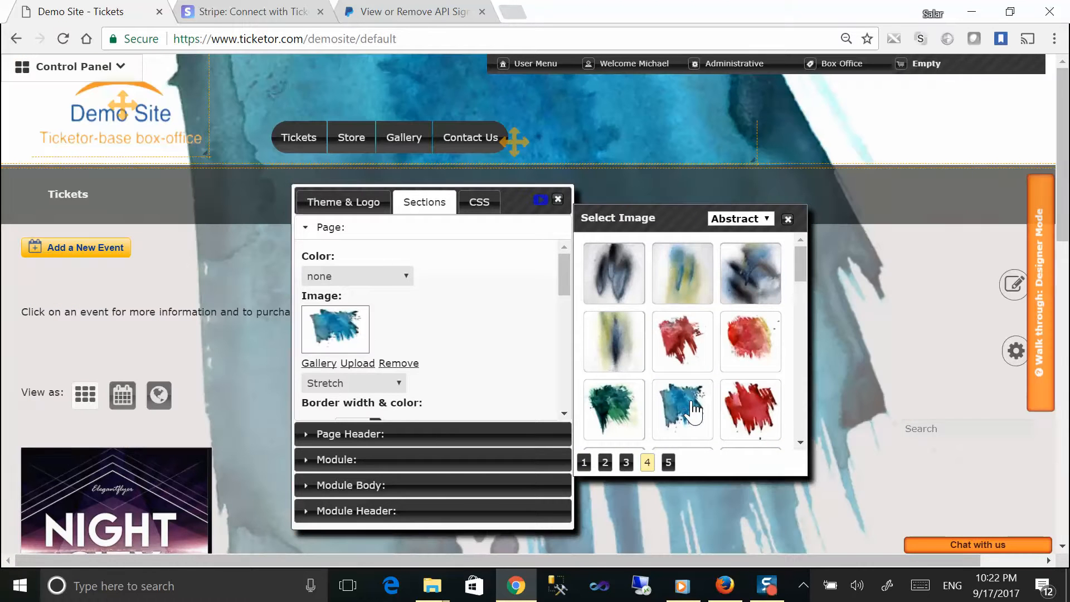
click(787, 219)
click(557, 199)
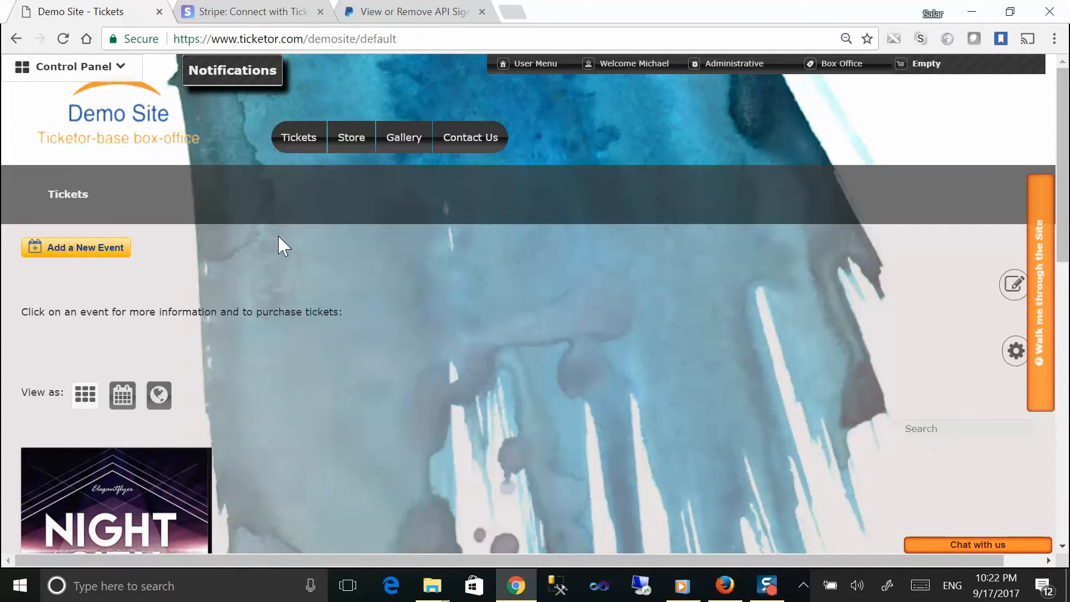
scroll(279, 245, down, 6)
scroll(279, 253, up, 6)
mouse_move(625, 72)
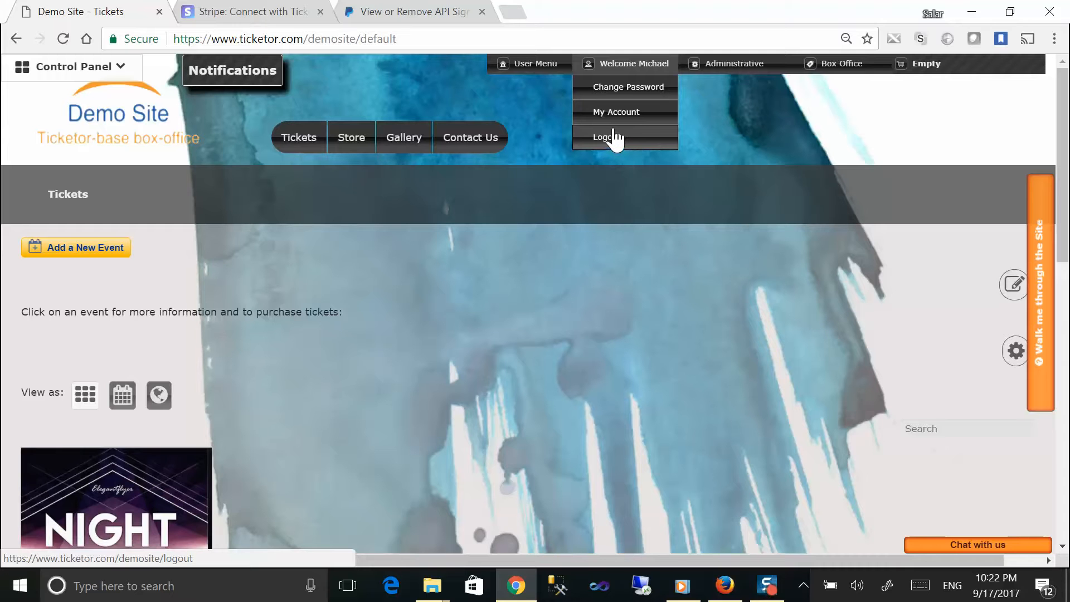
Step: In Firefox, reload ticketor.com/demosite as a signed-out visitor and scroll to the Night City card
click(724, 585)
click(248, 47)
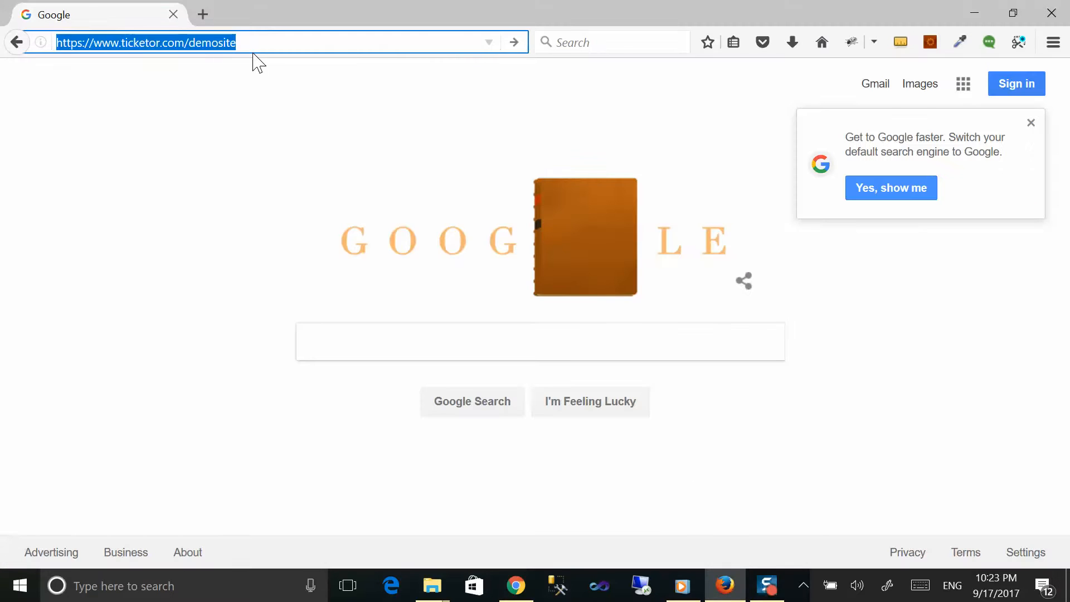
key(Return)
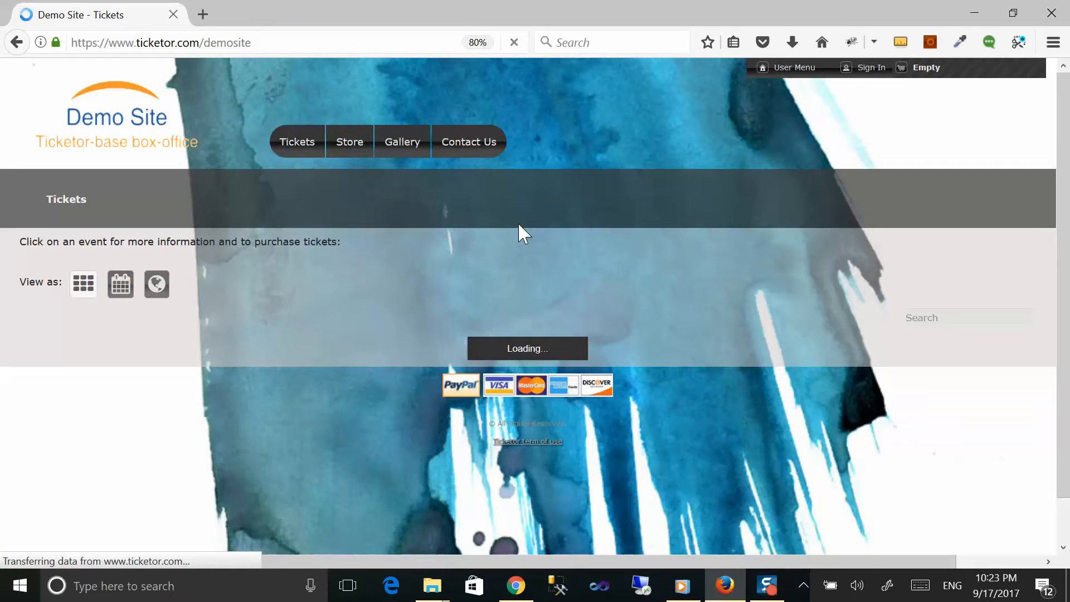
scroll(428, 298, down, 4)
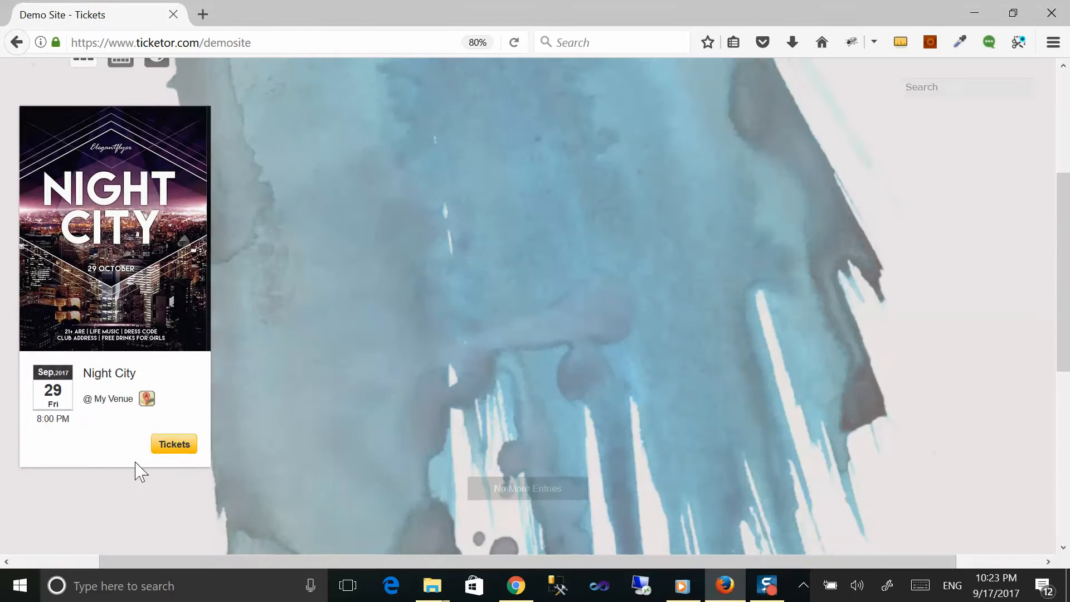
Step: Choose 2 General, 2 General - Kids and 1 VIP - Early Bird Night City tickets, add to cart, and check out
click(175, 446)
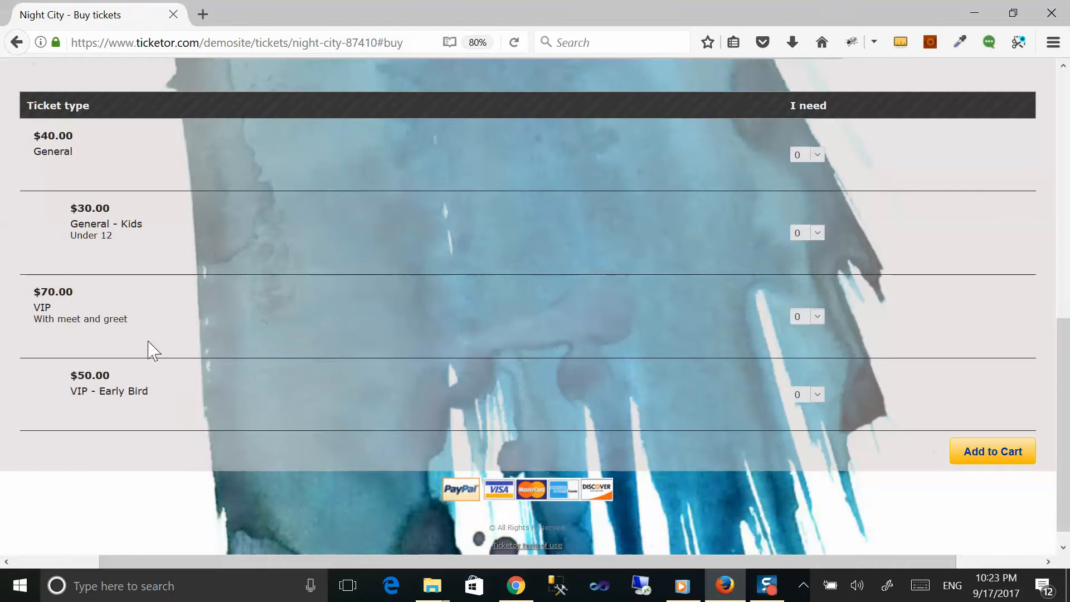
click(804, 154)
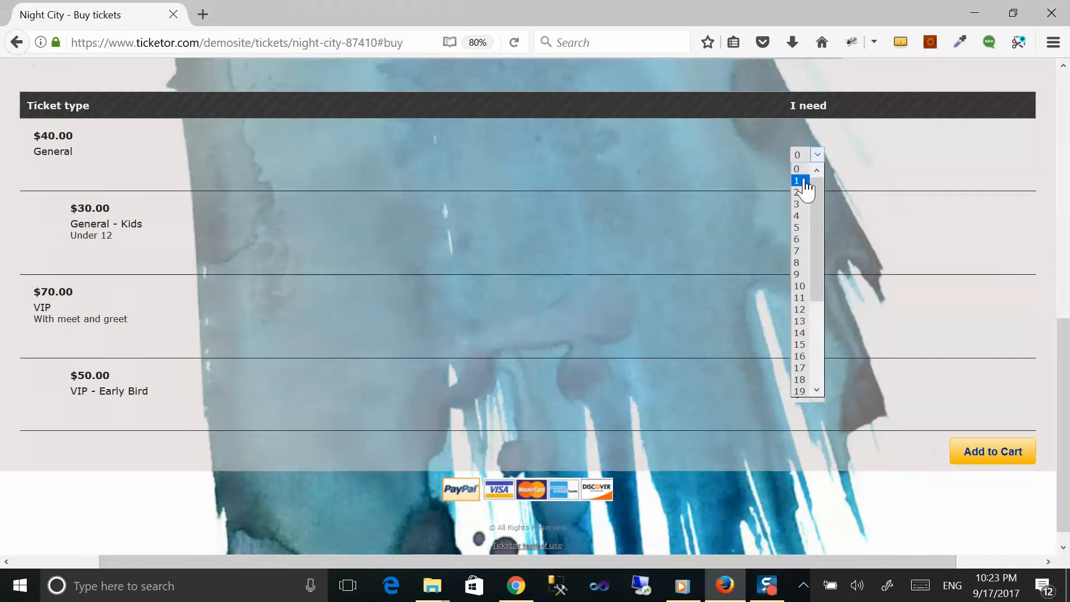
click(800, 192)
click(802, 233)
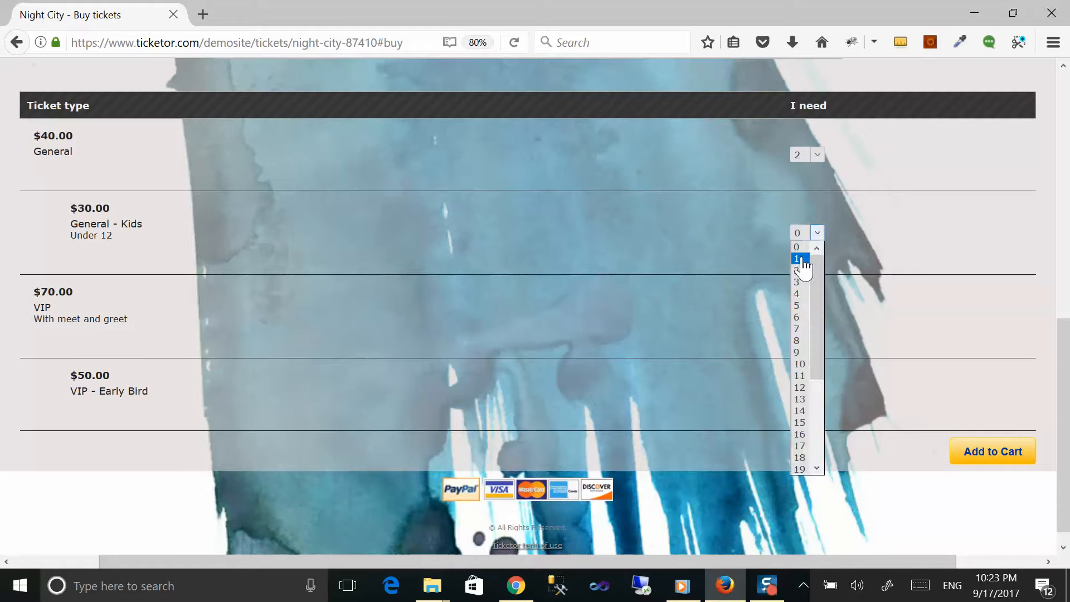
click(802, 263)
click(802, 395)
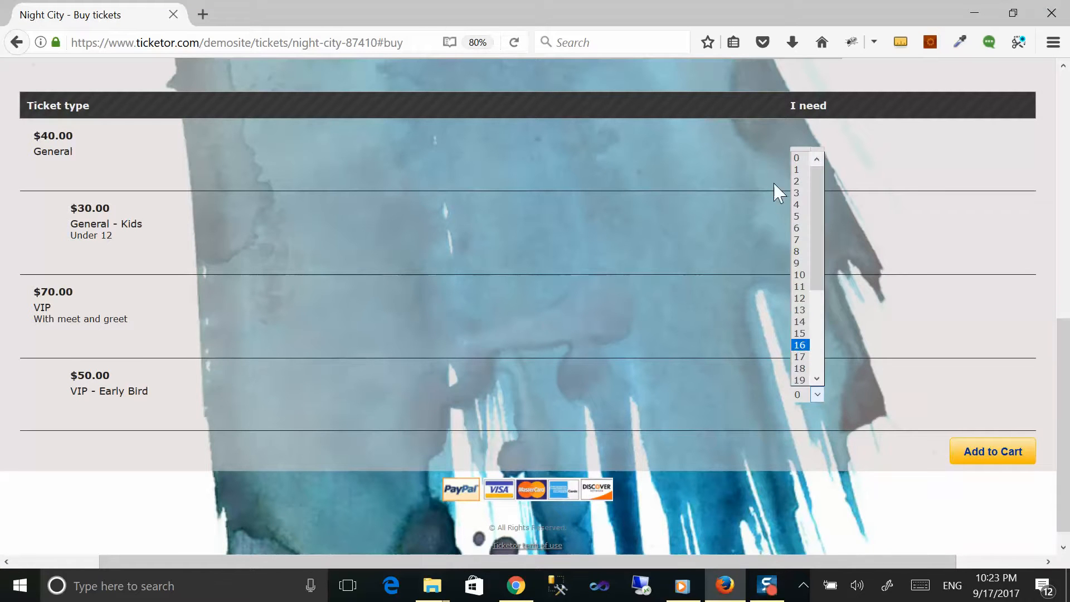
click(797, 169)
click(988, 453)
click(580, 337)
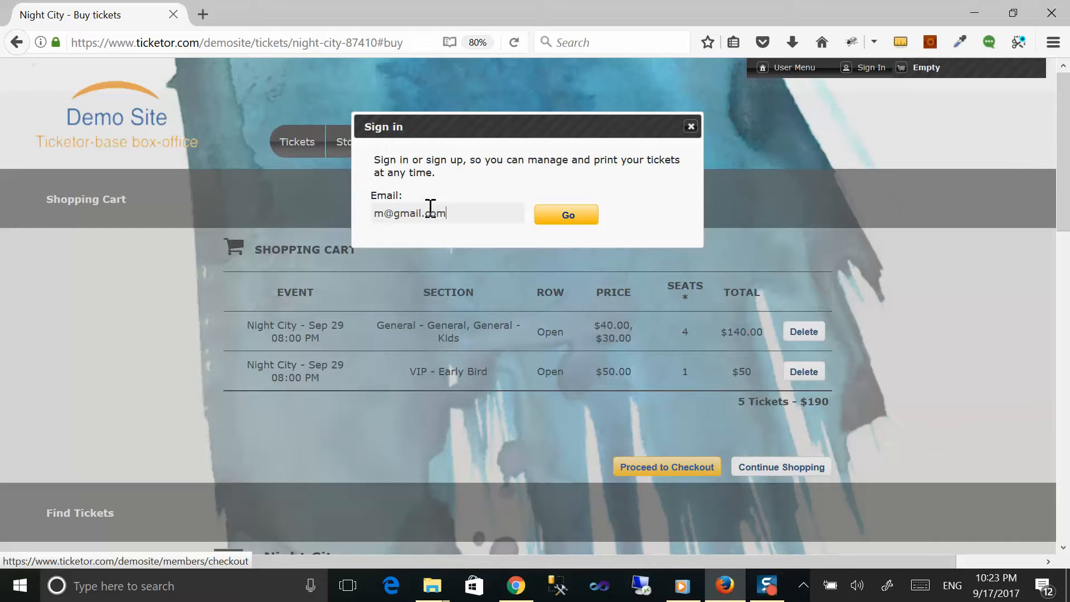
Step: Submit the buyer's e-mail, enter their first name, last name and phone, and accept the terms
key(Return)
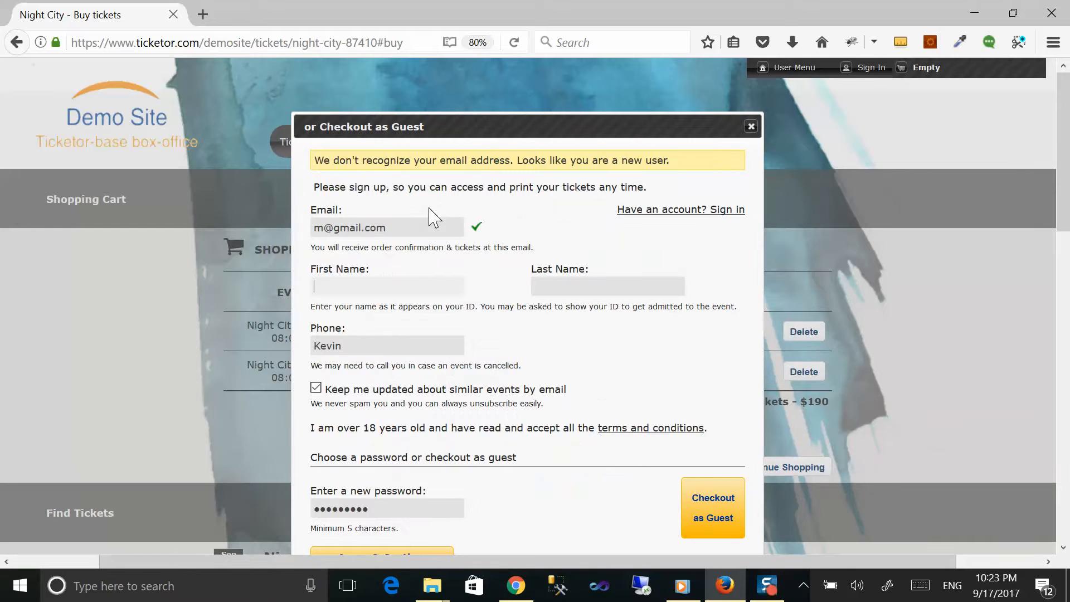
key(Tab)
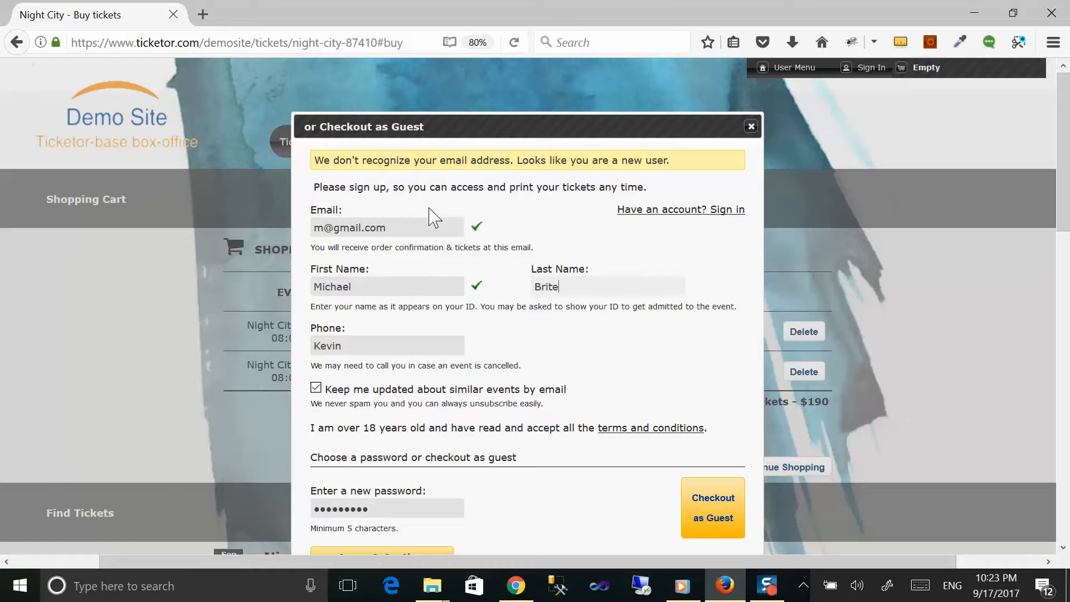
key(Tab)
text(123)
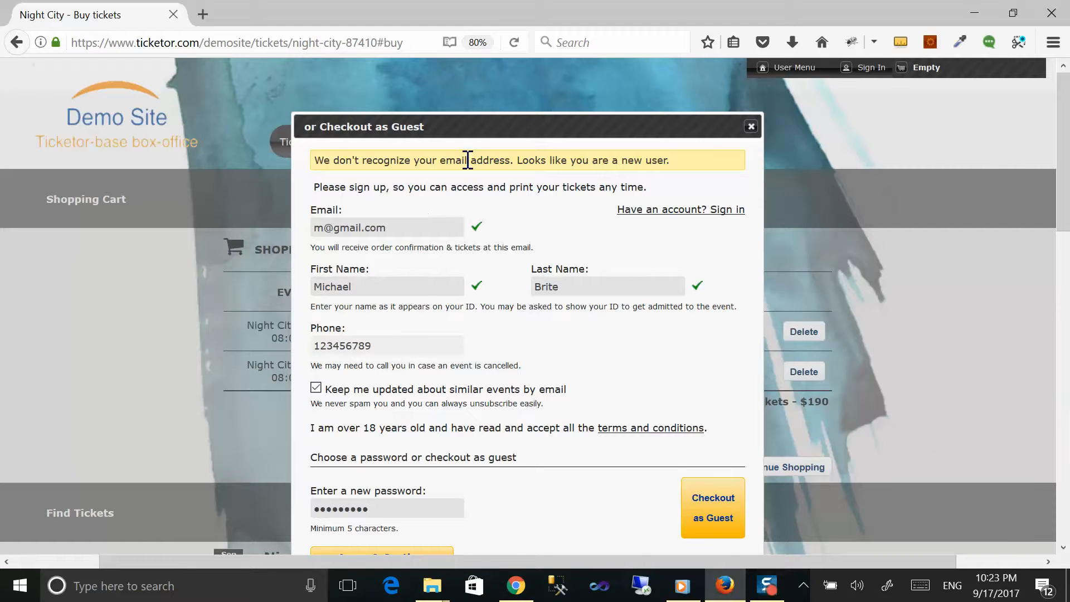
scroll(540, 240, down, 3)
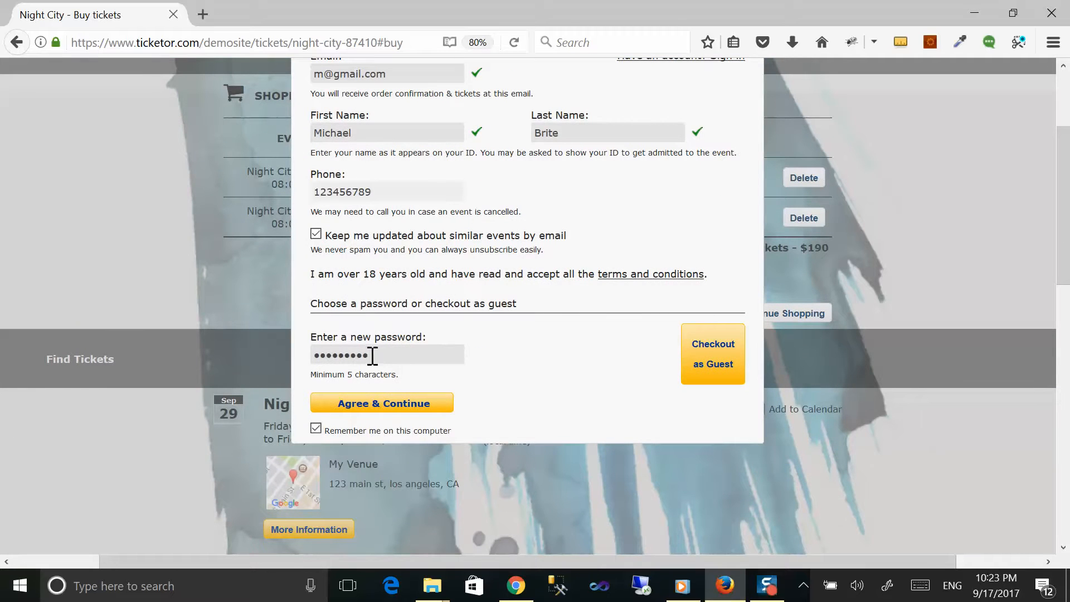
click(723, 365)
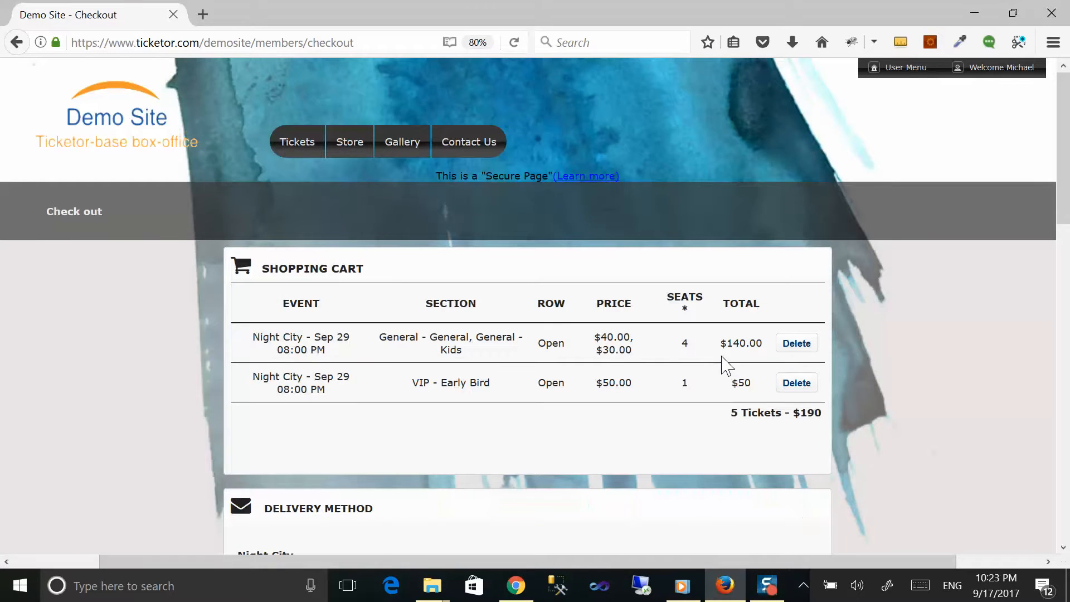
Step: Fill in the billing street address, city and zip code using the suggested entries
scroll(713, 372, down, 3)
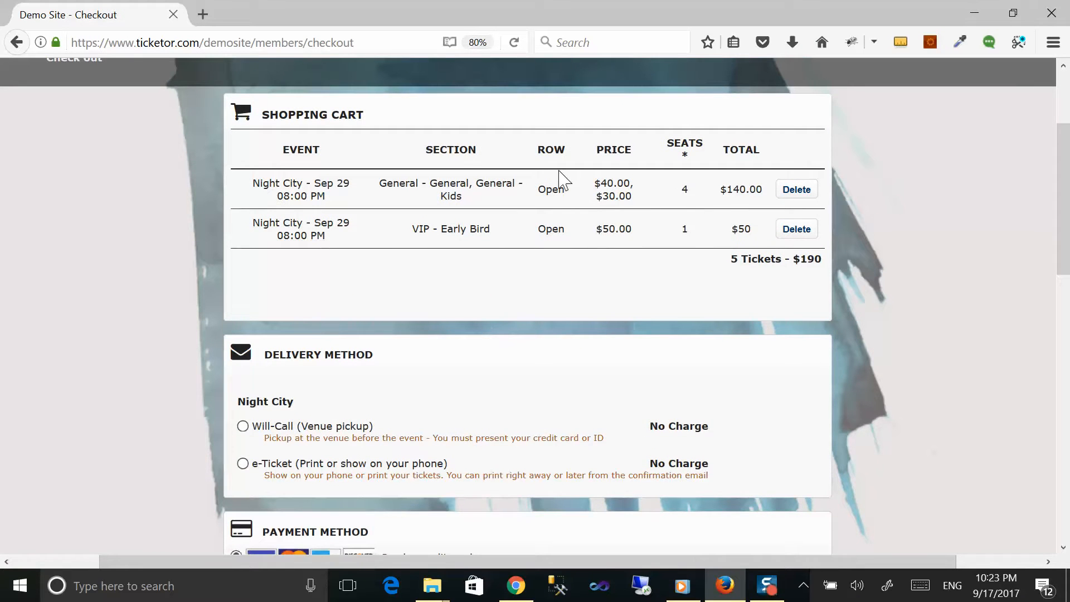
scroll(650, 281, down, 2)
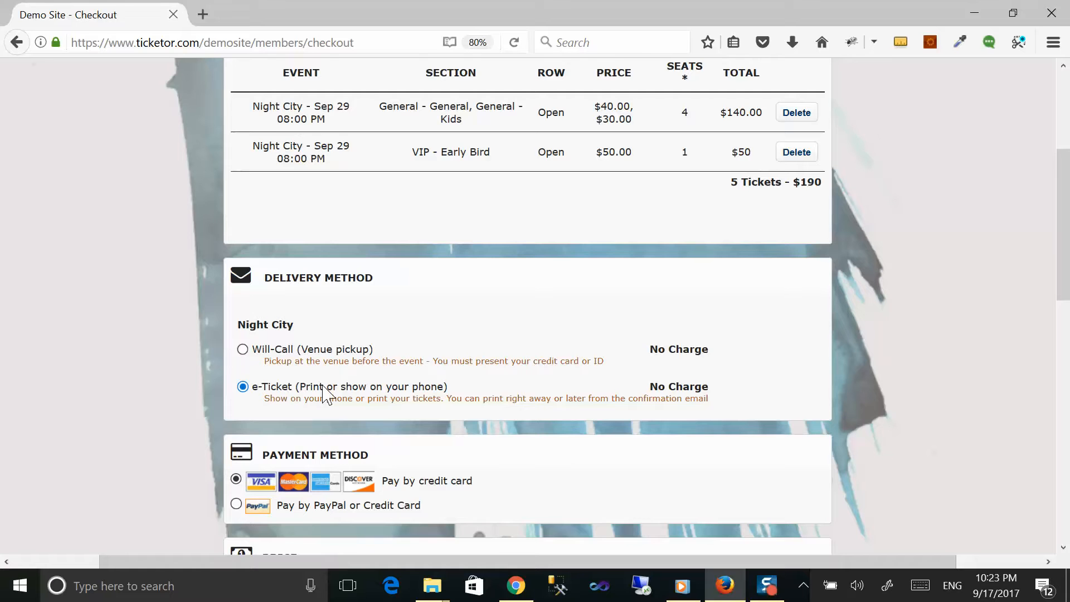
scroll(324, 387, down, 8)
scroll(323, 386, down, 3)
click(365, 314)
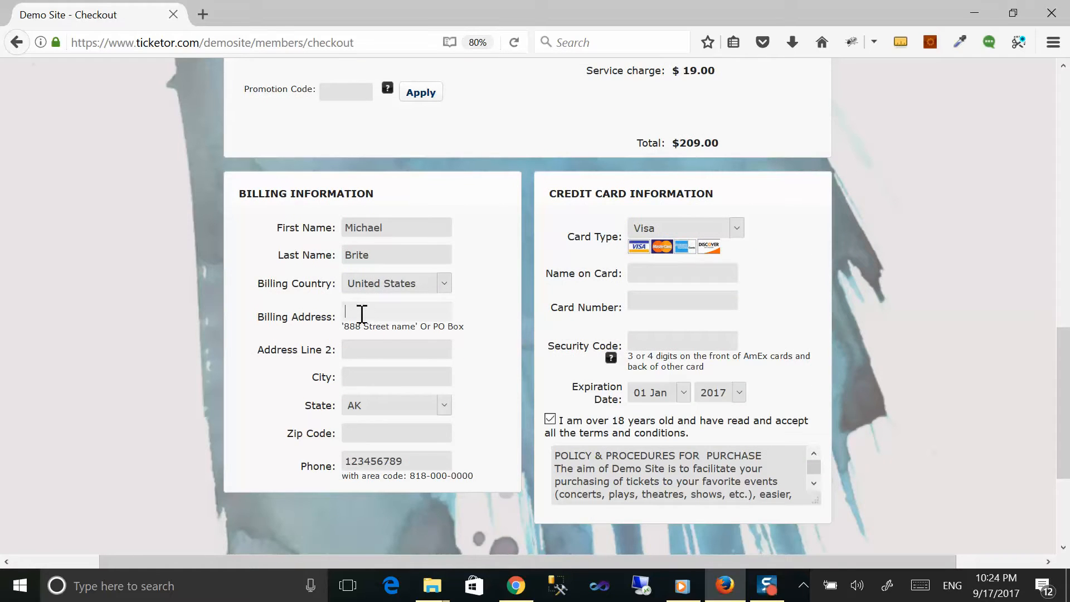
text(1)
key(Down)
key(Return)
key(Tab)
text(lo)
key(Down)
key(Return)
key(Tab)
text(123)
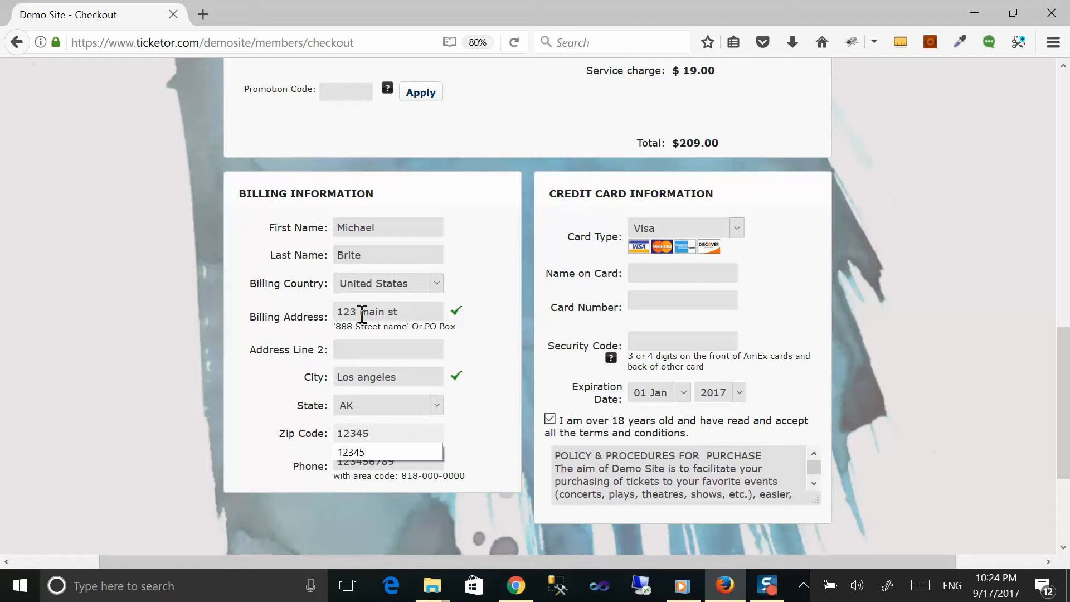
text(45)
Step: Enter the cardholder name and test Visa card number, then place the $209.00 order
key(Tab)
key(Tab)
key(Tab)
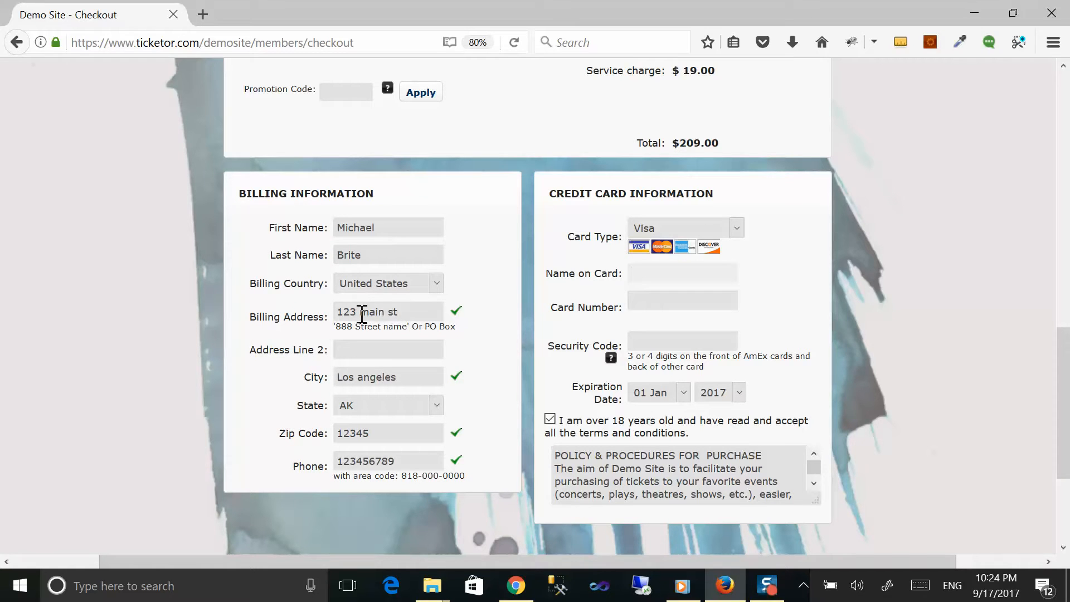
text(M)
key(Down)
key(Tab)
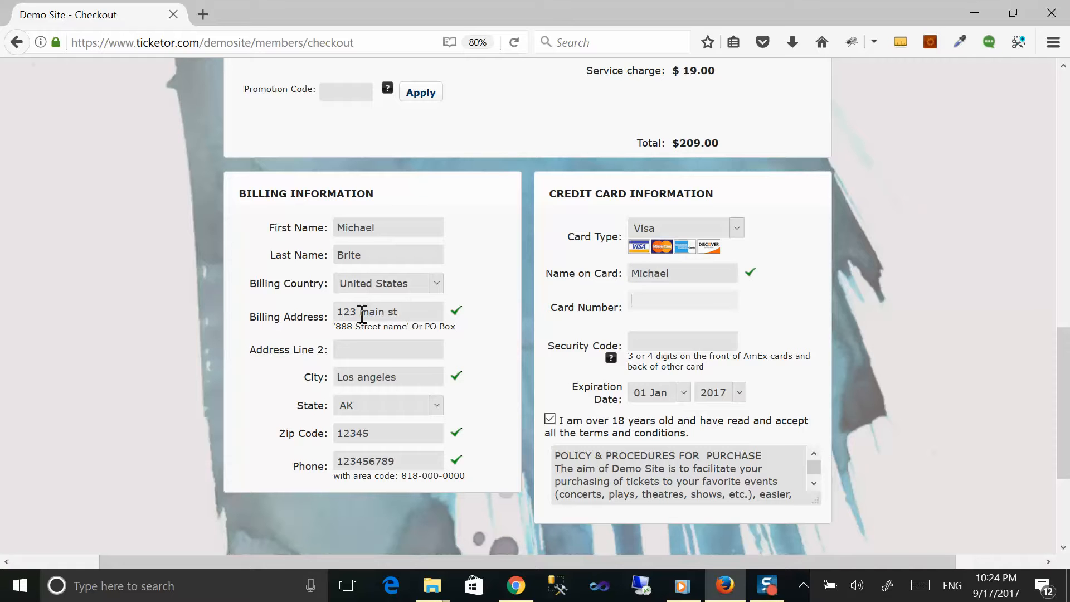
text(4111111111111111)
key(Tab)
key(Tab)
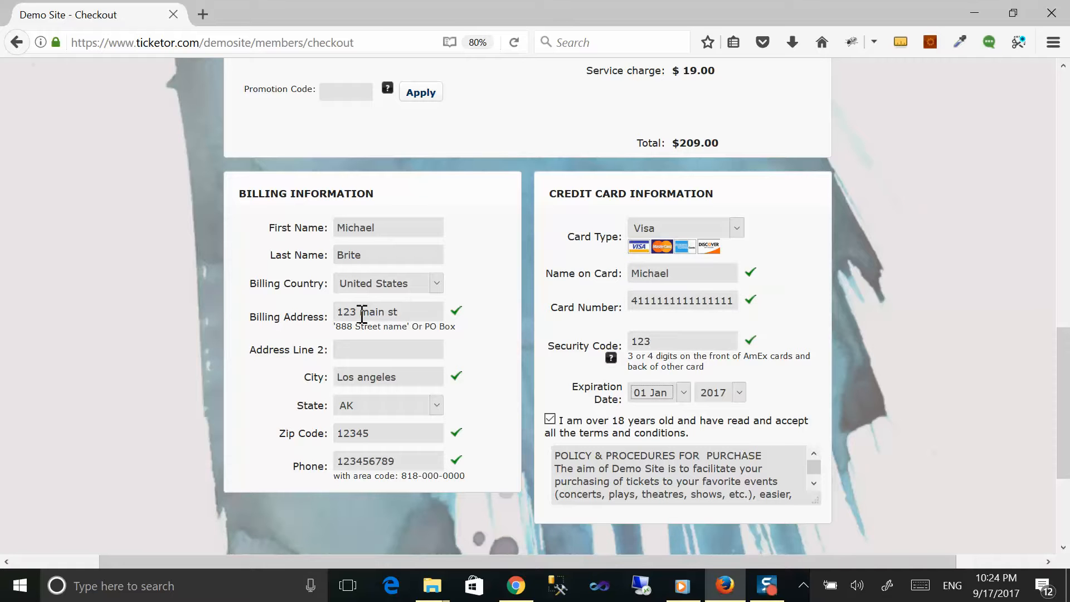
scroll(725, 359, down, 3)
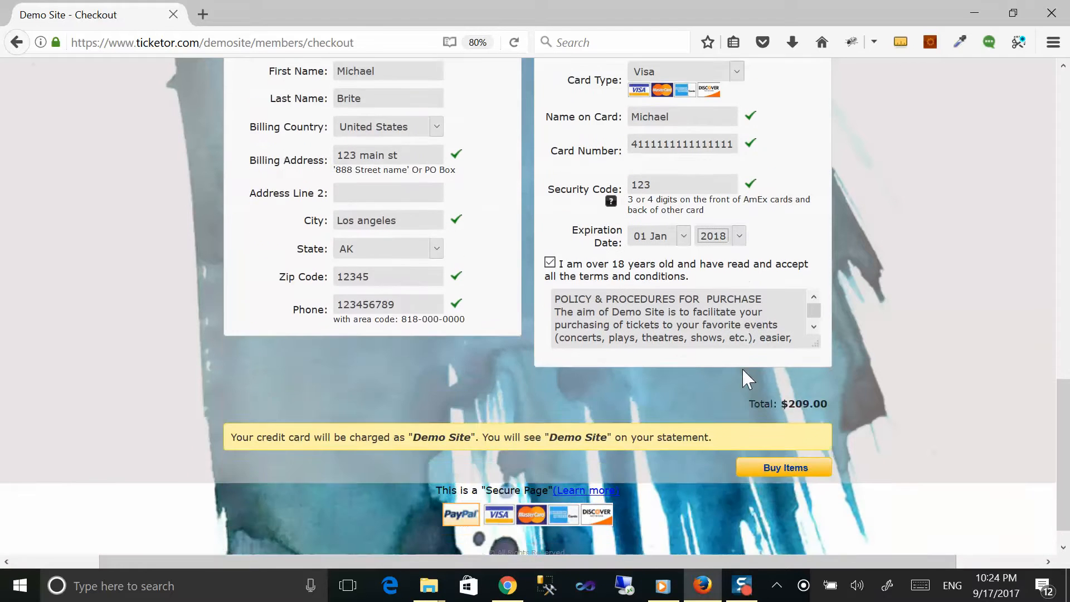
click(777, 439)
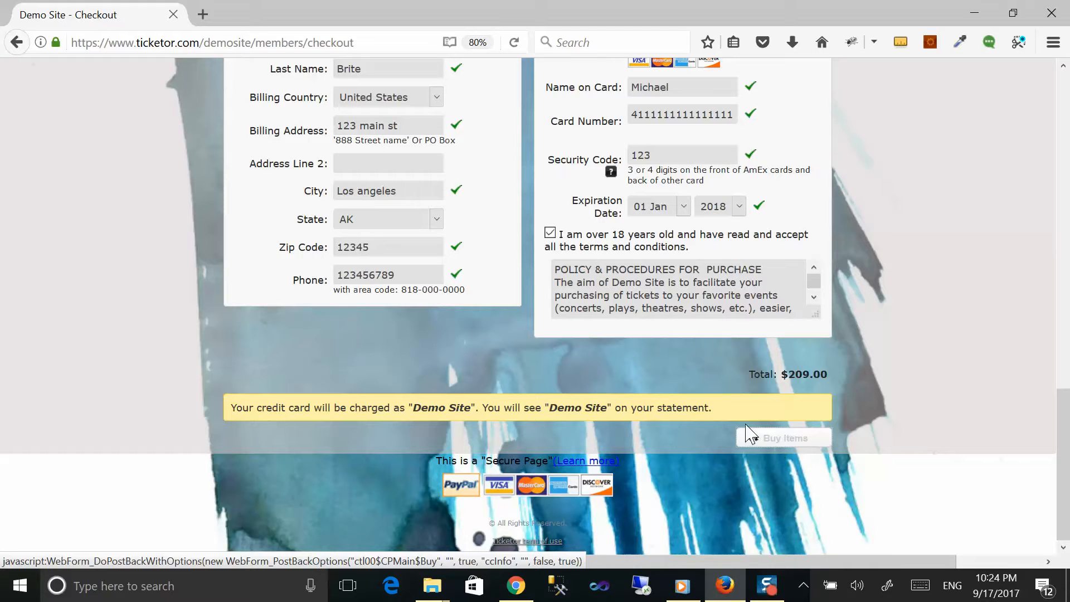
scroll(696, 407, up, 6)
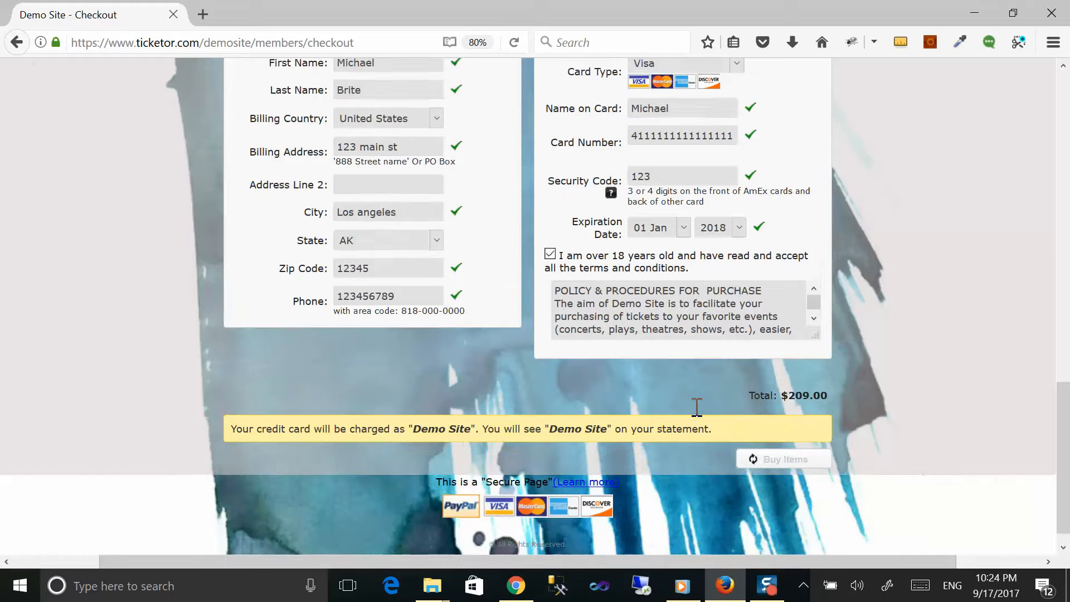
scroll(693, 411, down, 1)
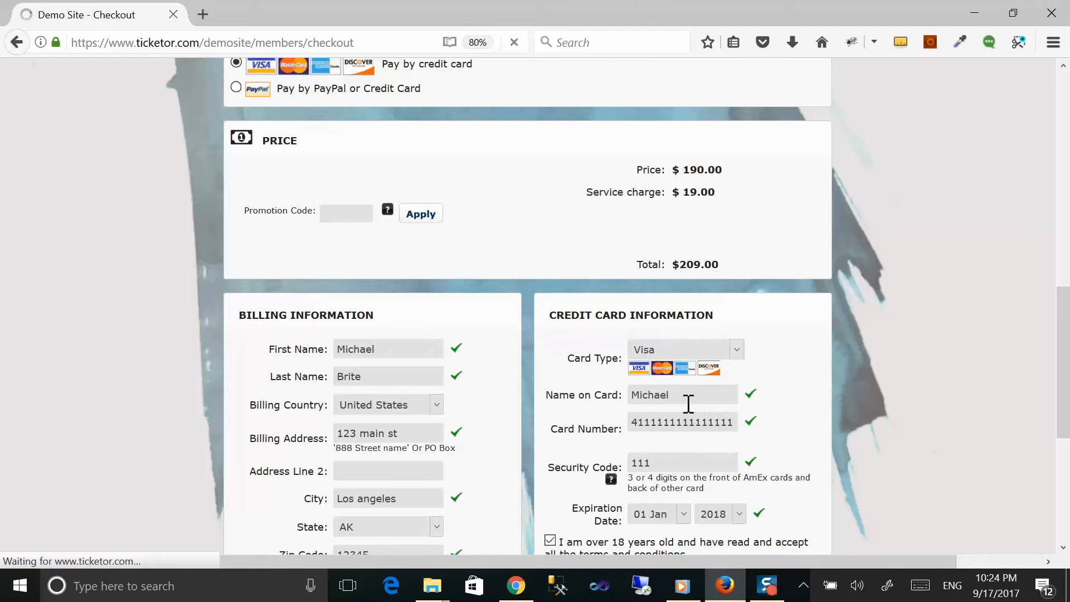
scroll(687, 408, down, 5)
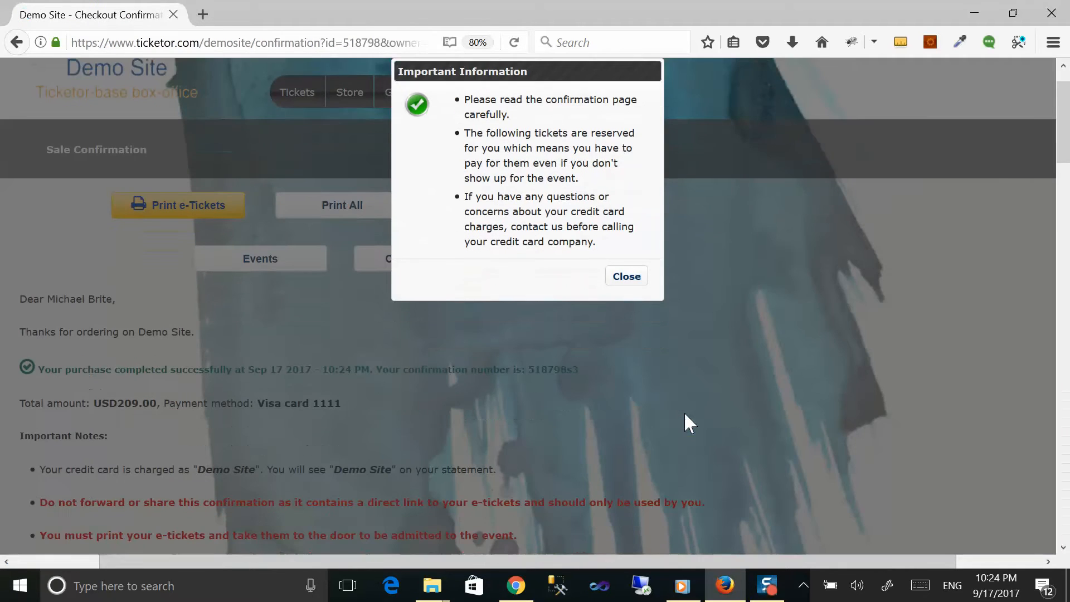
Step: Review the five Night City e-tickets, highlight the confirmation number, and switch back to the Demo Site window
click(623, 279)
scroll(621, 287, down, 4)
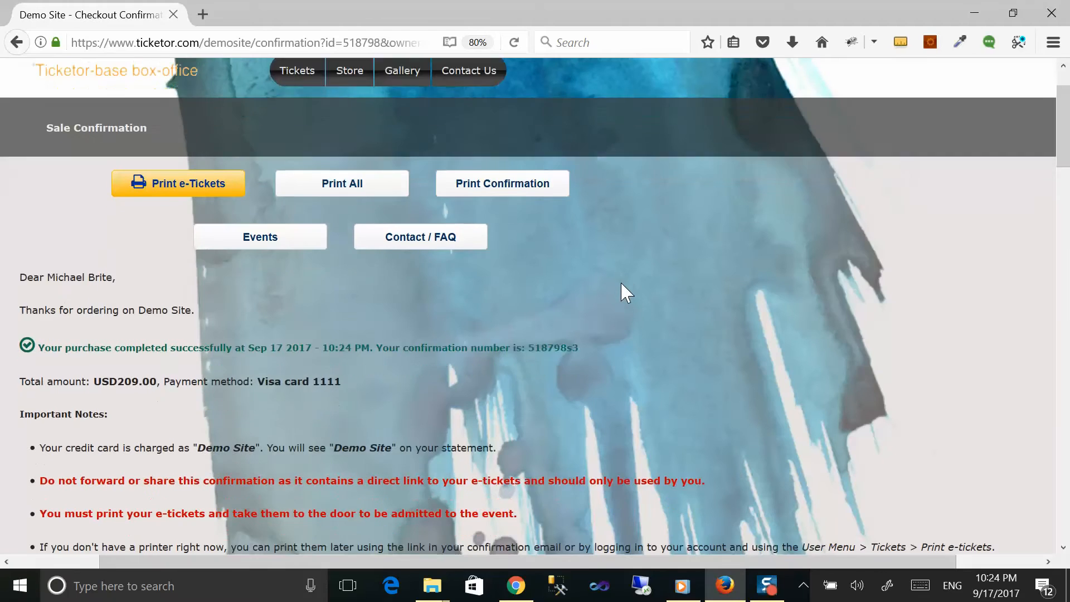
scroll(623, 299, down, 15)
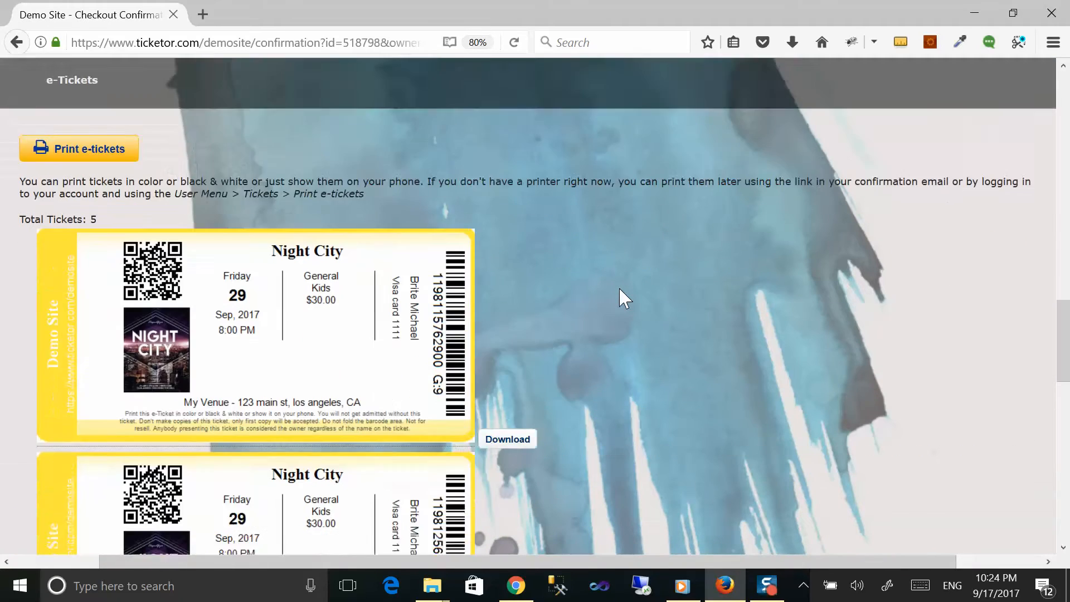
scroll(623, 299, down, 1)
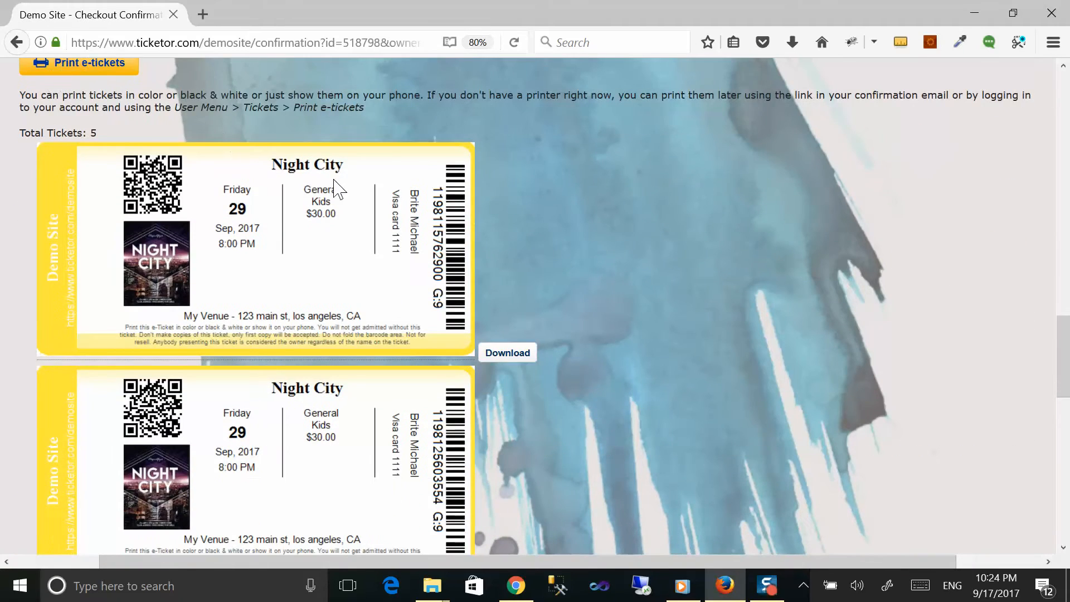
scroll(231, 184, down, 10)
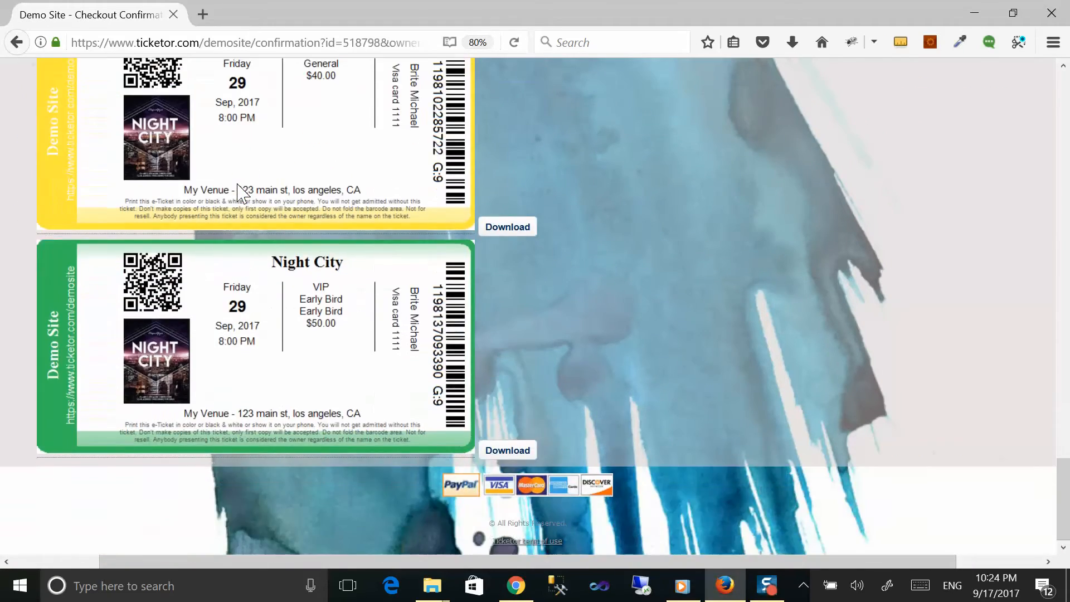
scroll(240, 192, up, 15)
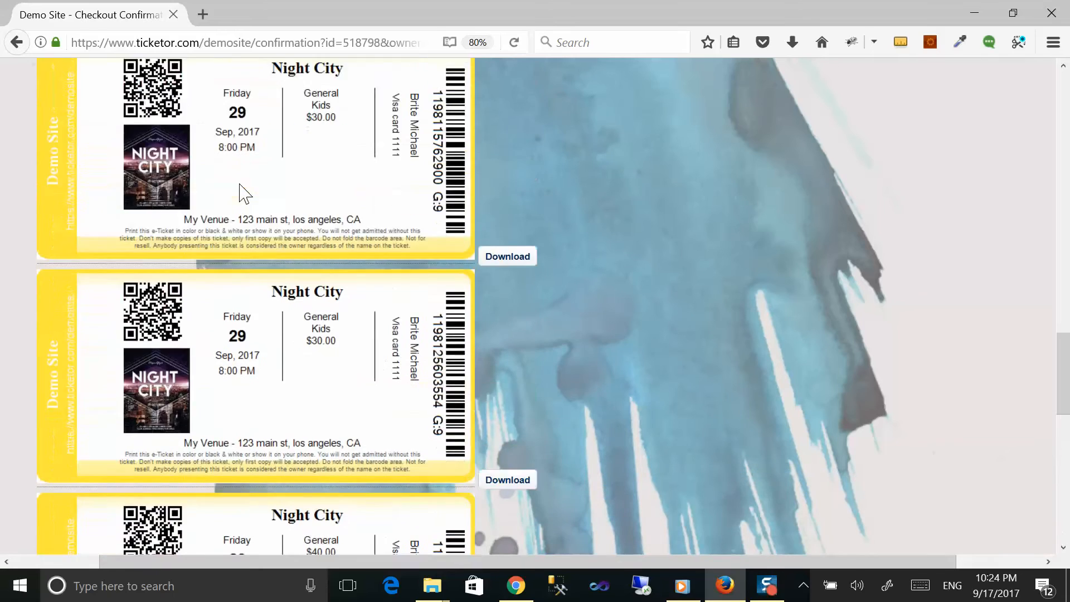
scroll(241, 192, up, 15)
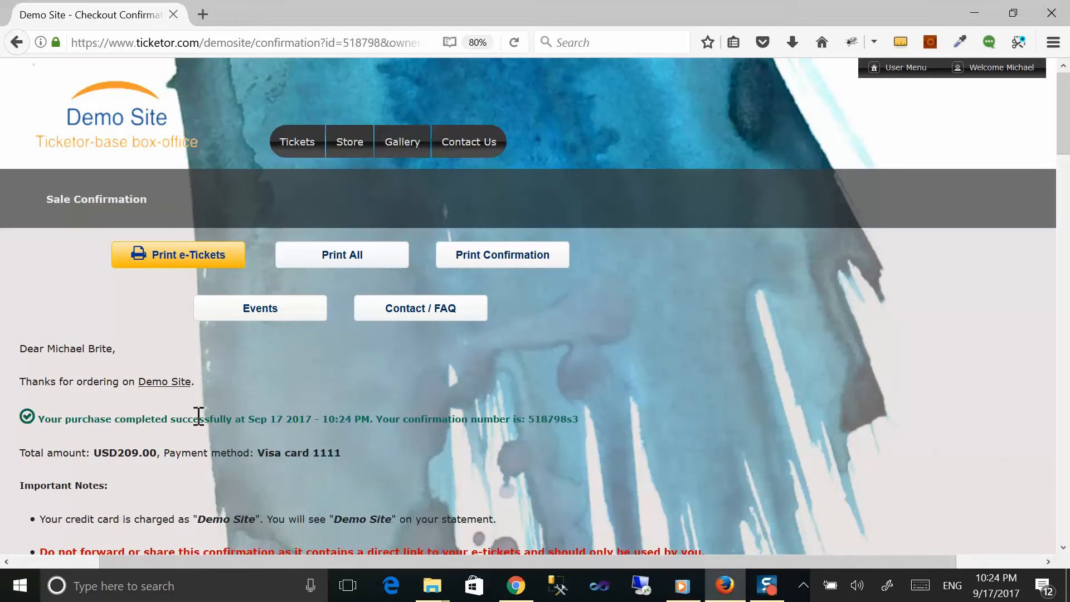
drag(454, 419, 602, 419)
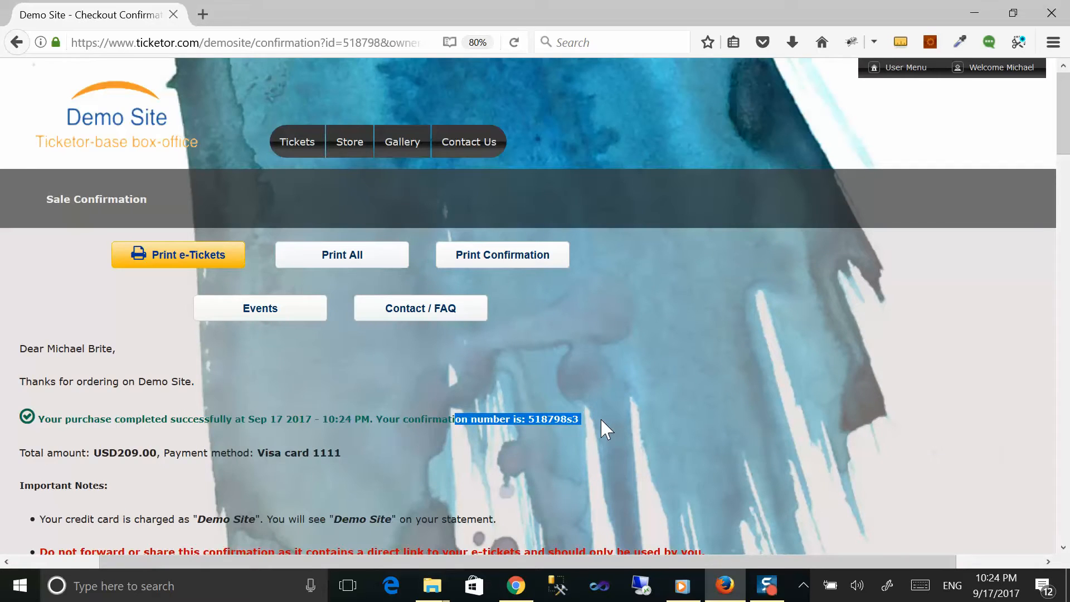
scroll(601, 419, down, 7)
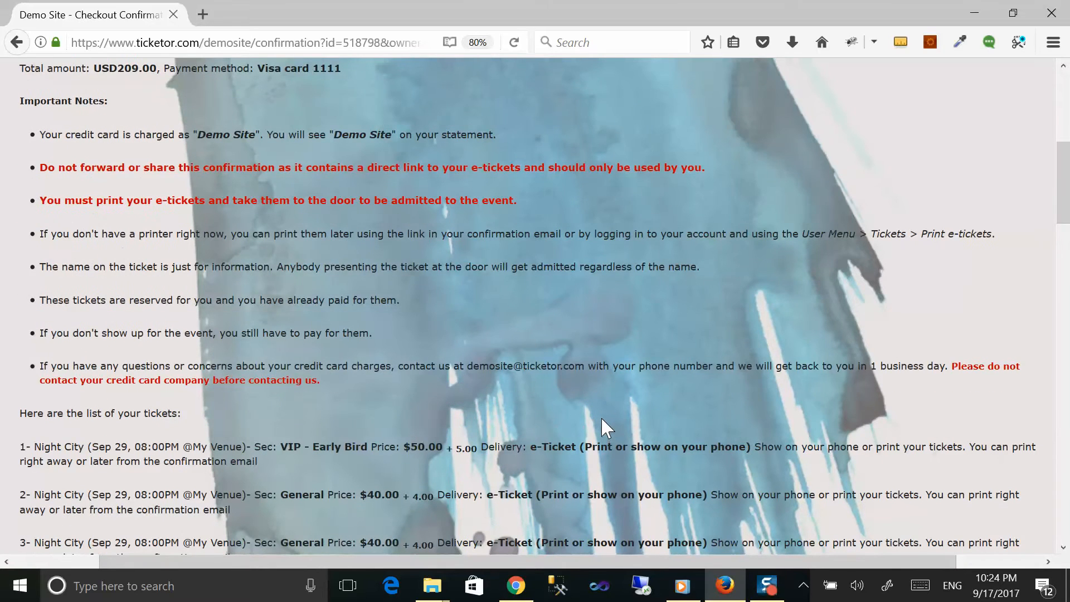
key(alt+Tab)
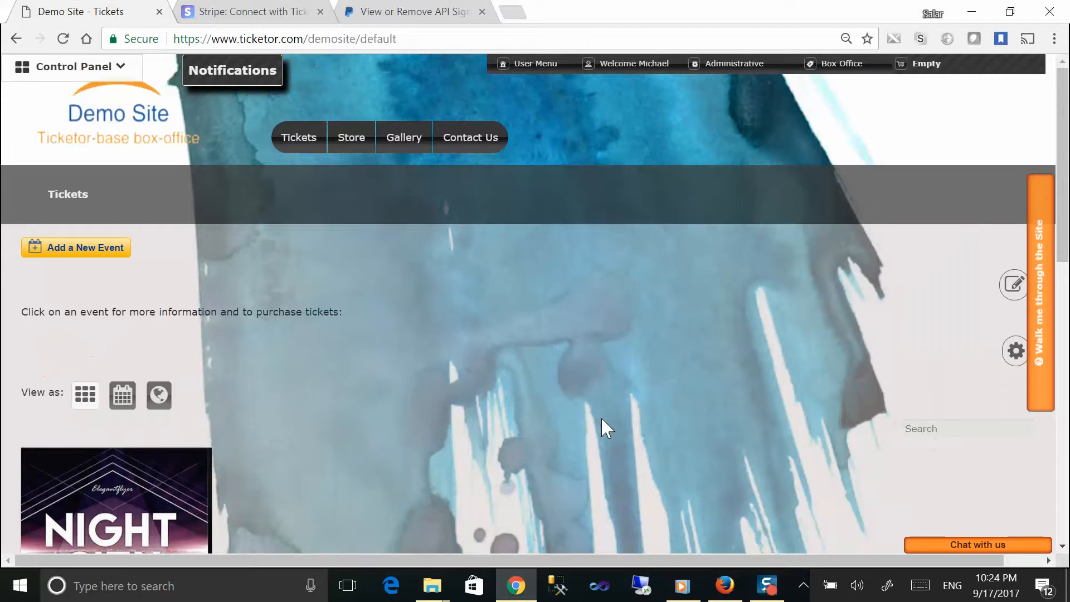
Step: Open the admin Control Panel and expand its Help & Support and Events & Venues sections
scroll(488, 389, down, 2)
scroll(490, 390, up, 2)
mouse_move(630, 66)
click(119, 67)
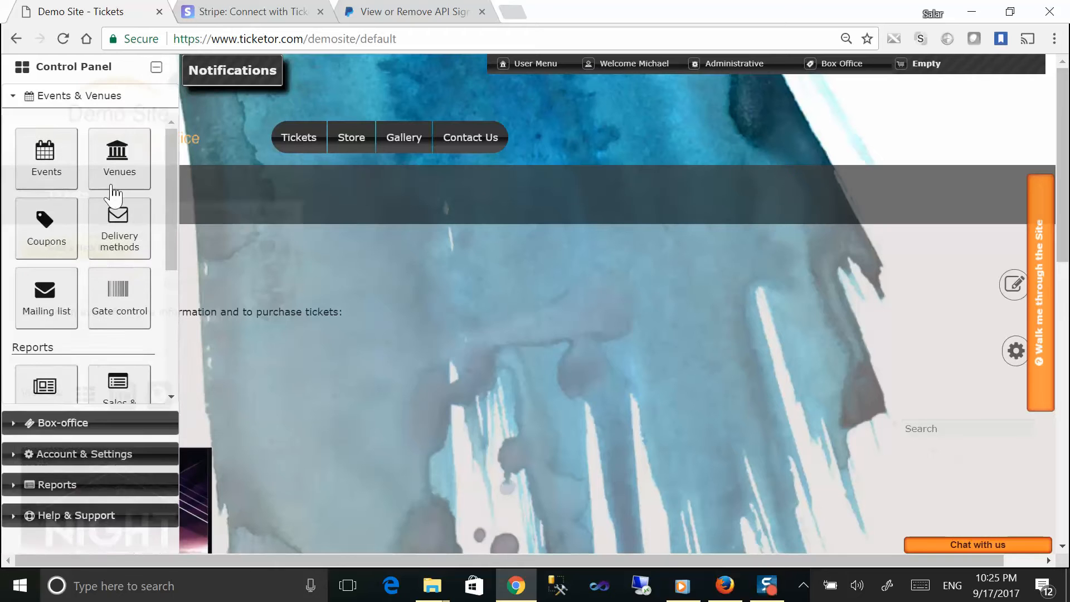
click(63, 519)
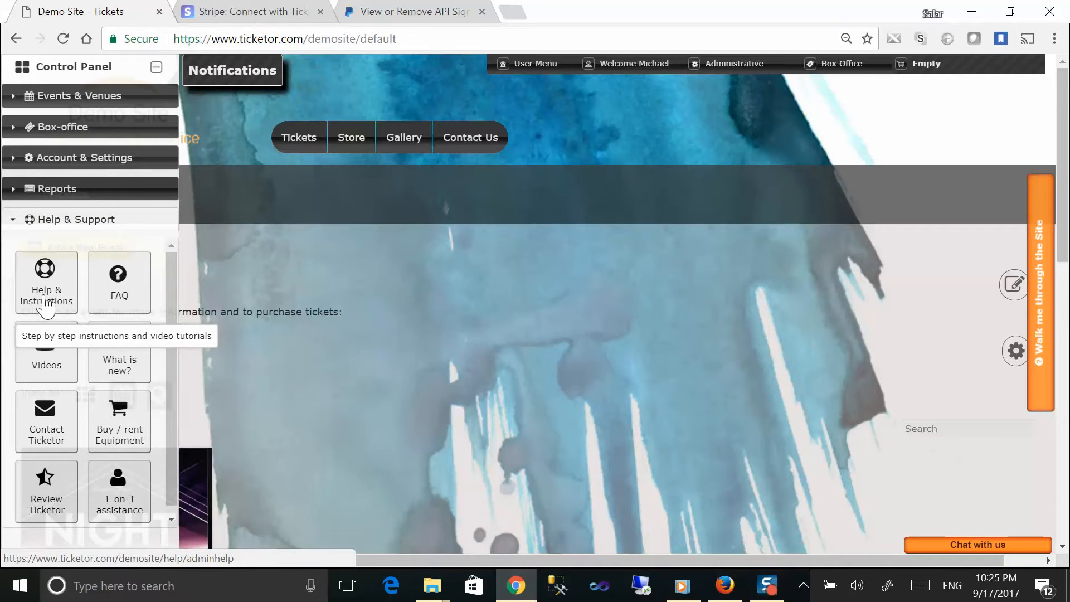
click(81, 100)
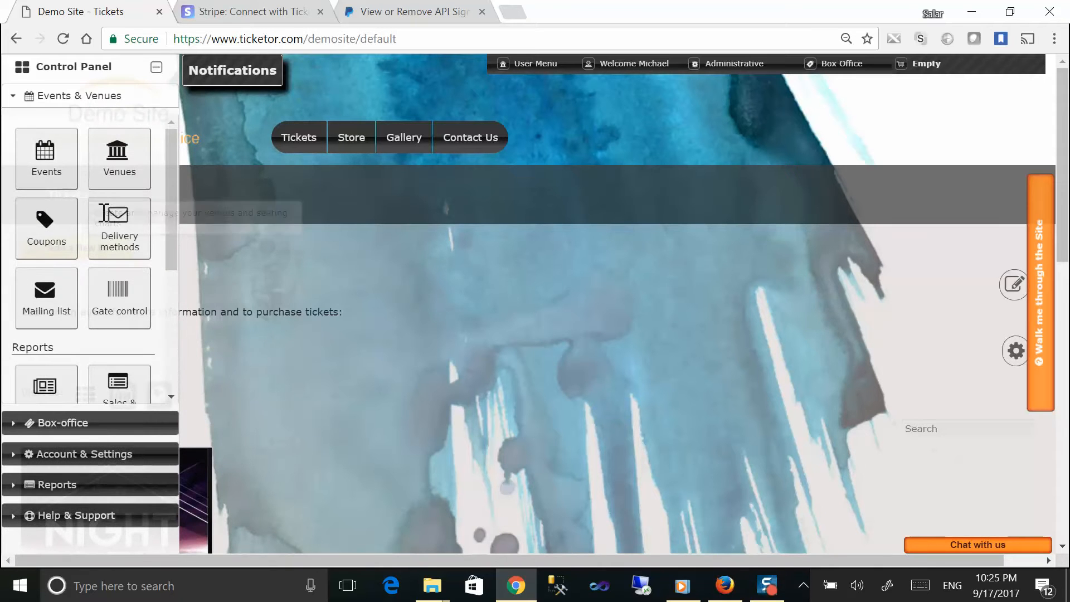
Step: Scroll down to the Reports section and open the Sales & invoices tile
drag(168, 250, 180, 368)
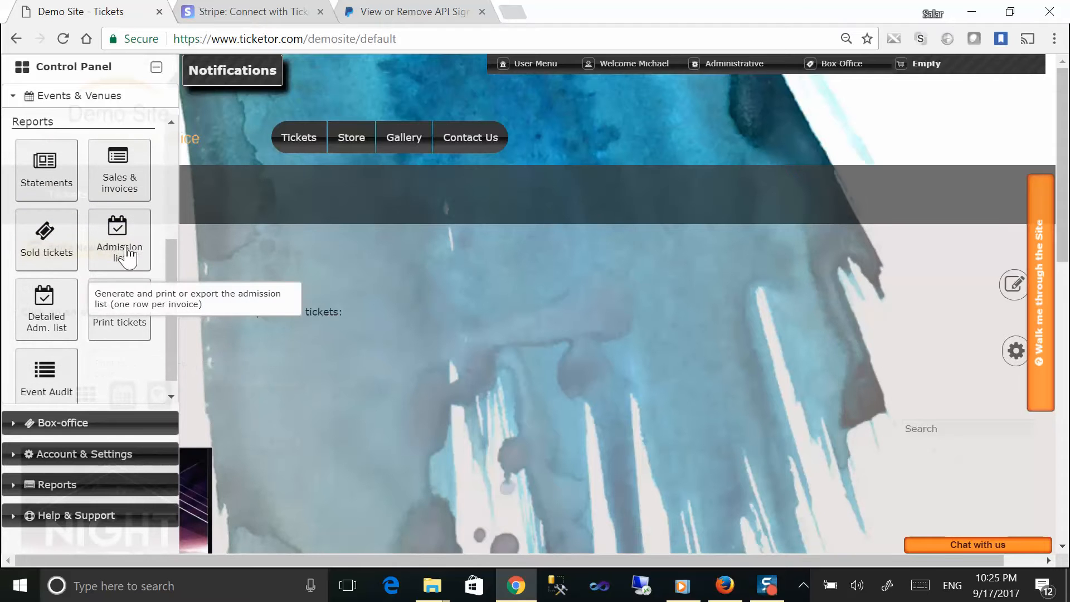
drag(172, 284, 179, 198)
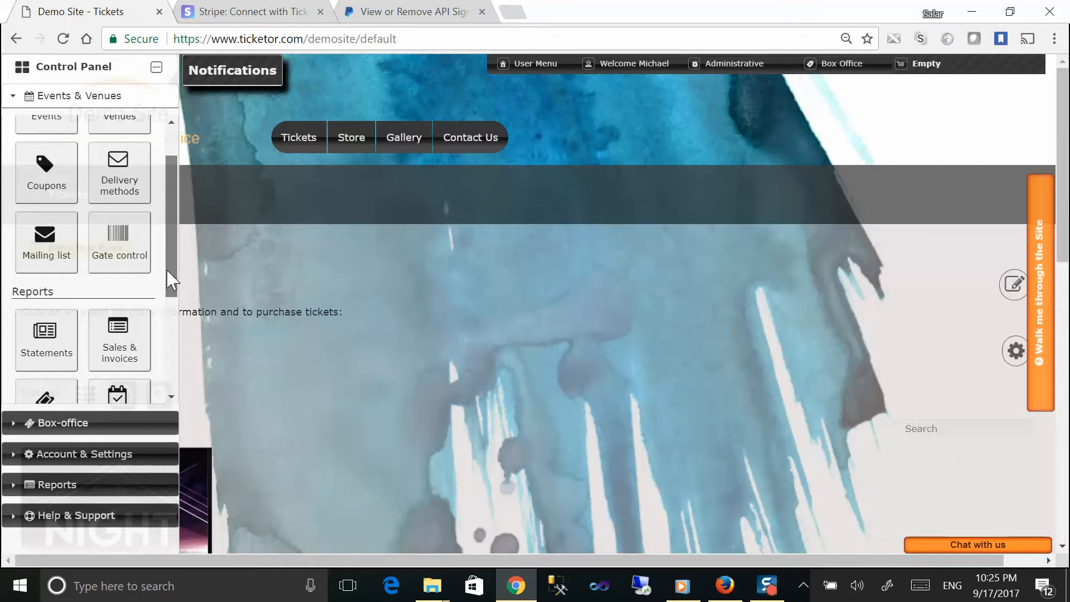
drag(170, 271, 169, 284)
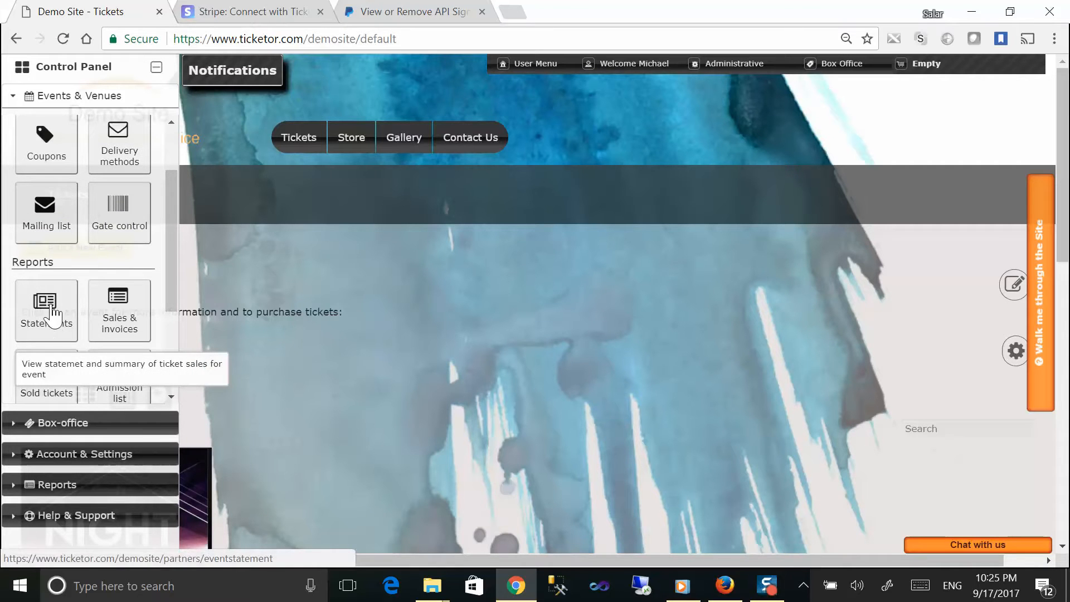
drag(173, 306, 174, 355)
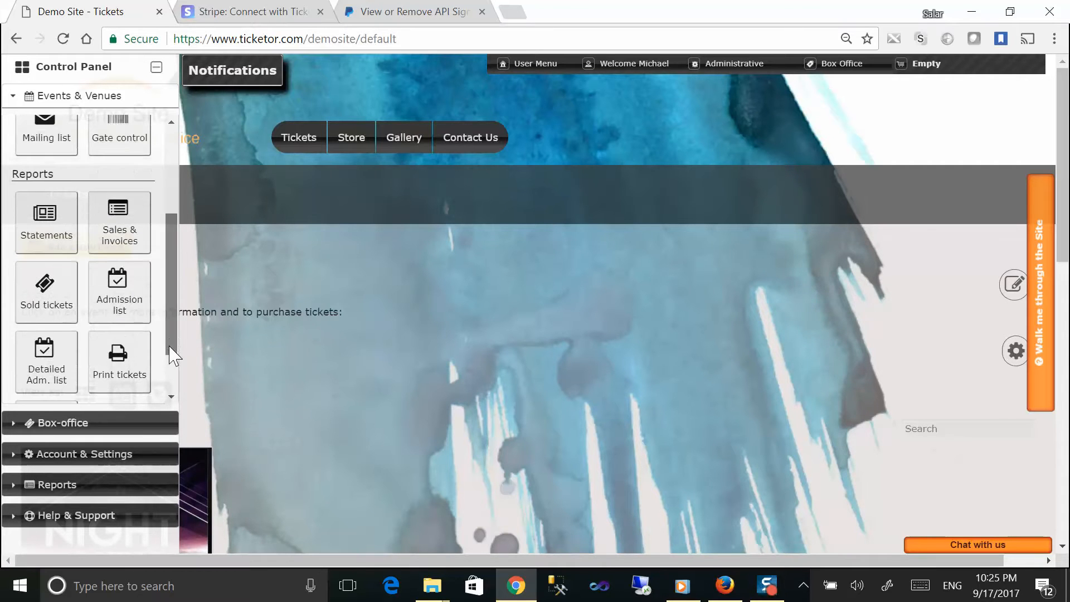
click(127, 237)
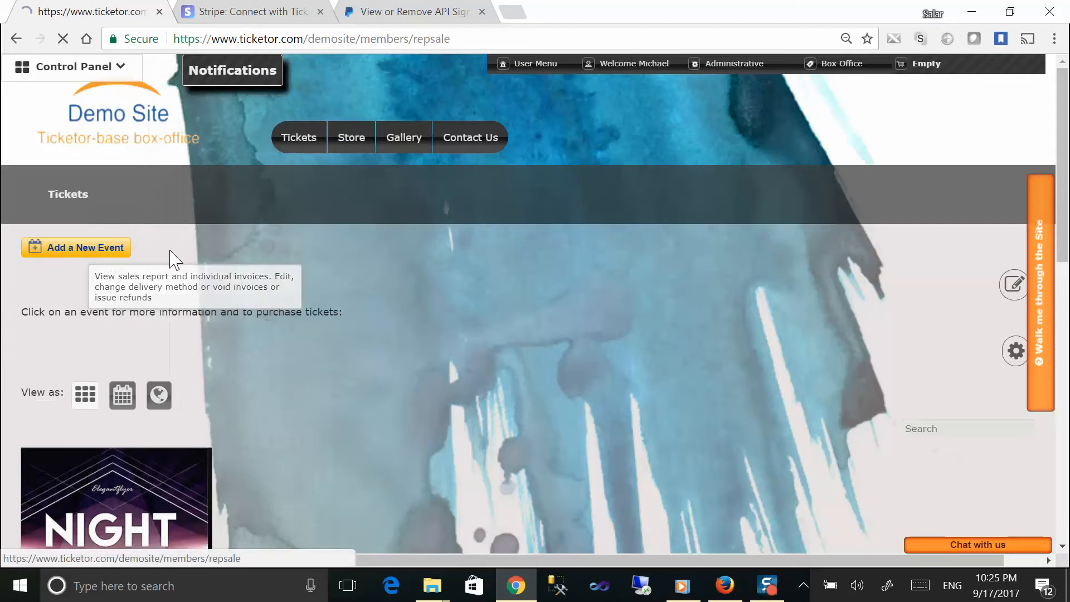
Step: Find invoice 518798 in the sales report and open its details
scroll(242, 274, down, 4)
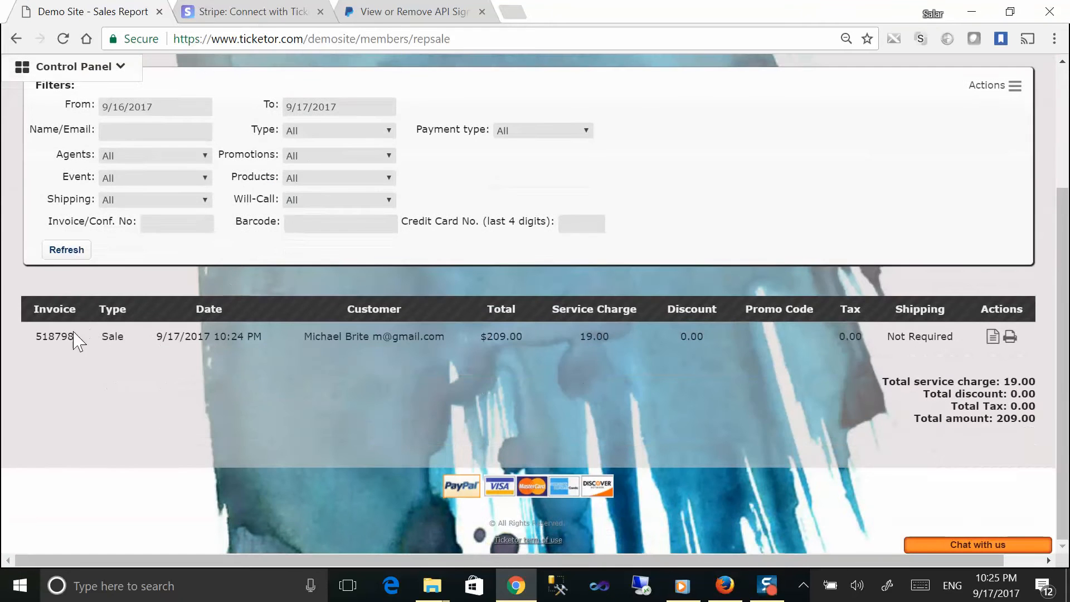
drag(36, 336, 992, 350)
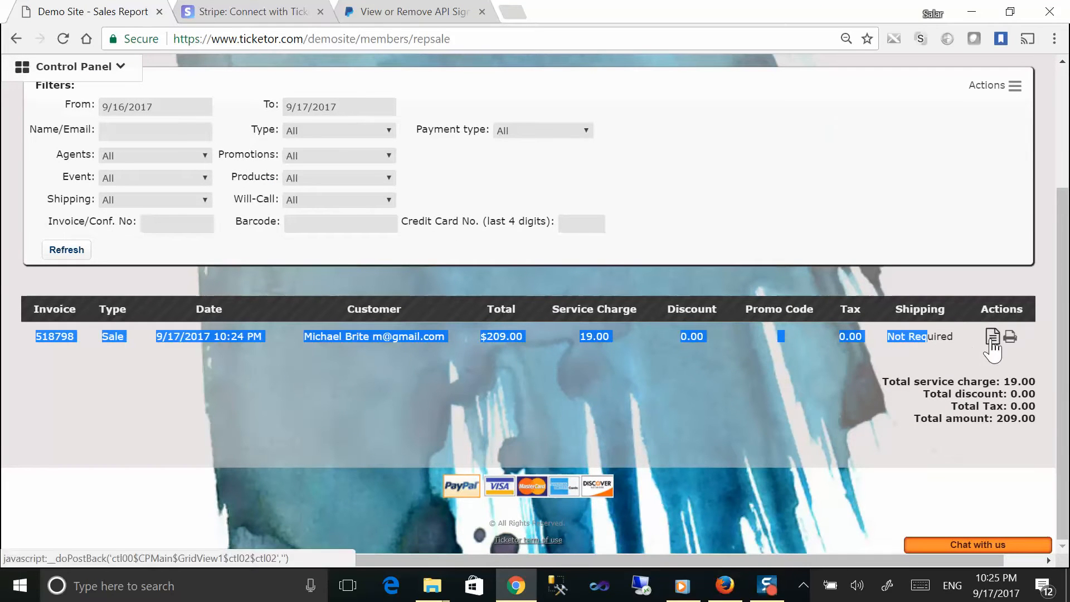
click(992, 340)
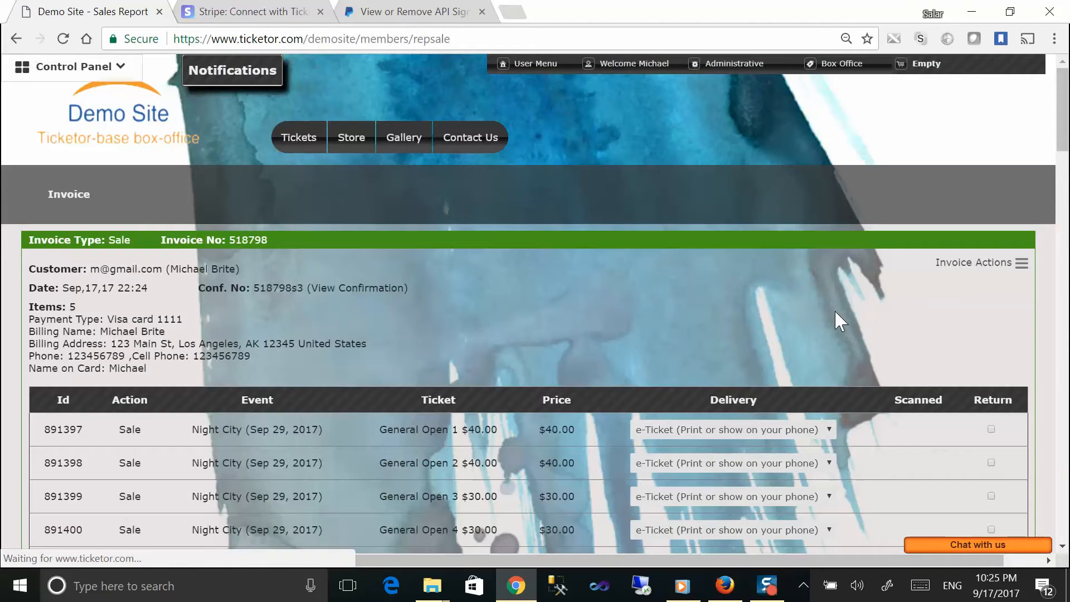
Step: Review the five Night City tickets and the $209.00 total, keeping the first ticket's delivery as e-Ticket
scroll(834, 310, down, 3)
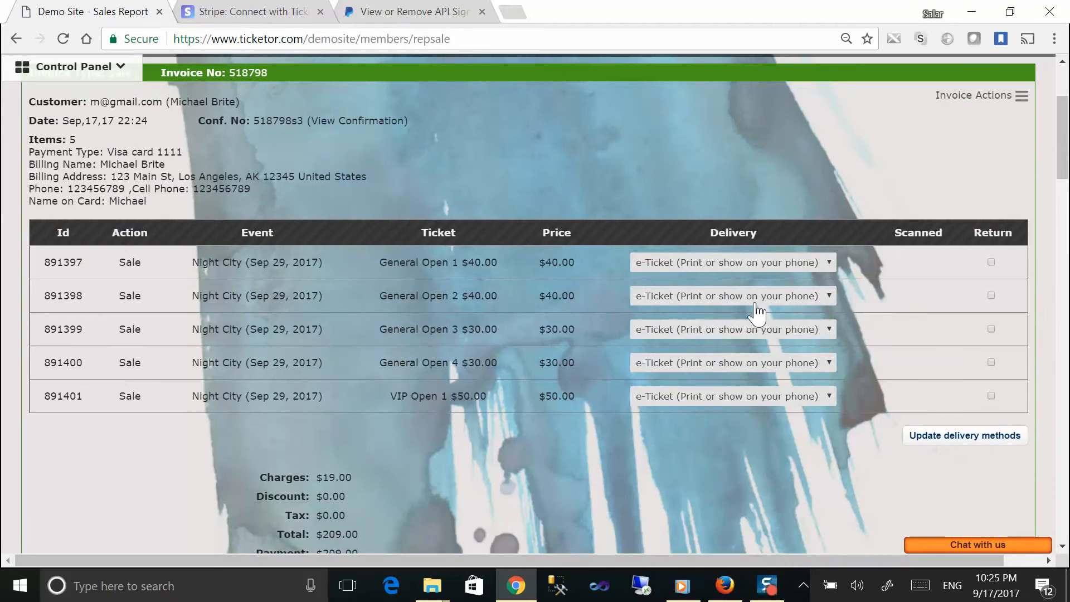
click(740, 264)
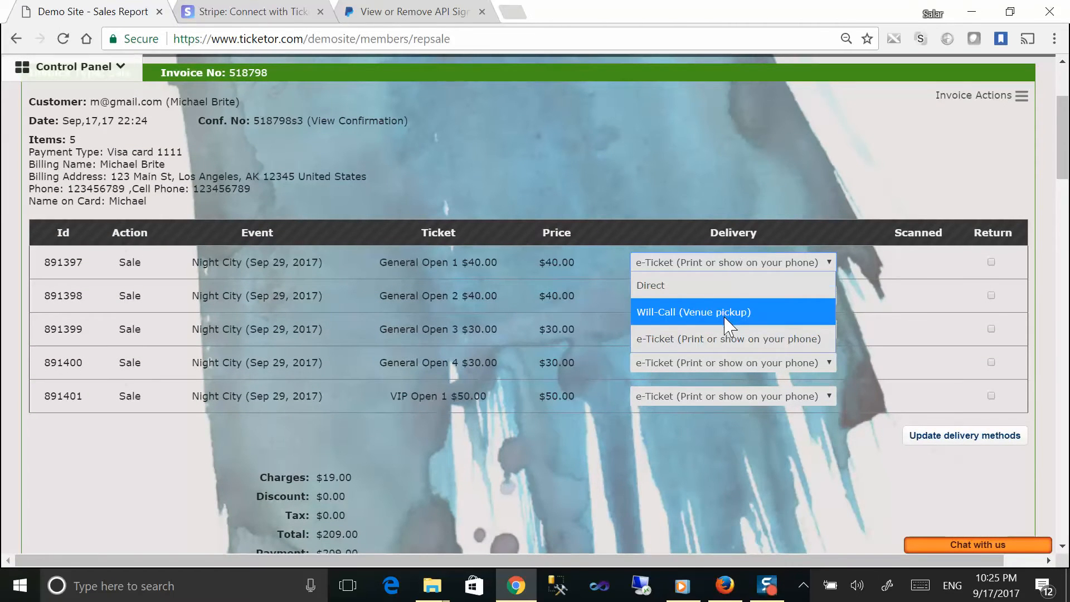
click(705, 339)
scroll(705, 351, down, 1)
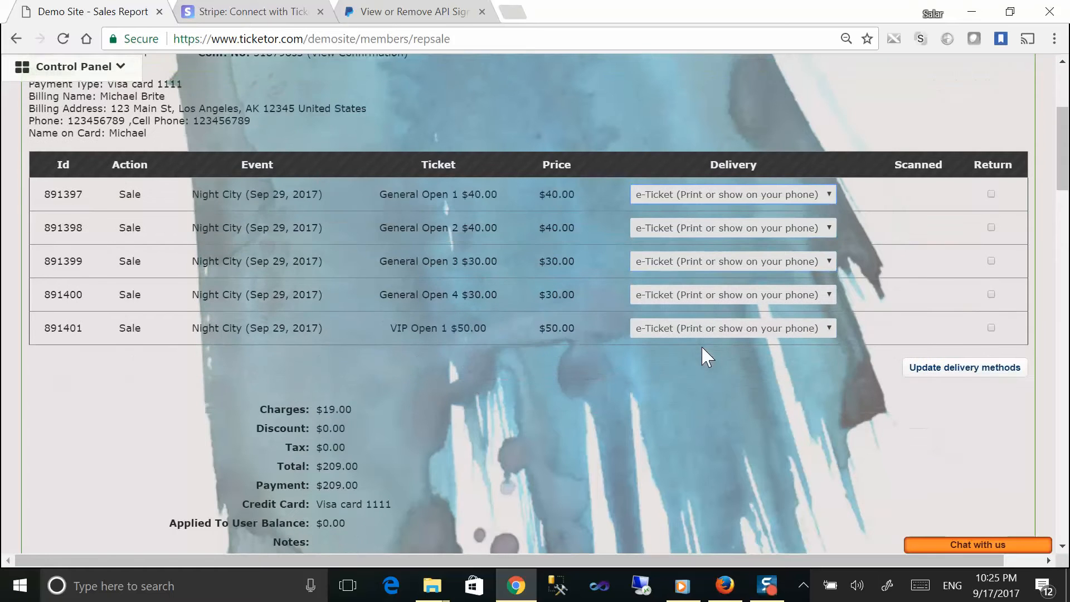
scroll(574, 373, down, 8)
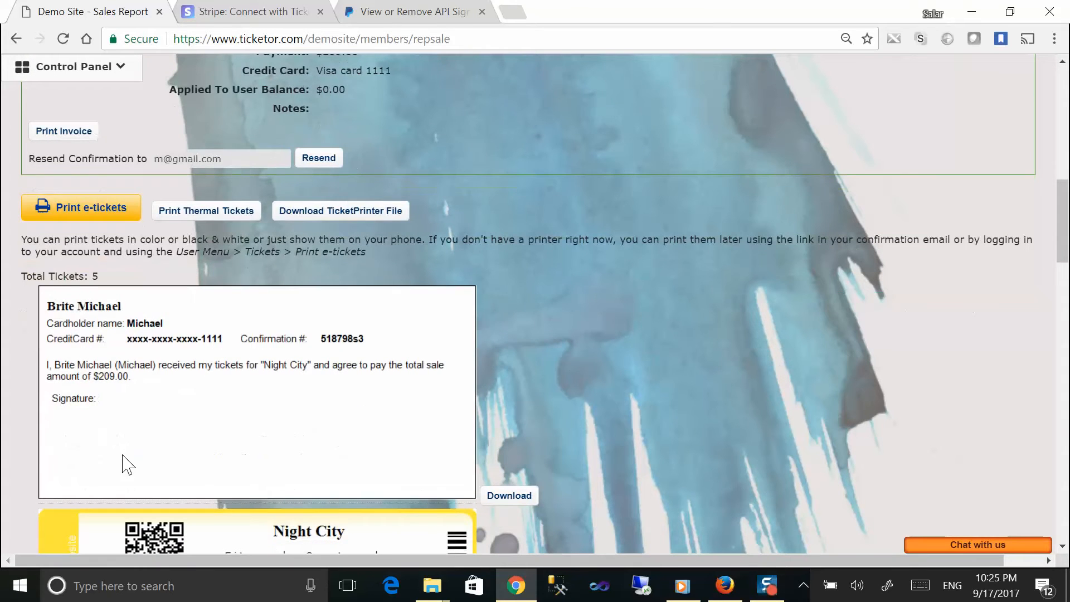
scroll(241, 406, down, 5)
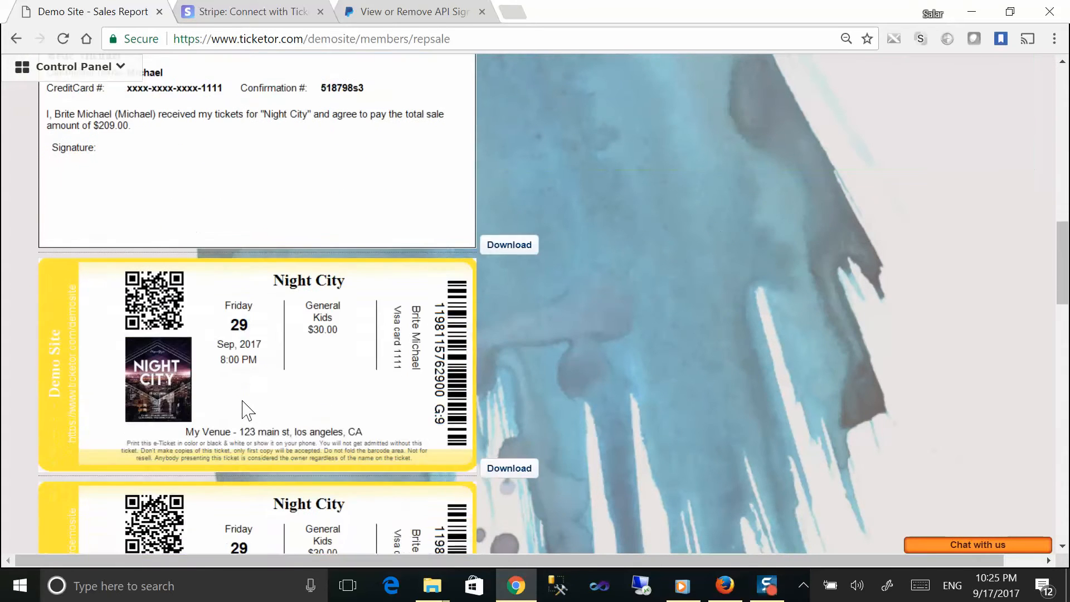
scroll(240, 390, up, 6)
scroll(640, 258, up, 5)
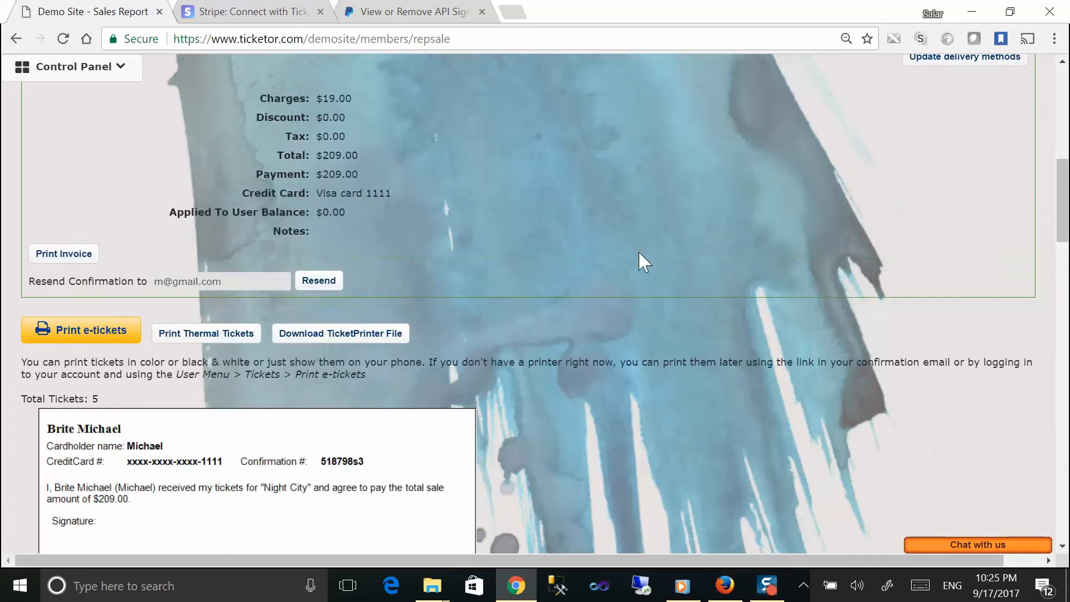
scroll(1003, 128, up, 3)
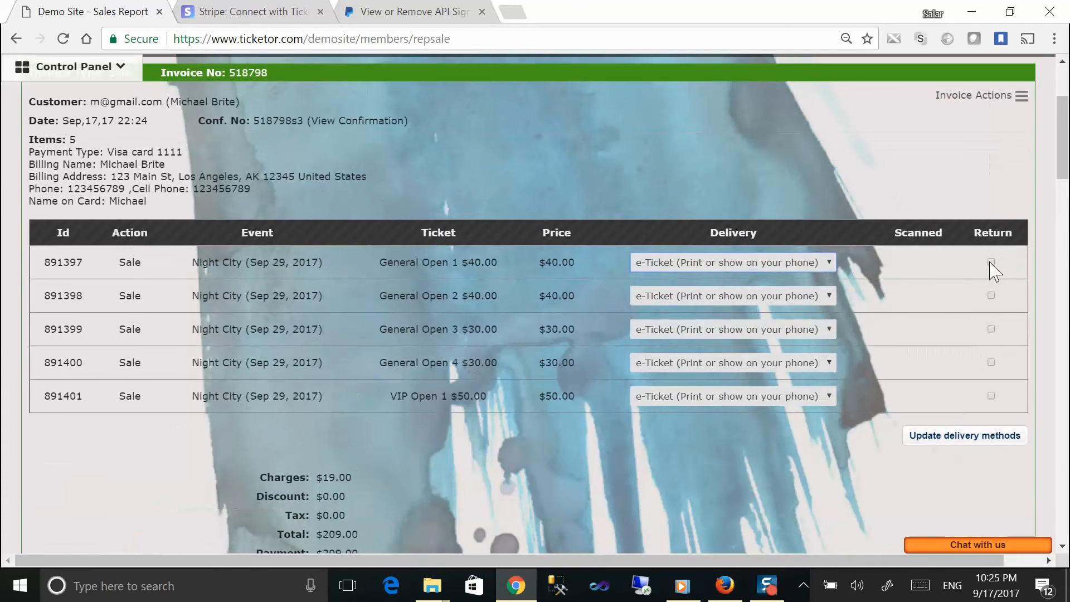
Step: Void invoice 518798 from its invoice actions after dismissing the ticket-return dialog
click(990, 263)
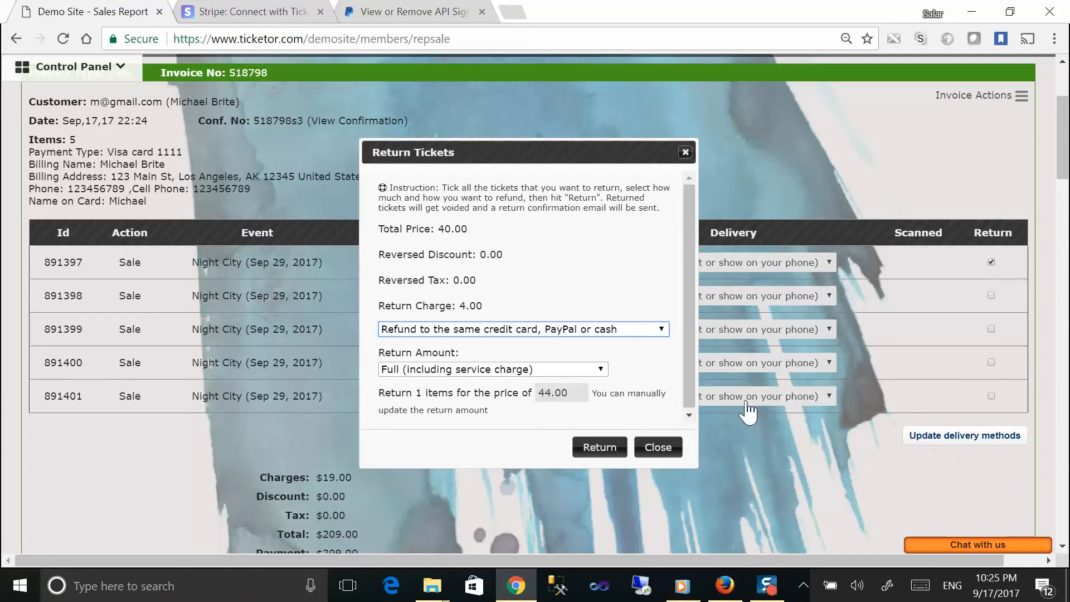
click(657, 446)
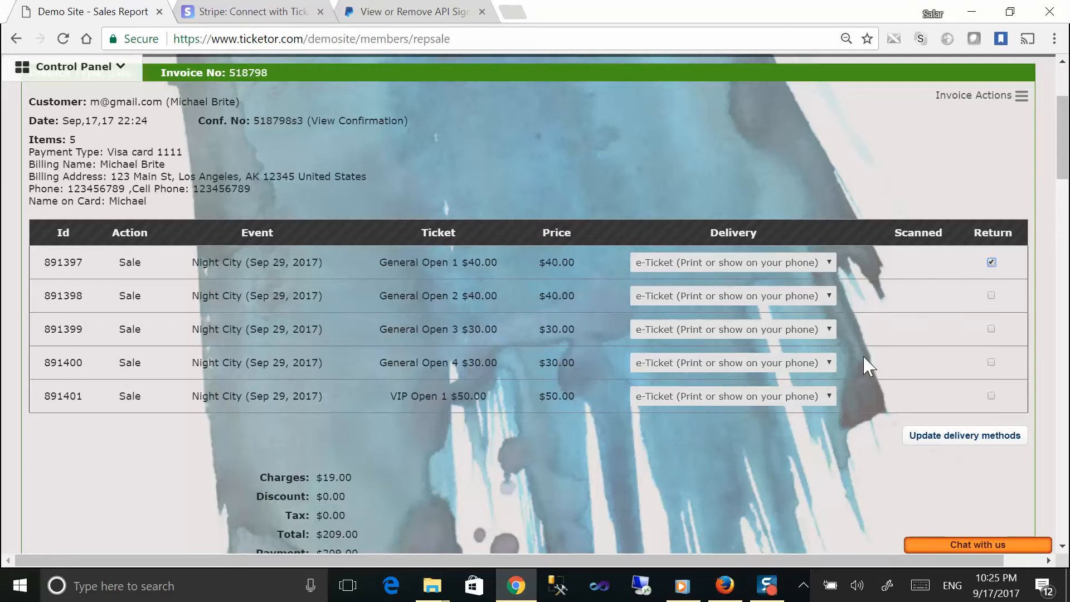
click(984, 96)
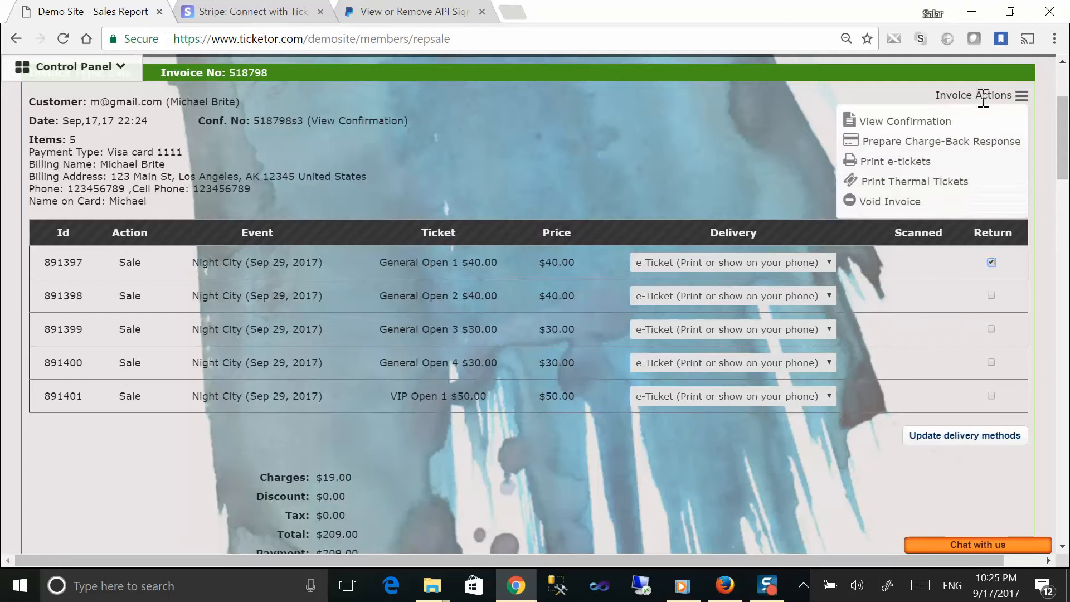
click(901, 206)
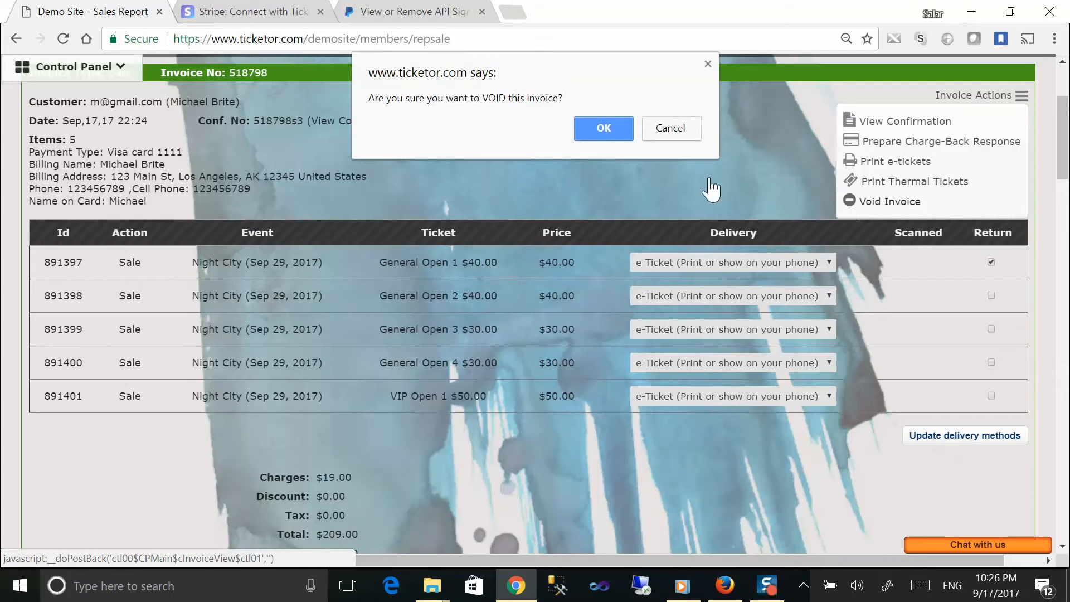
click(602, 133)
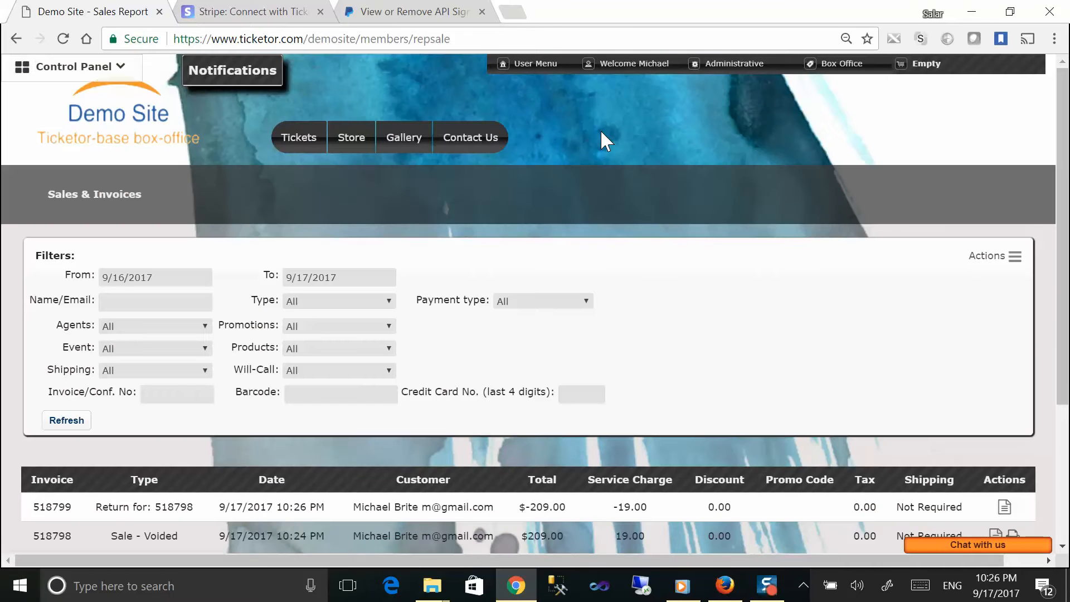
Step: Check the new -$209.00 return invoice 518799 in the report, then go to the Tickets page
scroll(601, 131, down, 3)
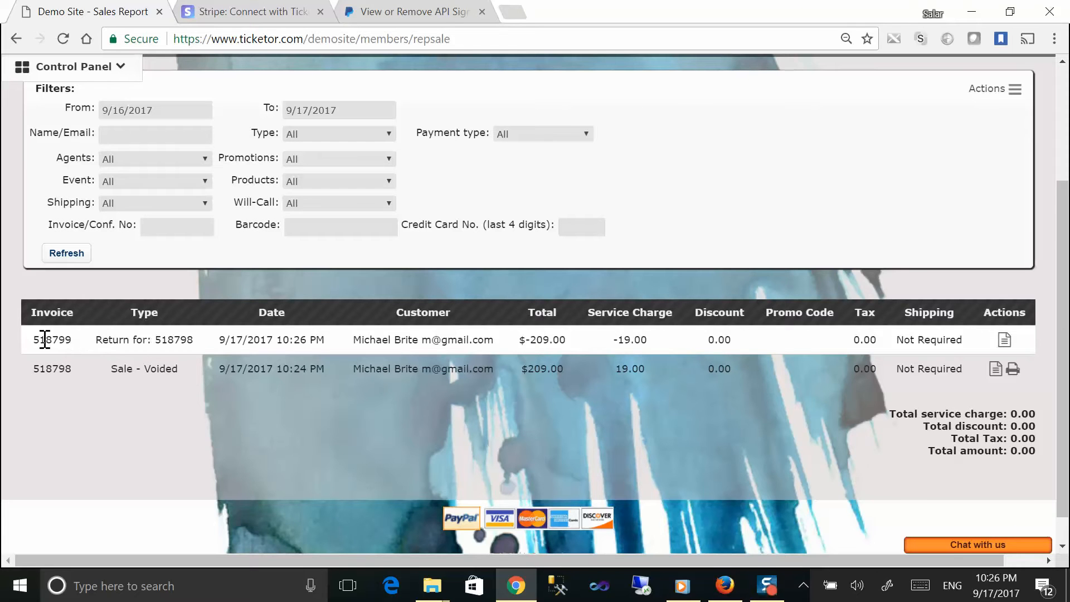
drag(42, 345, 917, 344)
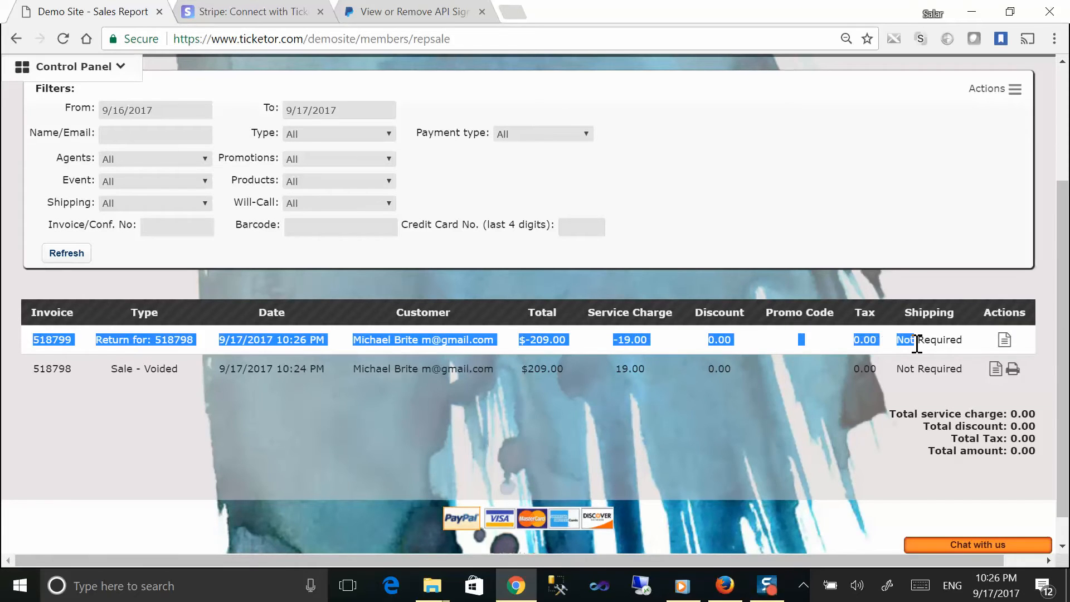
scroll(872, 351, up, 3)
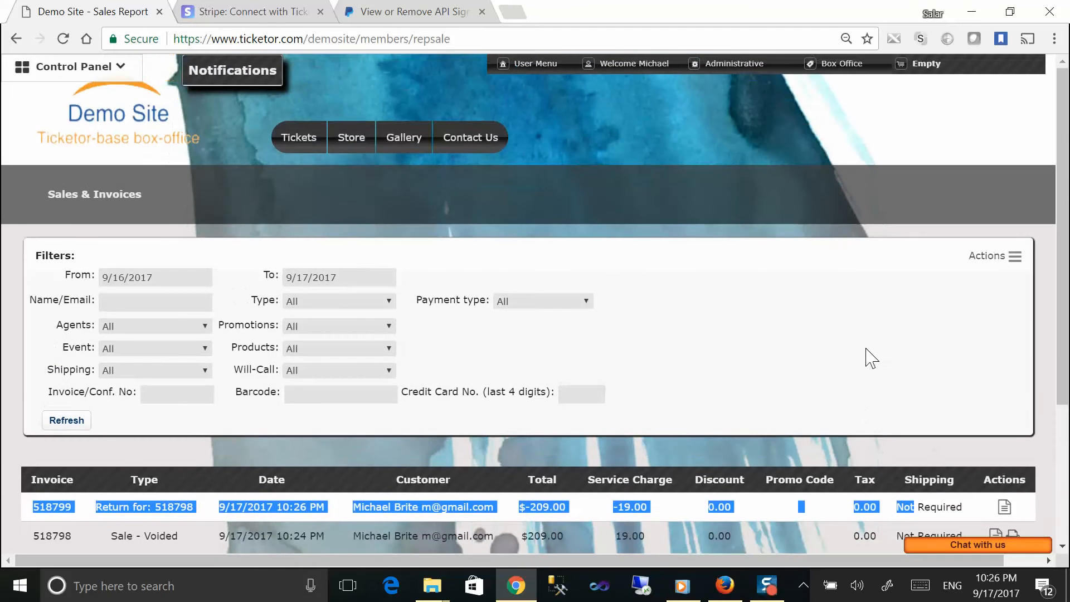
click(305, 148)
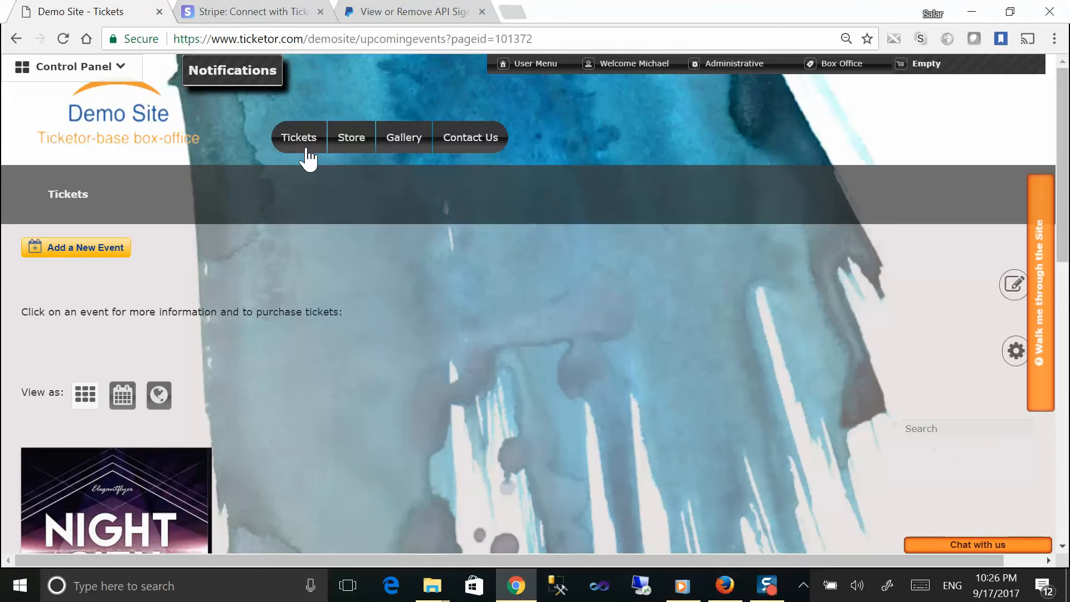
Step: Open the Box-office Sales page showing Night City's VIP $70 and General $40 price levels
click(97, 69)
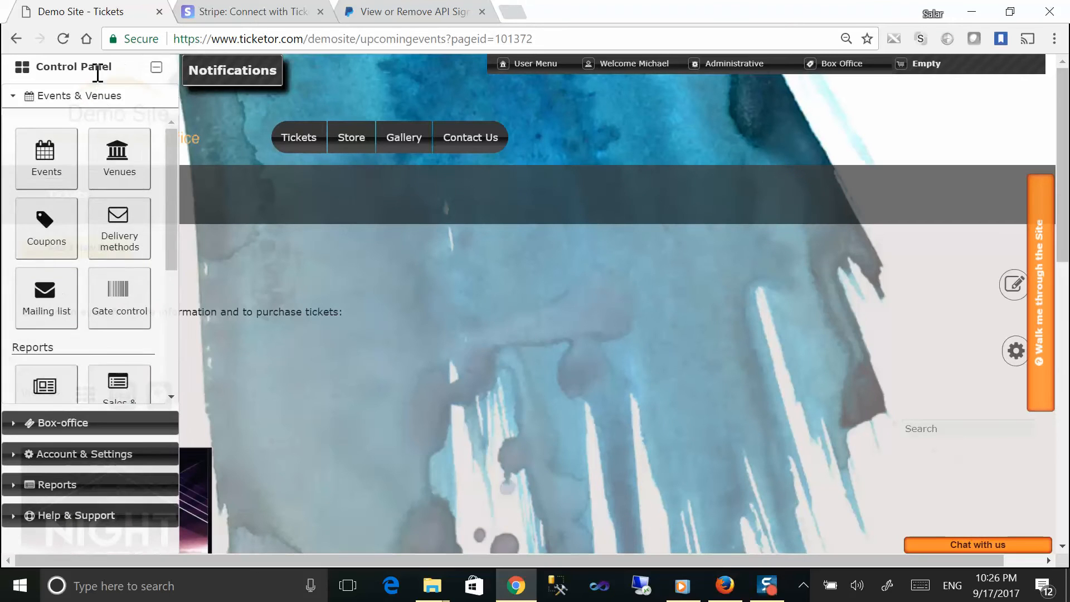
click(44, 424)
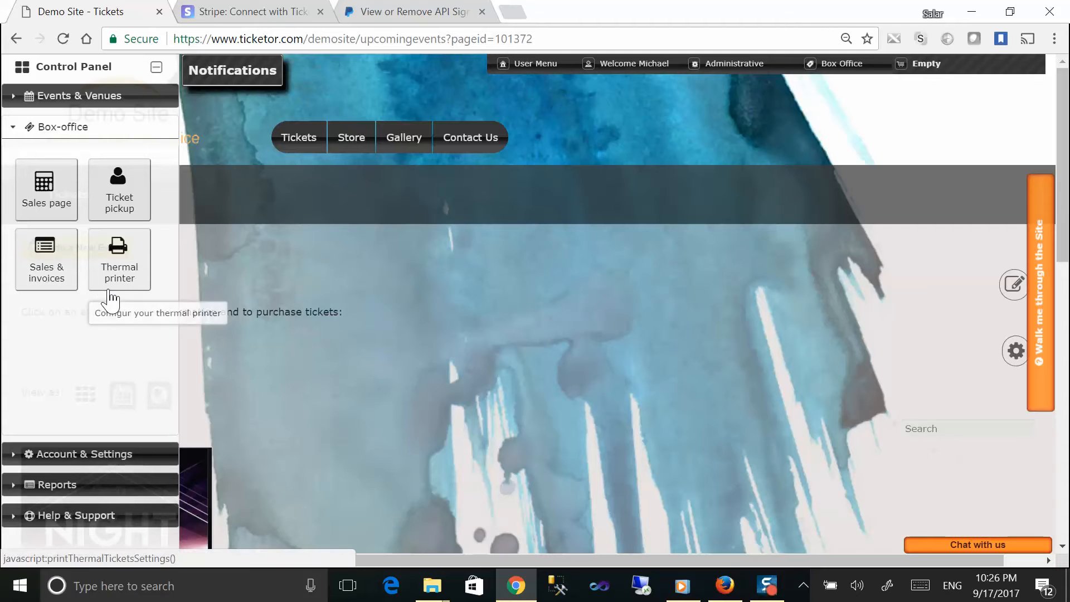
click(63, 130)
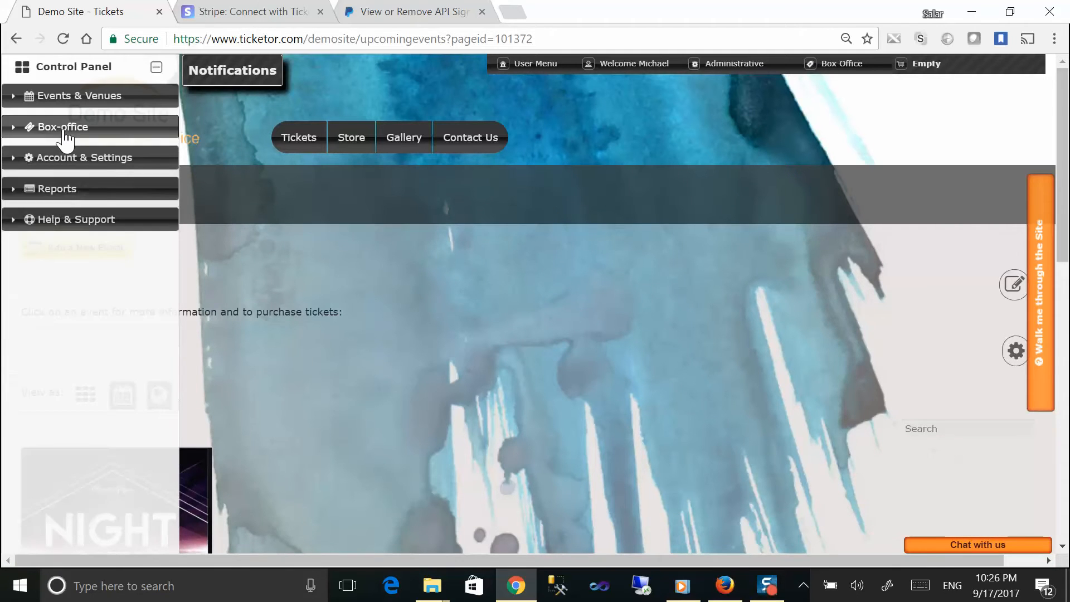
click(65, 131)
click(51, 187)
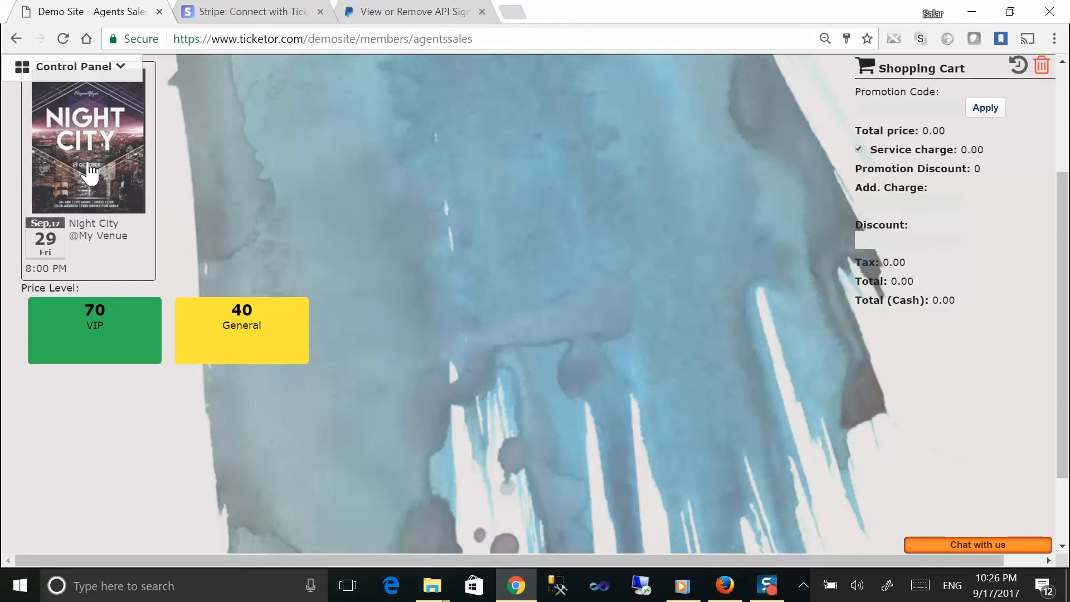
Step: Add 2 General $40 Night City tickets to the cart, checking the Night City line and Discount area
click(239, 329)
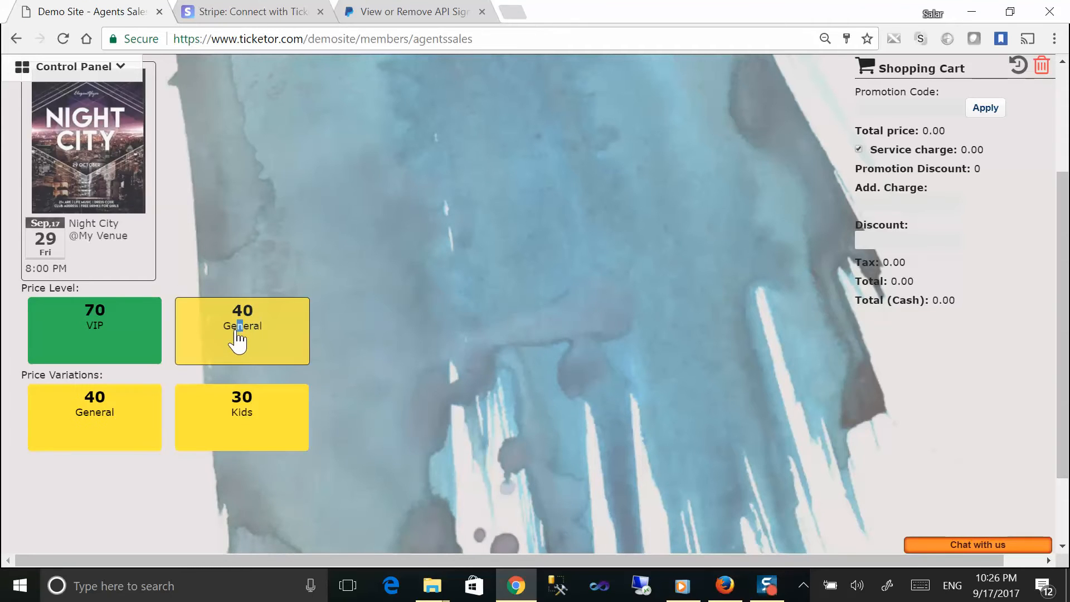
click(110, 414)
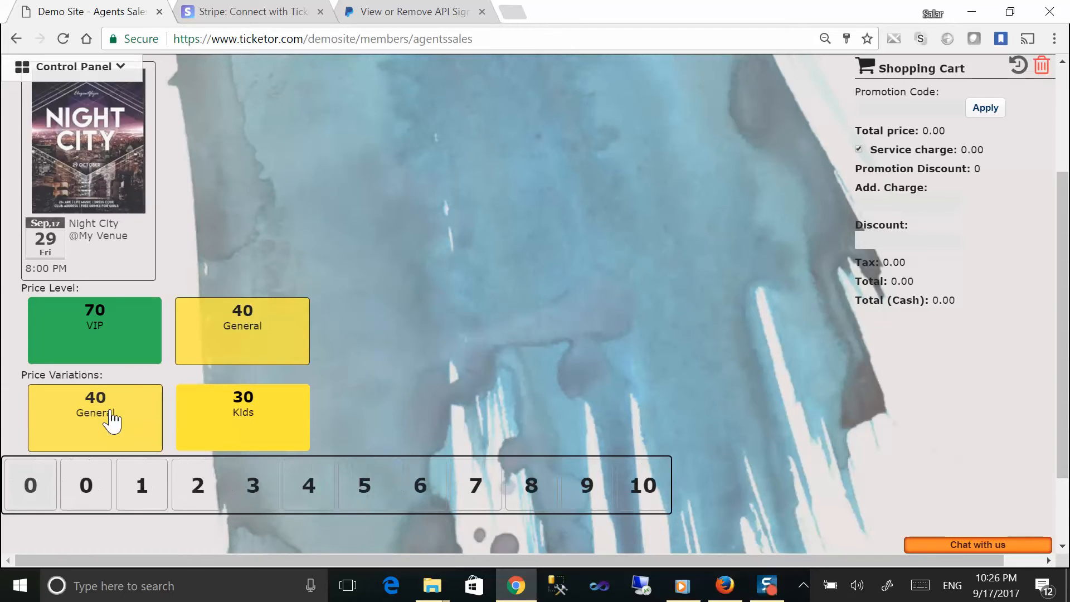
click(192, 480)
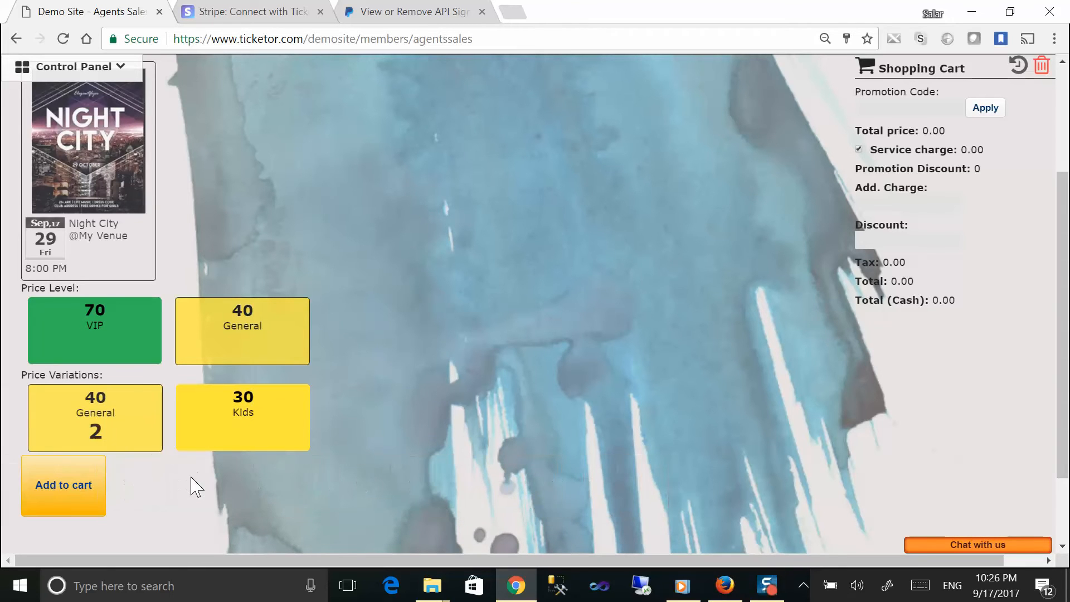
click(78, 490)
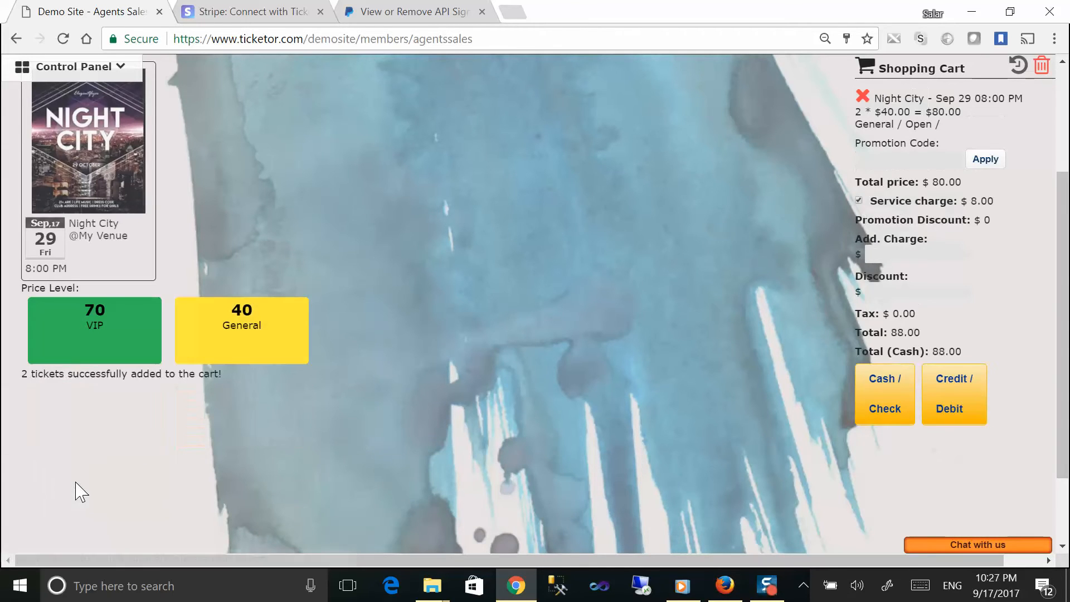
drag(883, 103, 959, 133)
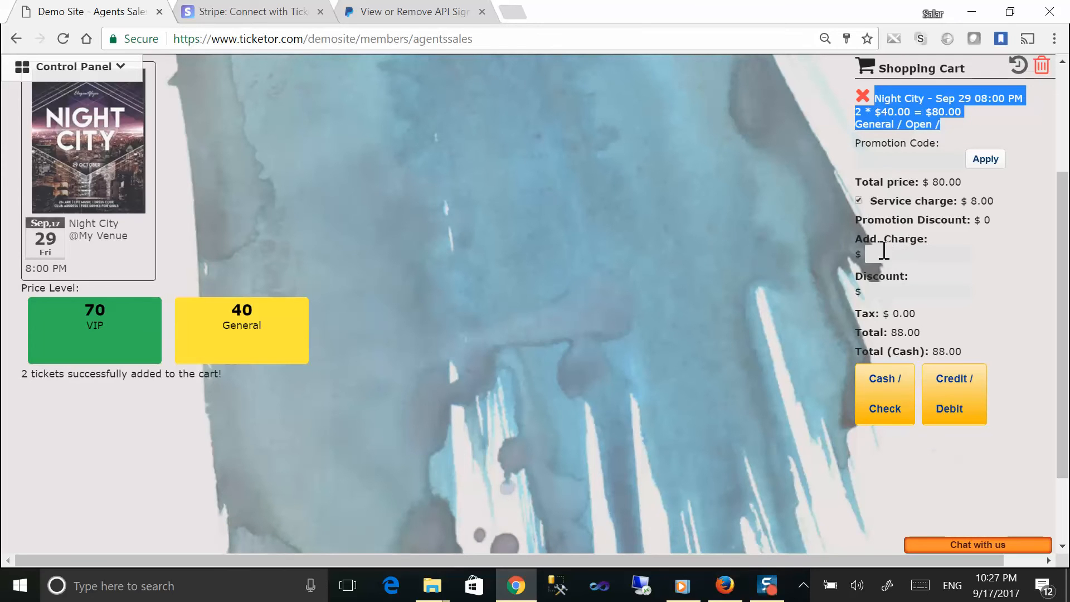
drag(868, 241, 900, 279)
double_click(910, 276)
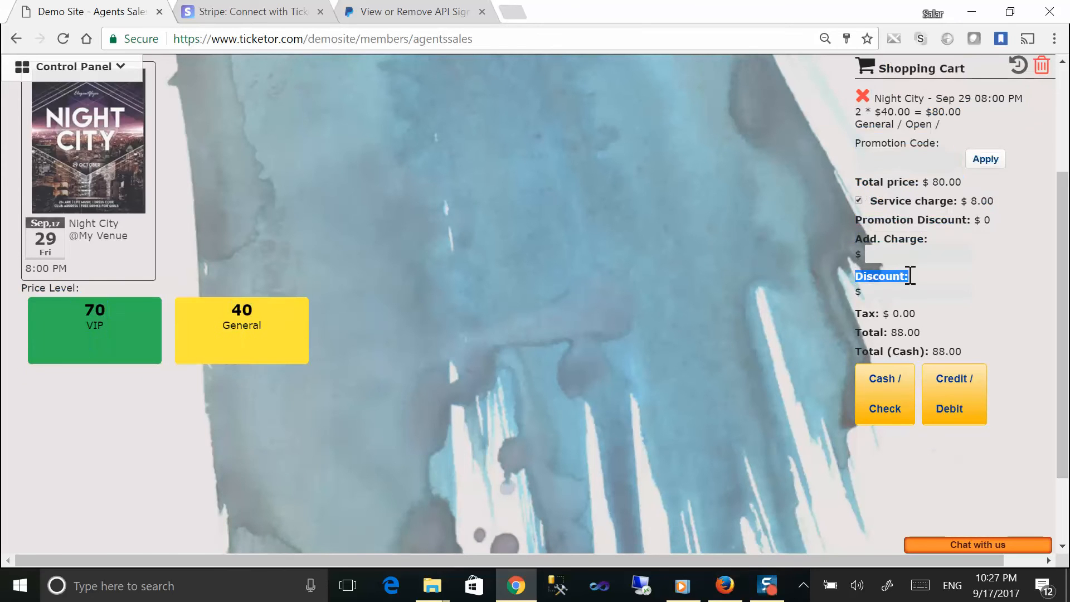
Step: Try a Credit/Debit card-swipe payment, then cancel it and close the card form
click(960, 406)
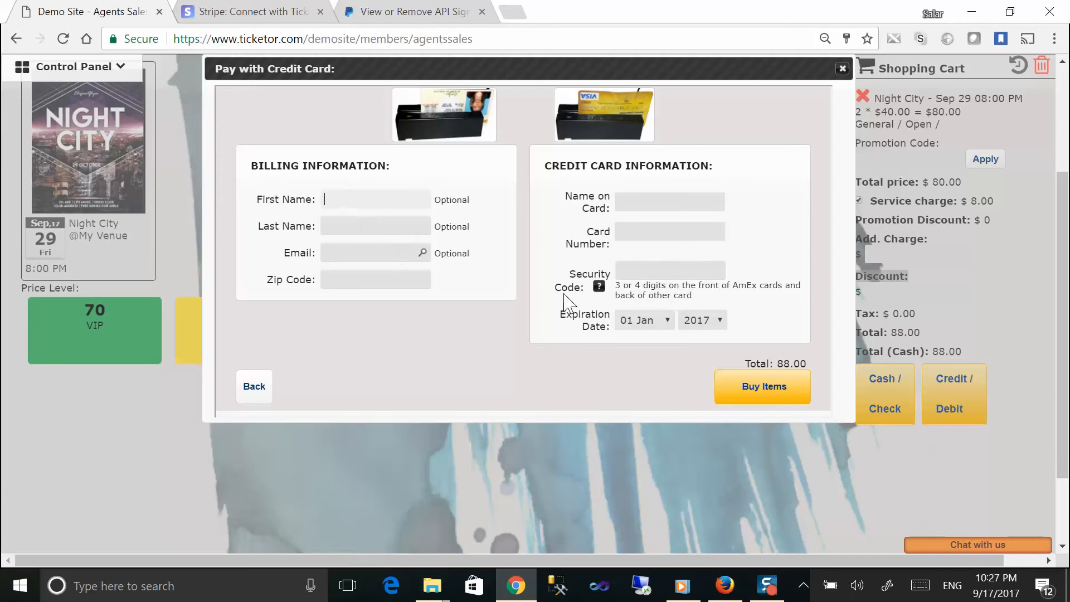
click(607, 119)
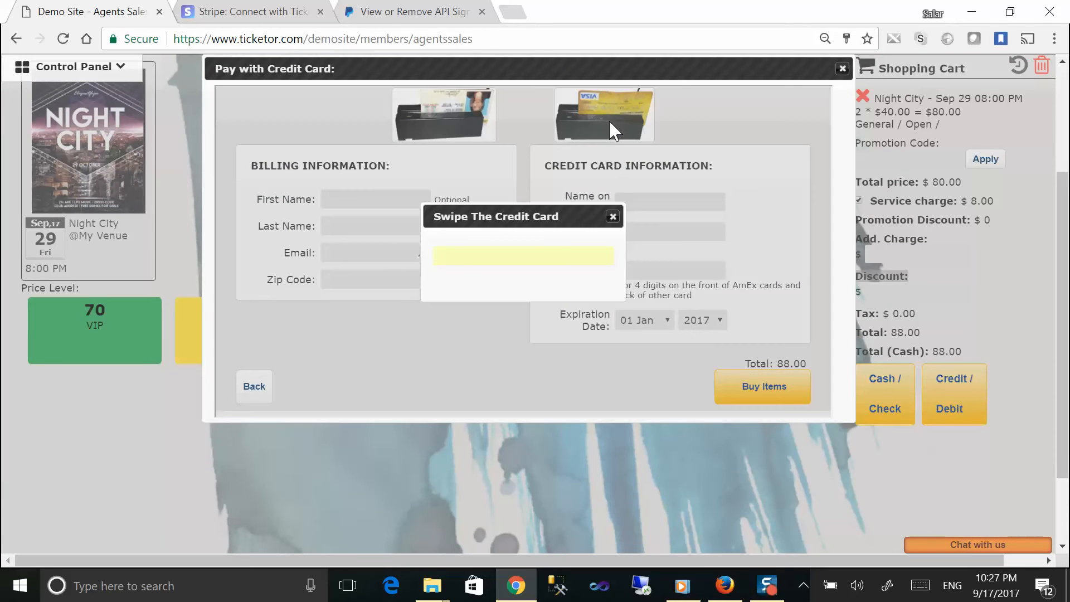
click(612, 216)
click(842, 69)
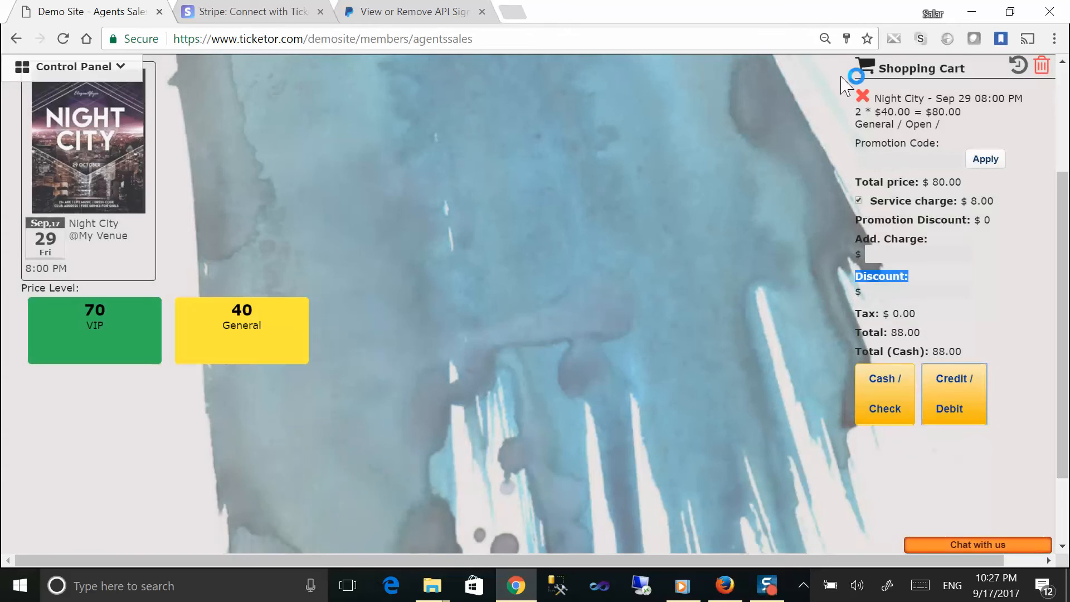
Step: Complete the two-ticket Night City sale with a Cash/Check payment
click(873, 402)
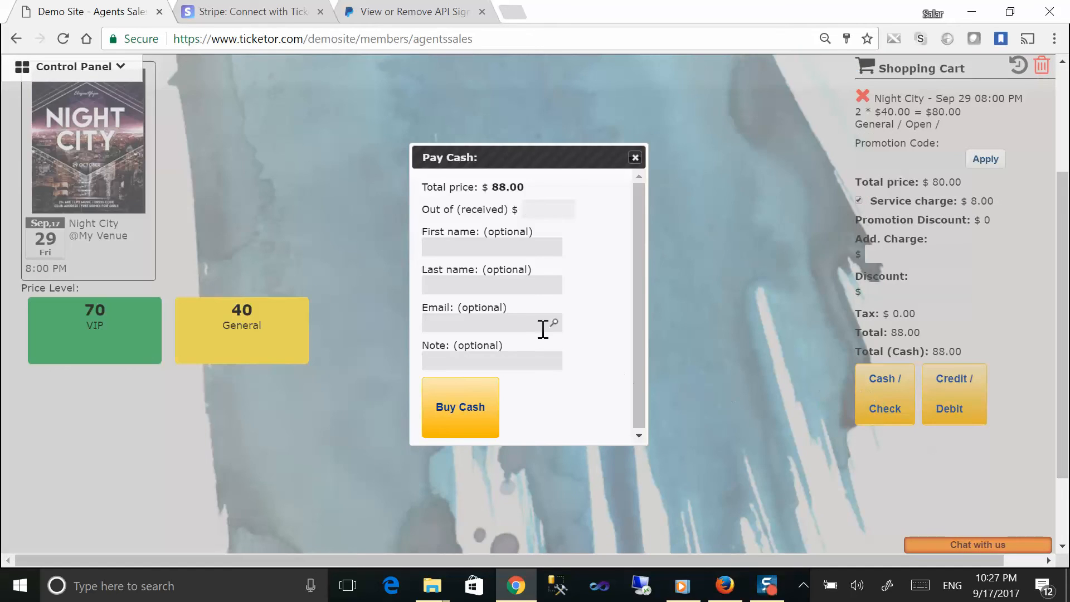
click(480, 400)
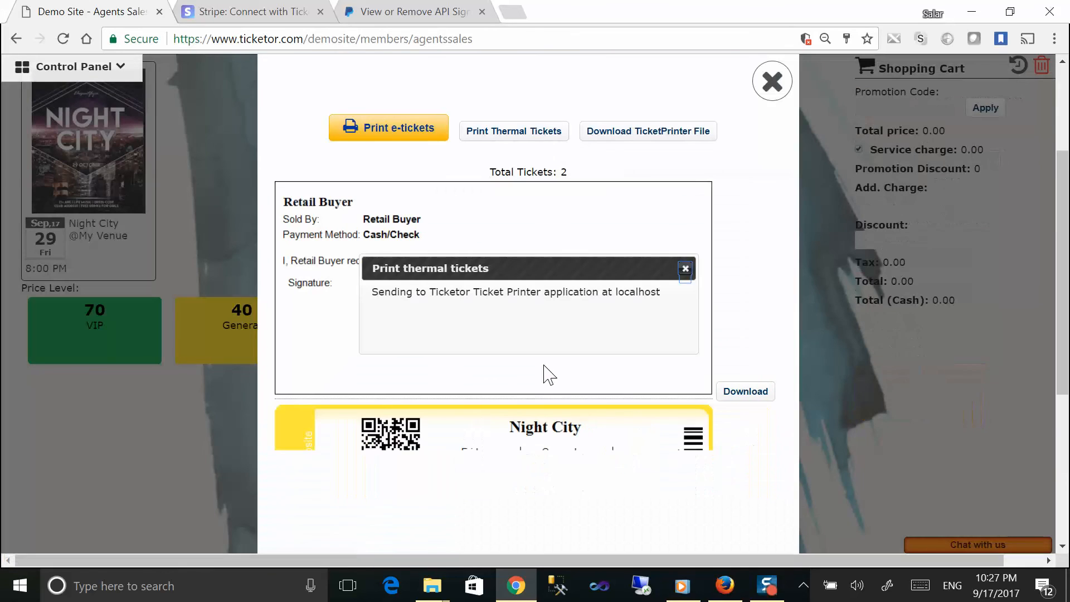
scroll(674, 315, down, 5)
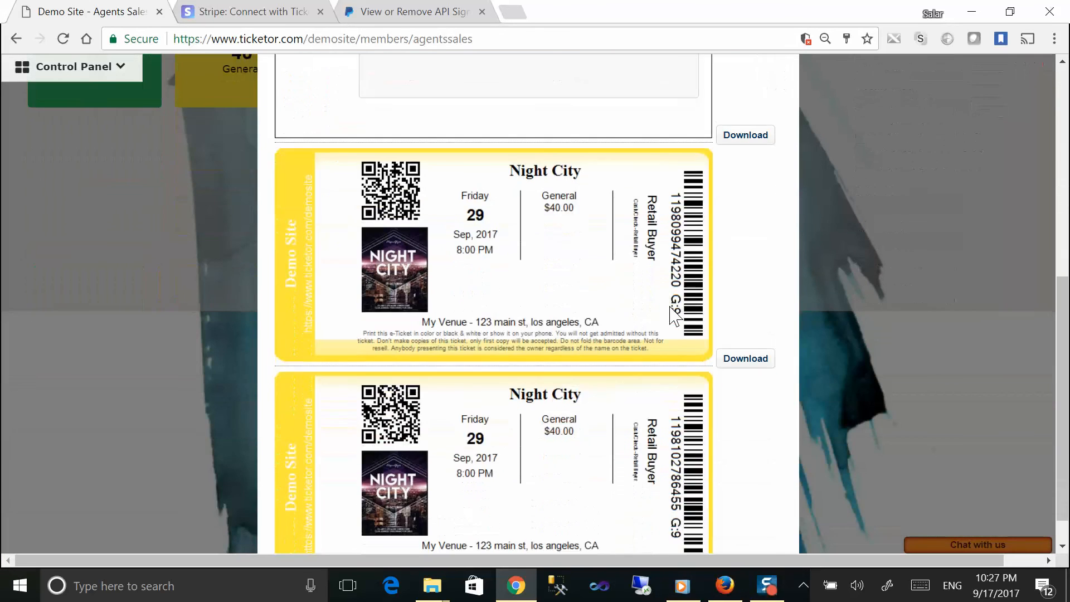
scroll(675, 321, up, 8)
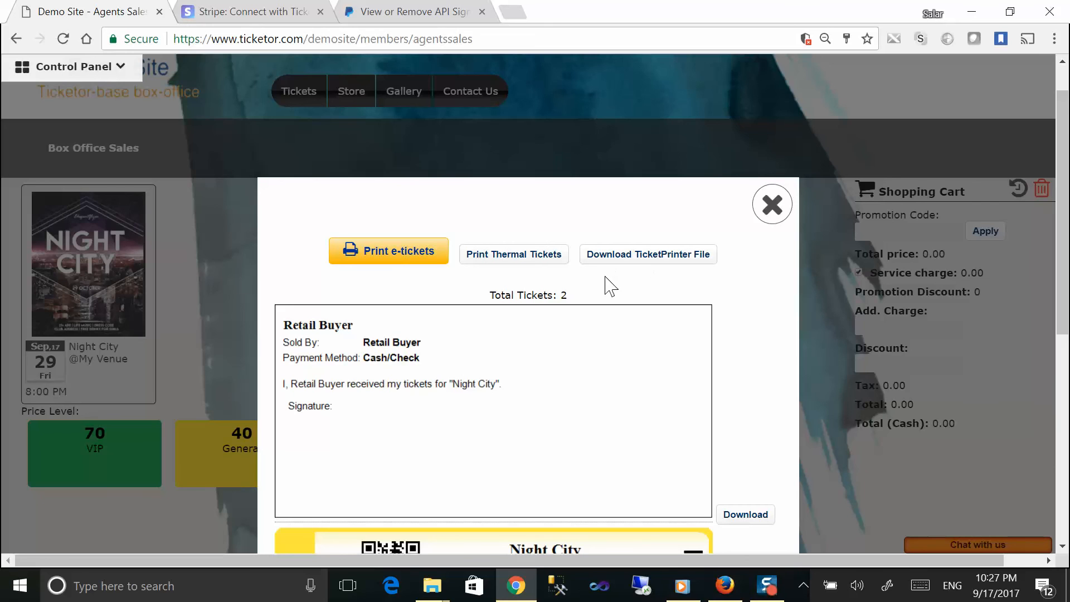
scroll(607, 287, down, 3)
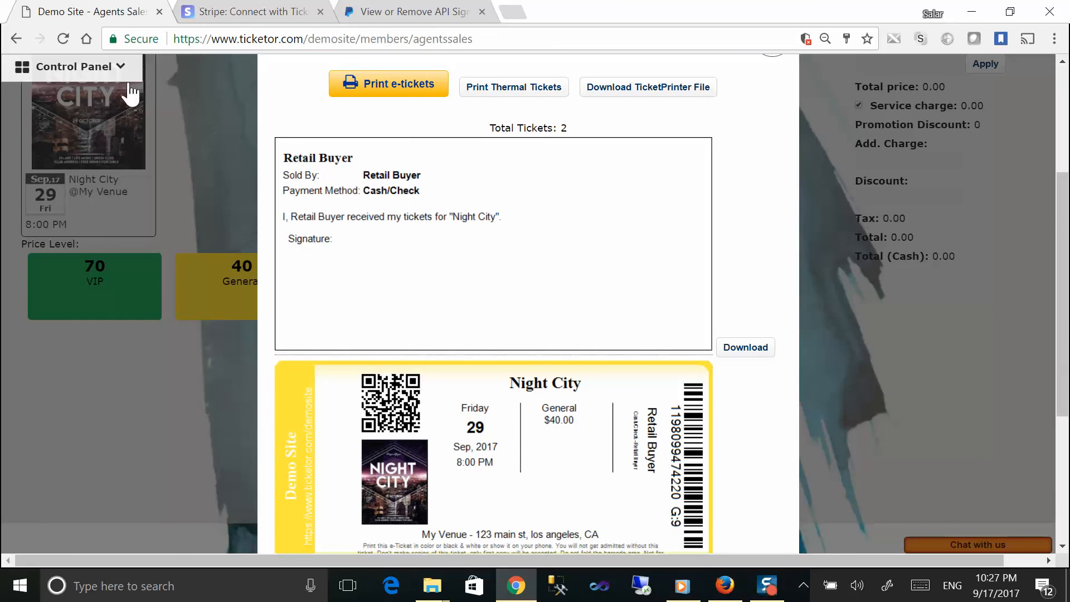
Step: Open the Help & Instructions page from the Control Panel's Help & Support section
click(109, 69)
click(111, 504)
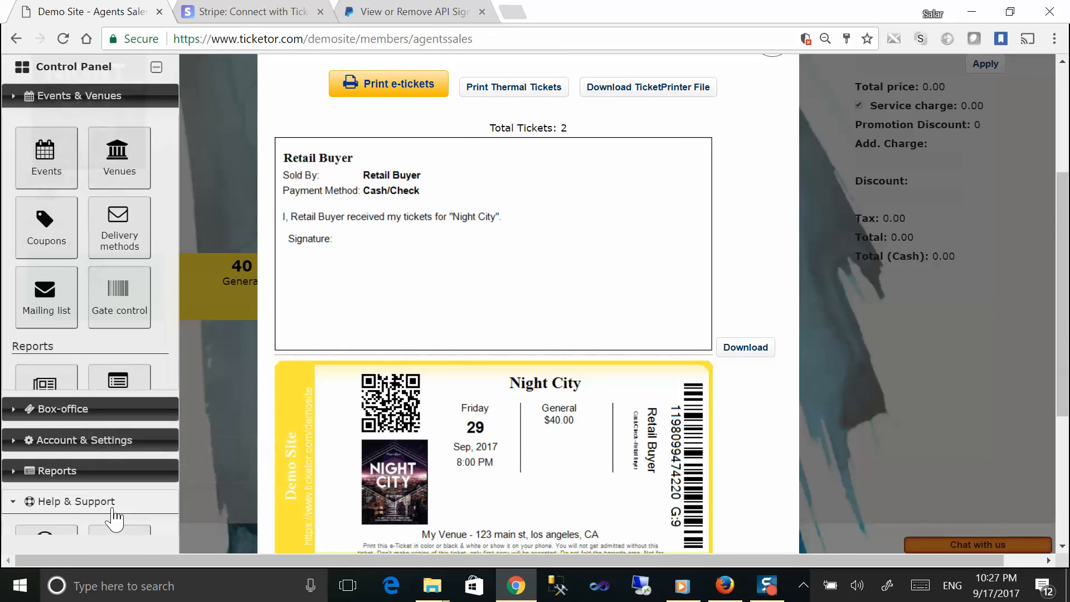
click(49, 289)
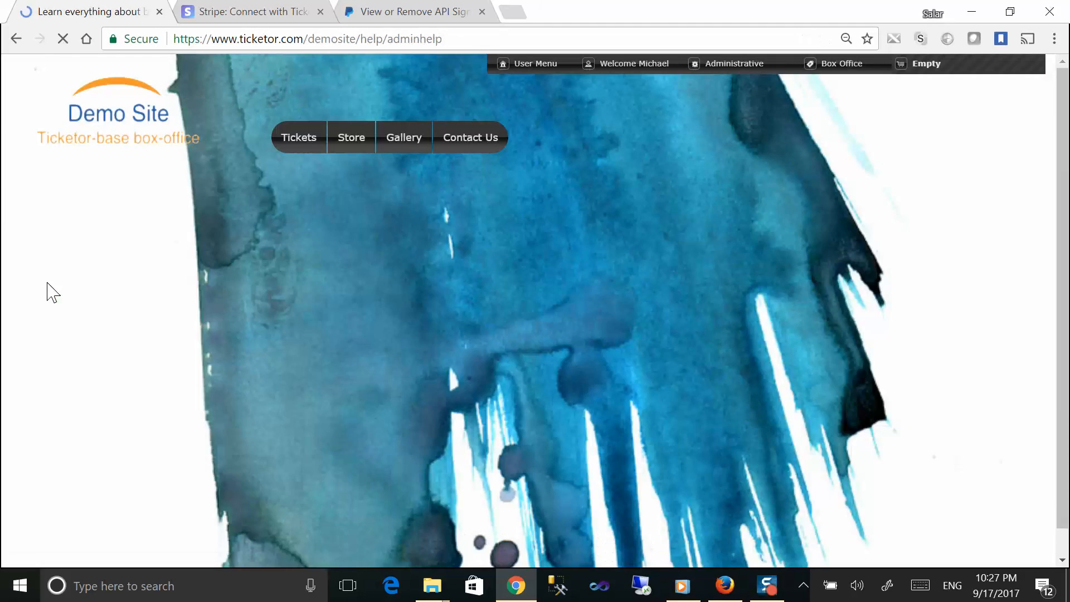
scroll(231, 315, down, 7)
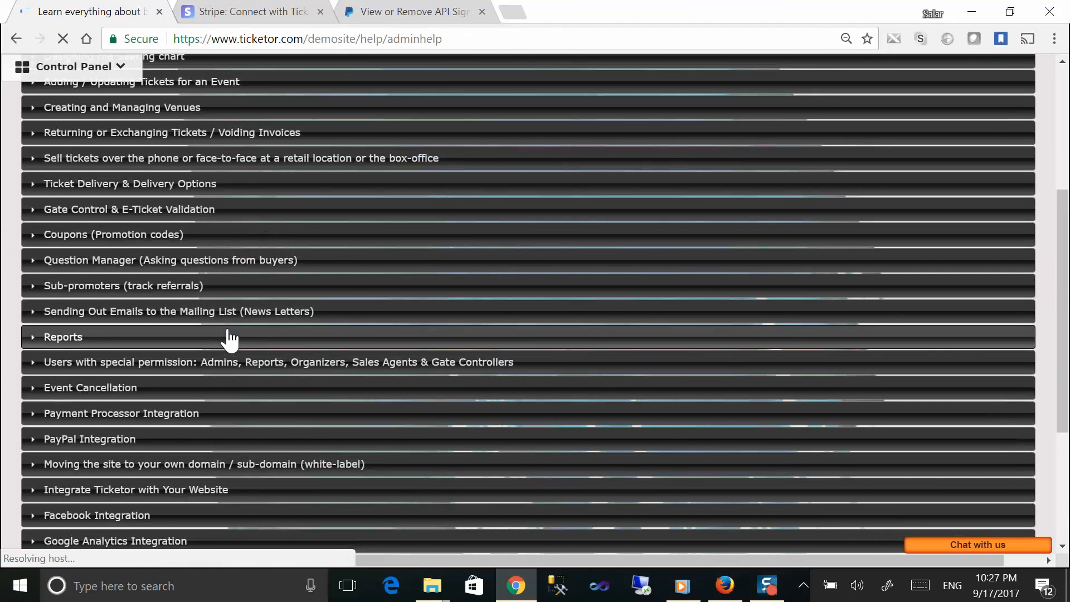
scroll(230, 339, down, 3)
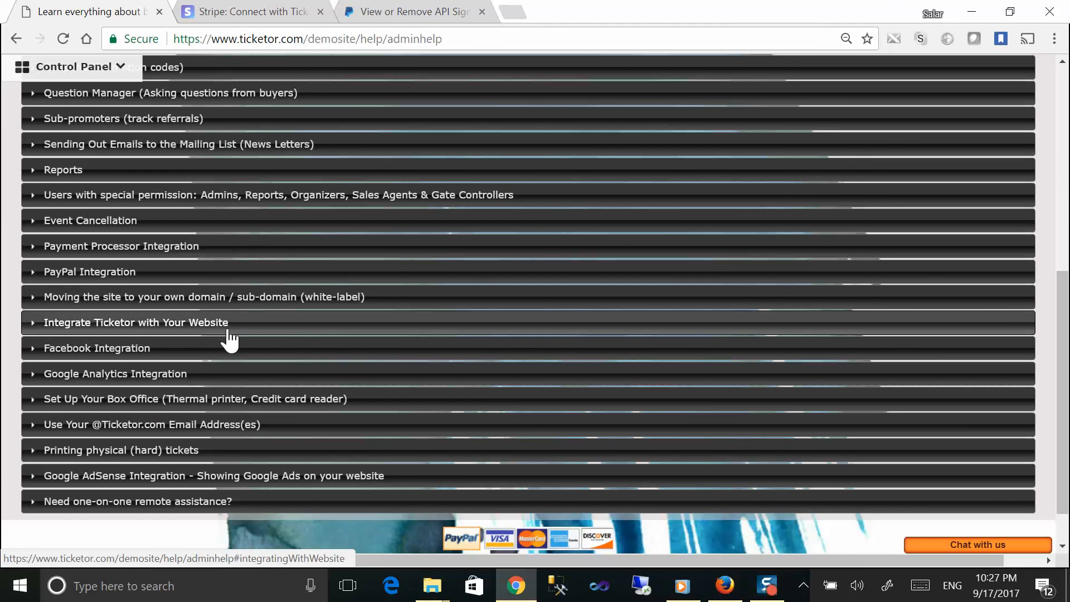